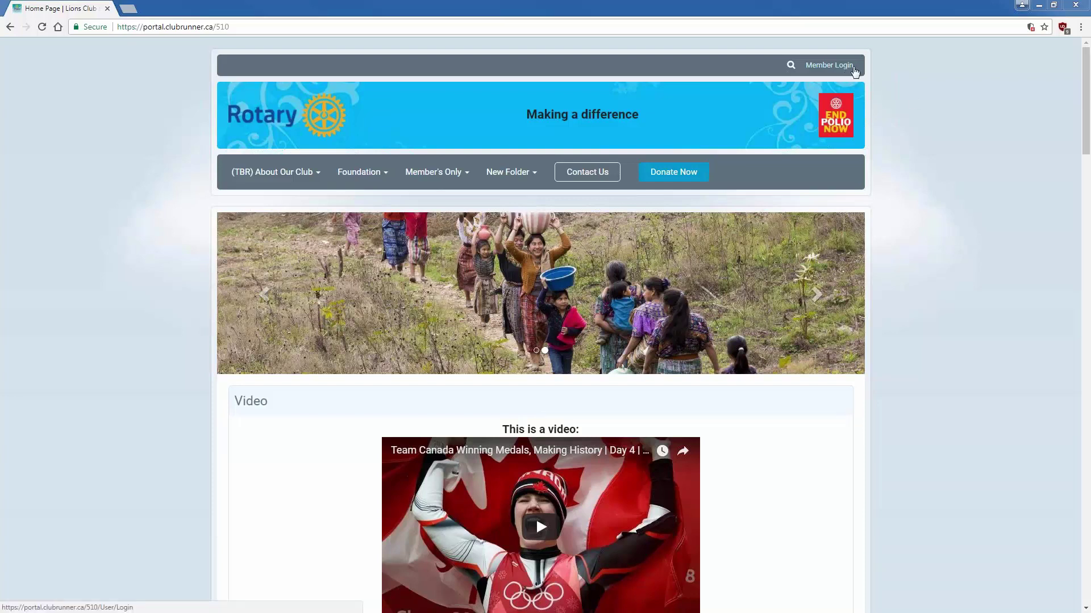
- Sign in and reach Billing Home through Organization > Dues & Billing
left_click(854, 69)
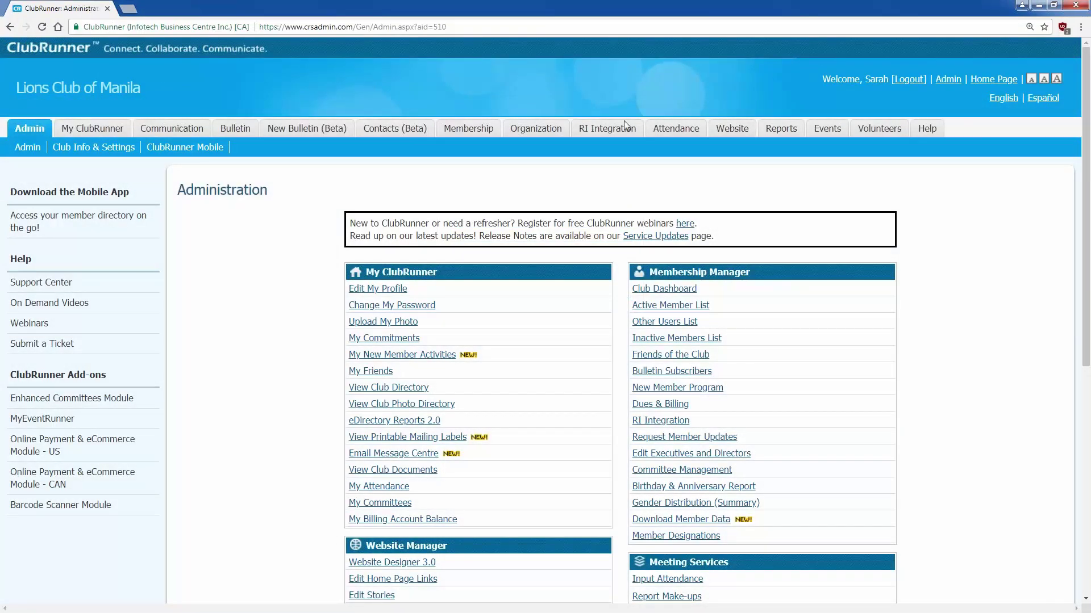
left_click(534, 129)
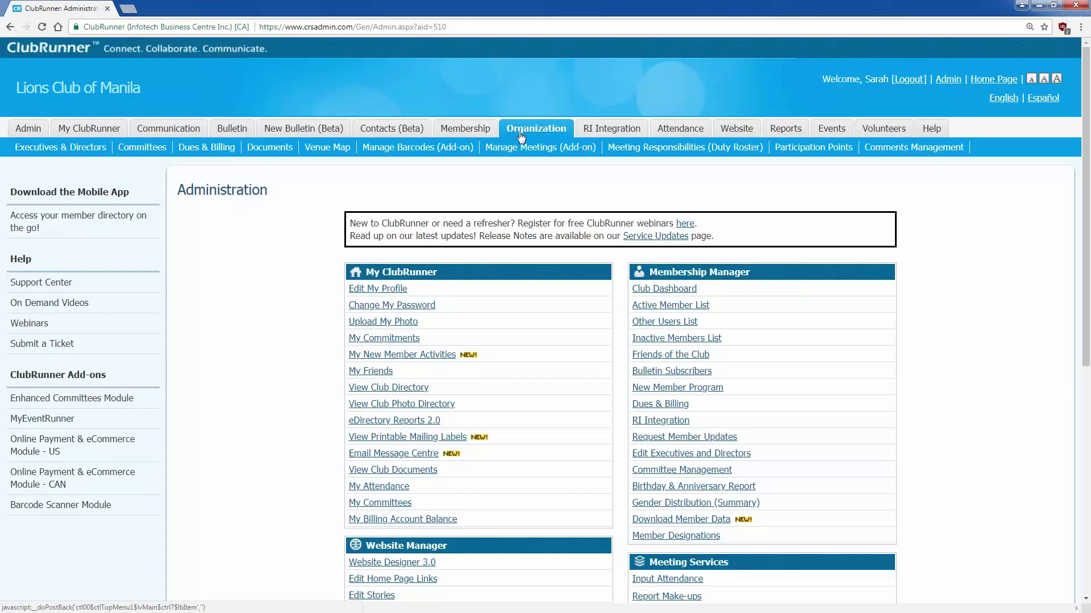
left_click(220, 149)
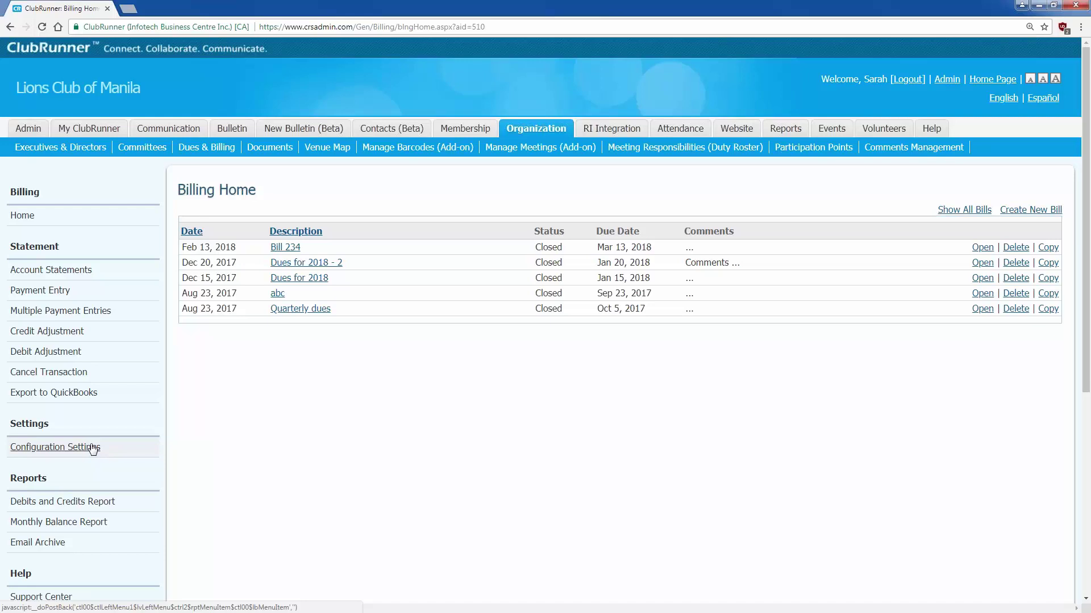
- In configuration settings, keep US Dollar as display currency and apply new item amounts to all members
left_click(92, 447)
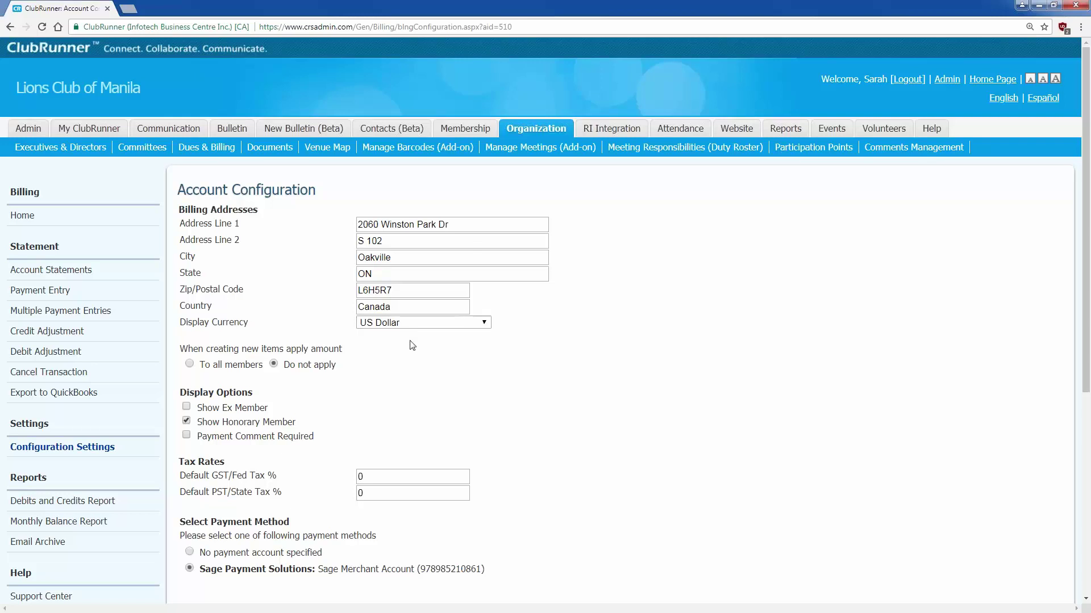
scroll(412, 346, "down", 1)
left_click(439, 268)
left_click(439, 268)
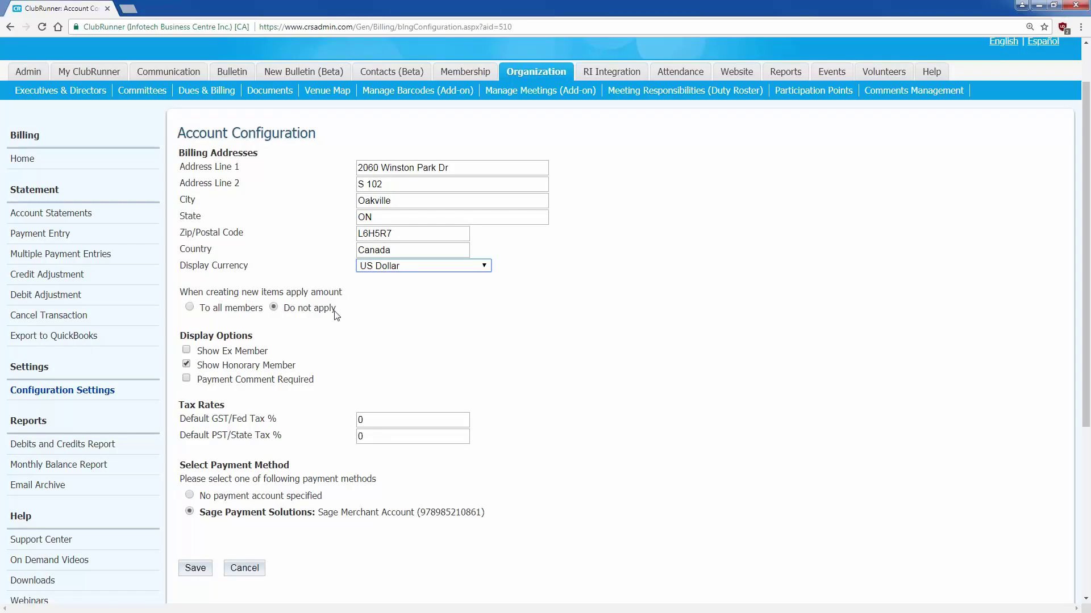
left_click(260, 310)
scroll(305, 347, "down", 1)
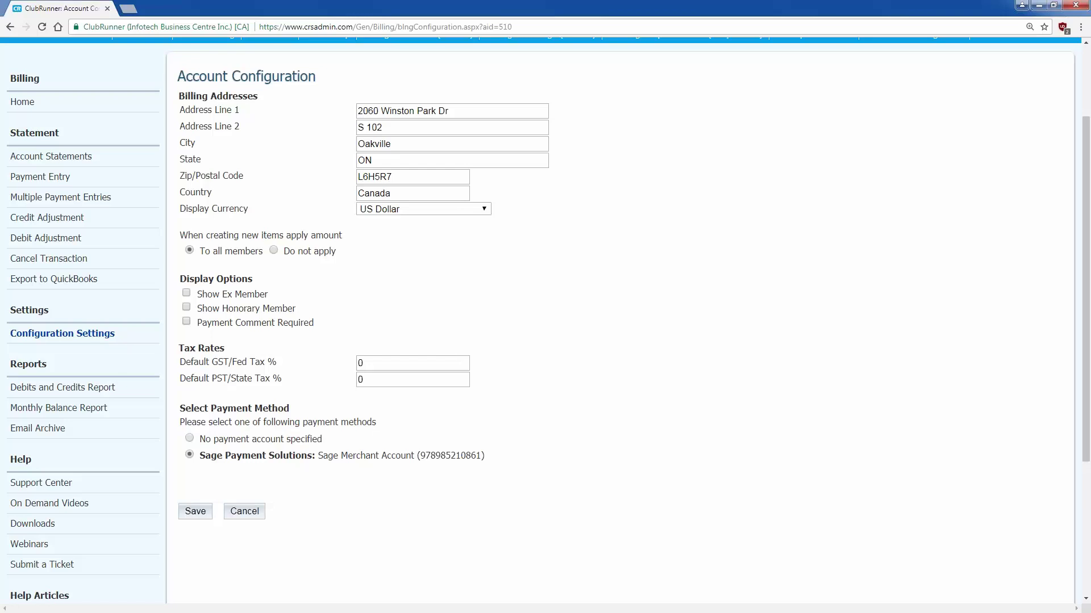
- Set the GST/Fed tax rate to 5% and PST/State to 8%, then save the configuration
double_click(362, 362)
type("5")
key("Tab")
type("8")
left_click(335, 391)
left_click(195, 512)
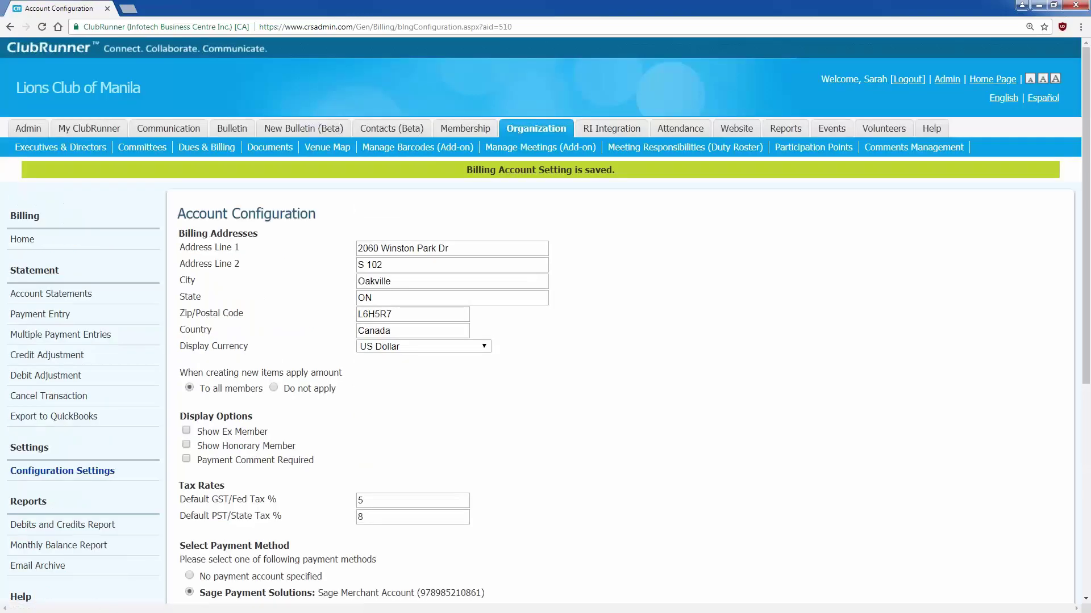
scroll(388, 445, "down", 1)
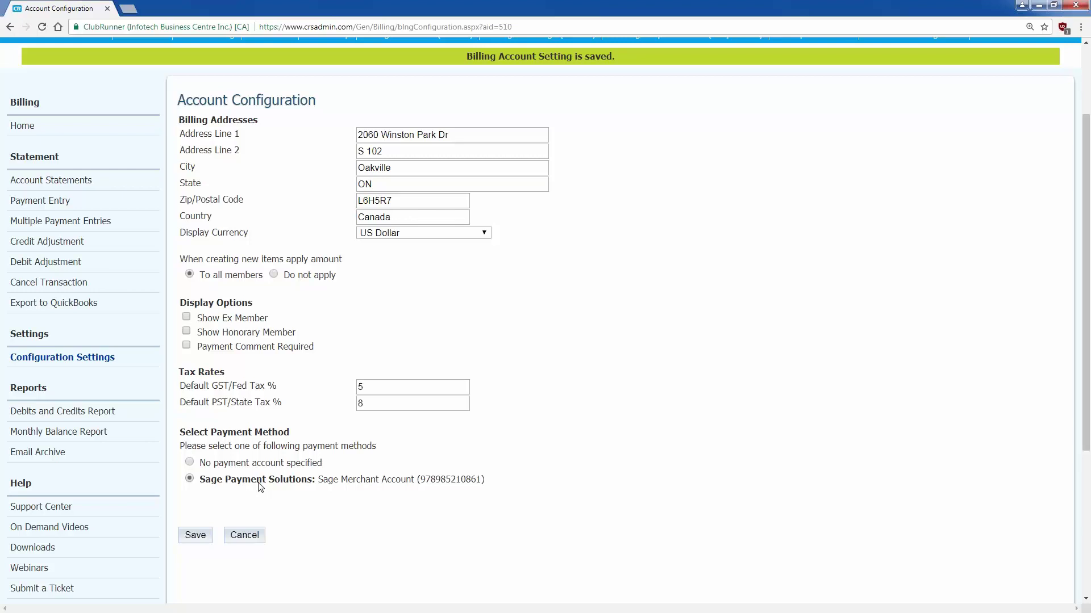
left_click(22, 126)
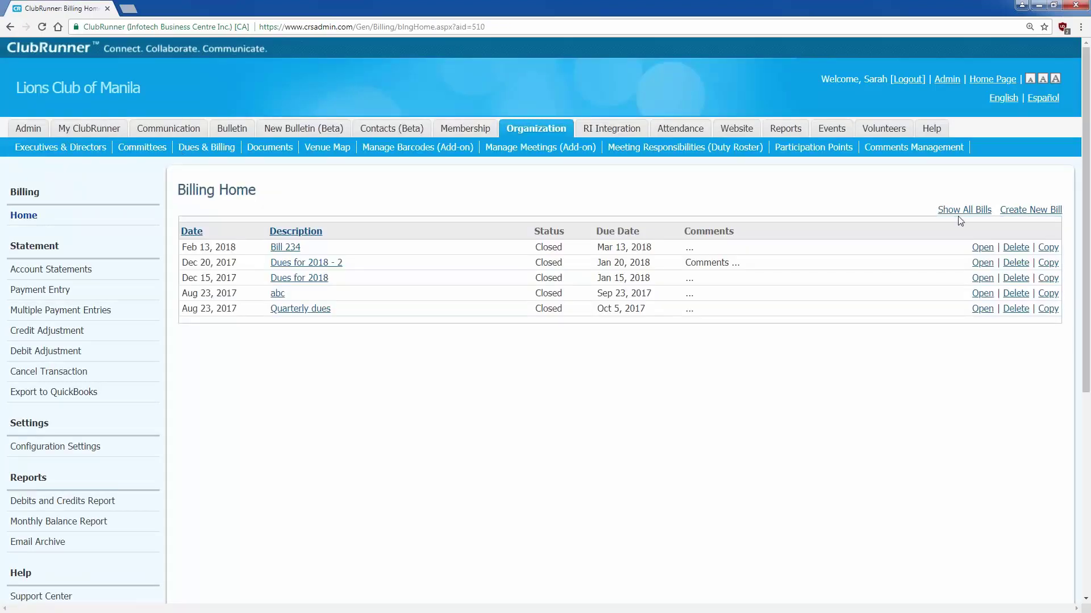
- Create and save Bill 123 with comments 'Please make your check out to ClubRunner. Mail it certified.'
left_click(1011, 210)
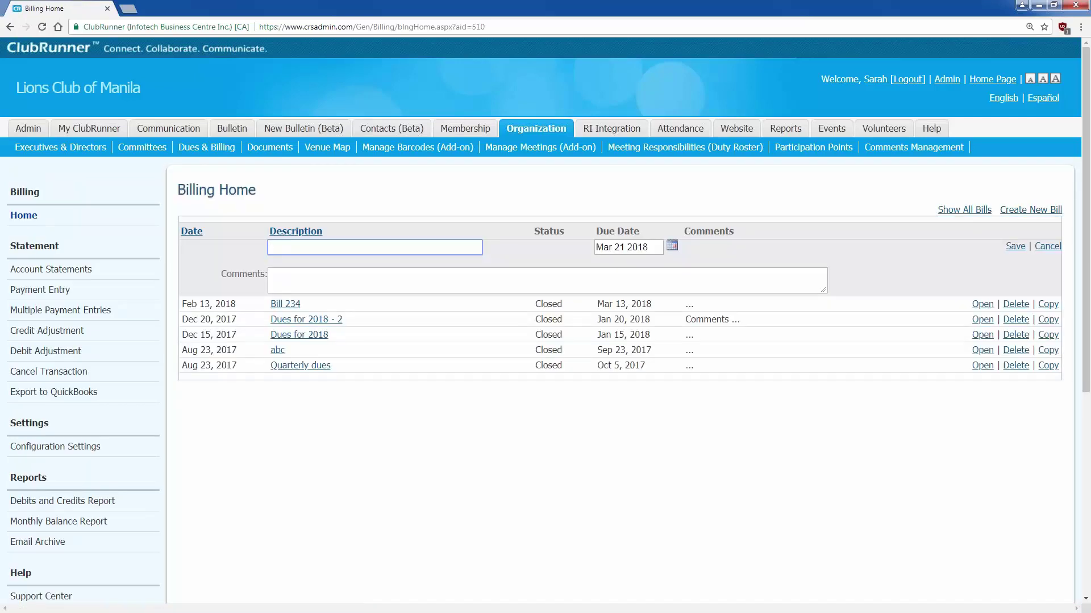
type("Bill 123")
left_click(535, 285)
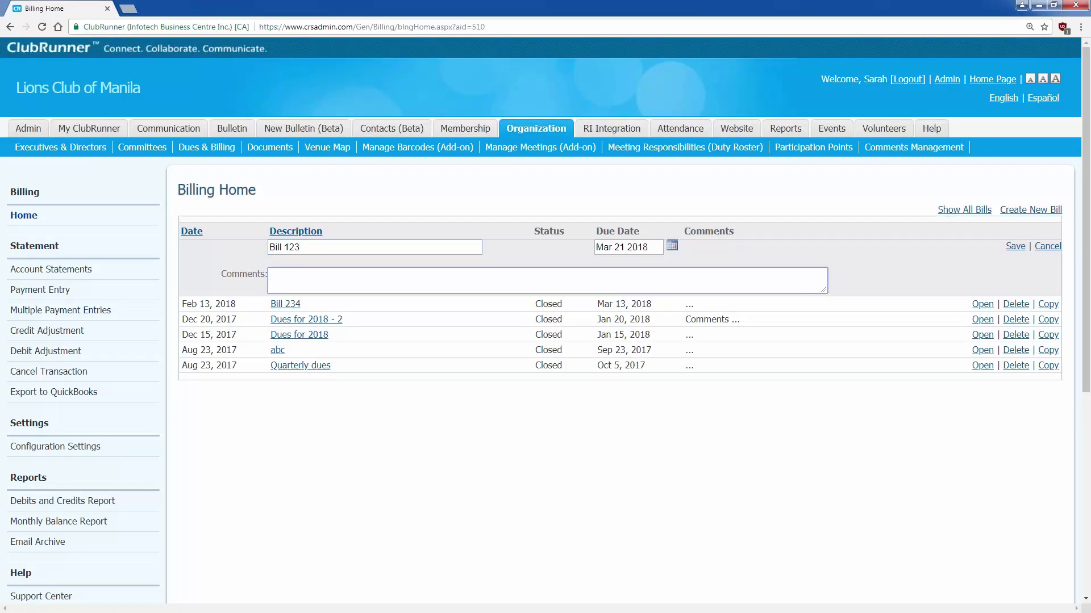
type("Please make your payment to ClubRunner")
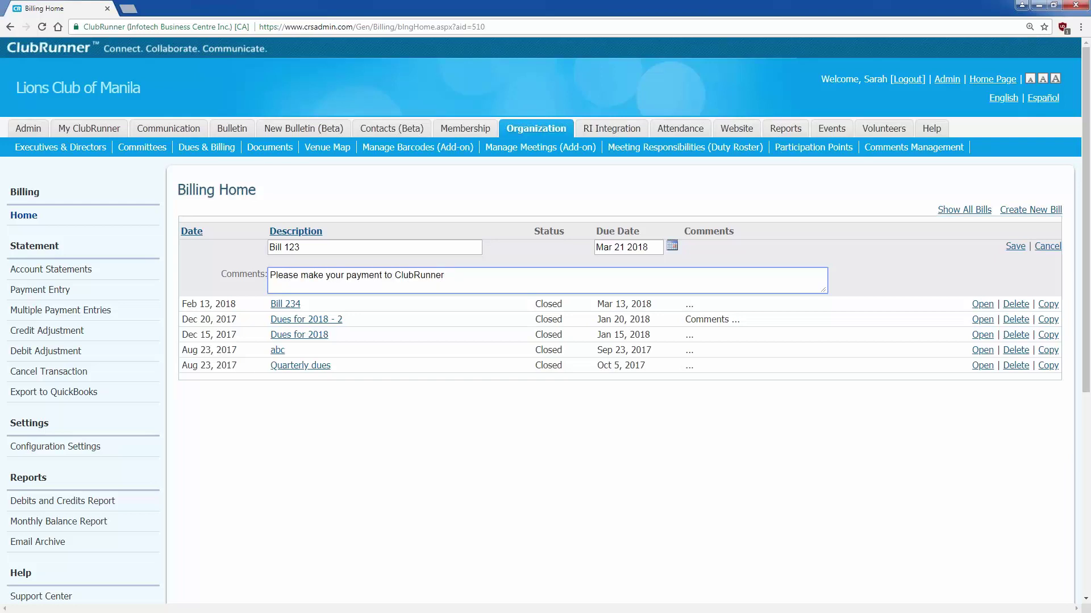
double_click(364, 275)
type("check")
left_click(424, 284)
type("out")
type("Mail ")
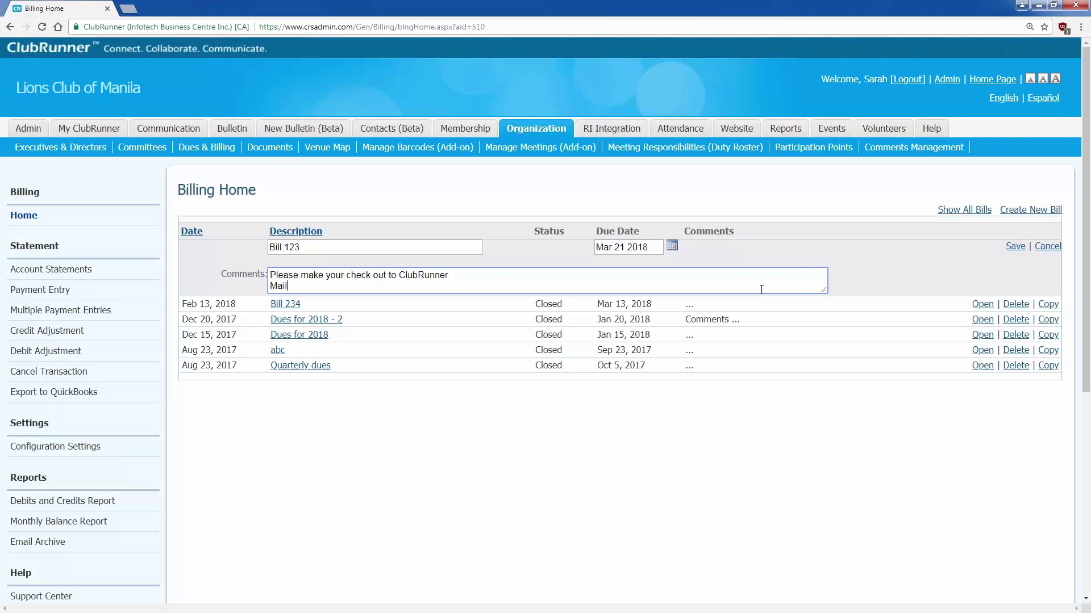
type("it certified.")
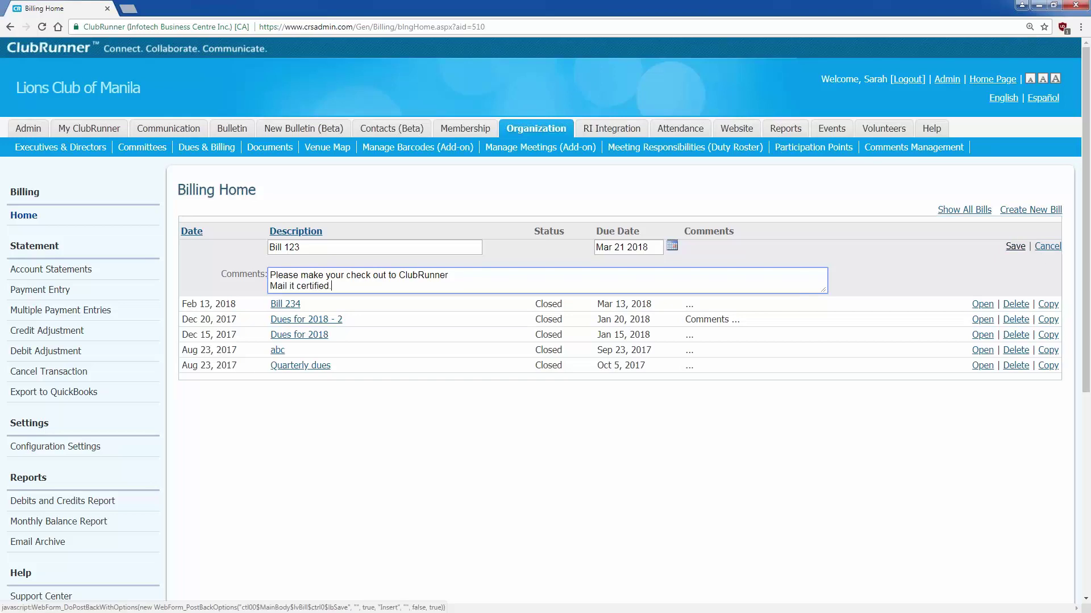
left_click(1015, 246)
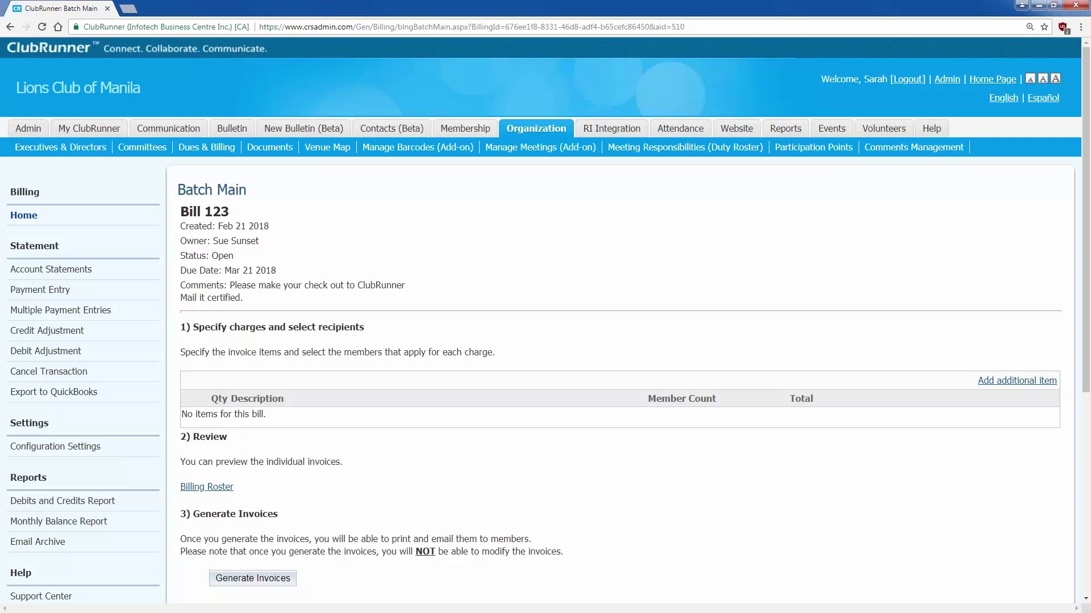
- Add a new invoice item to Bill 123 from its Batch Main page
left_click(1007, 380)
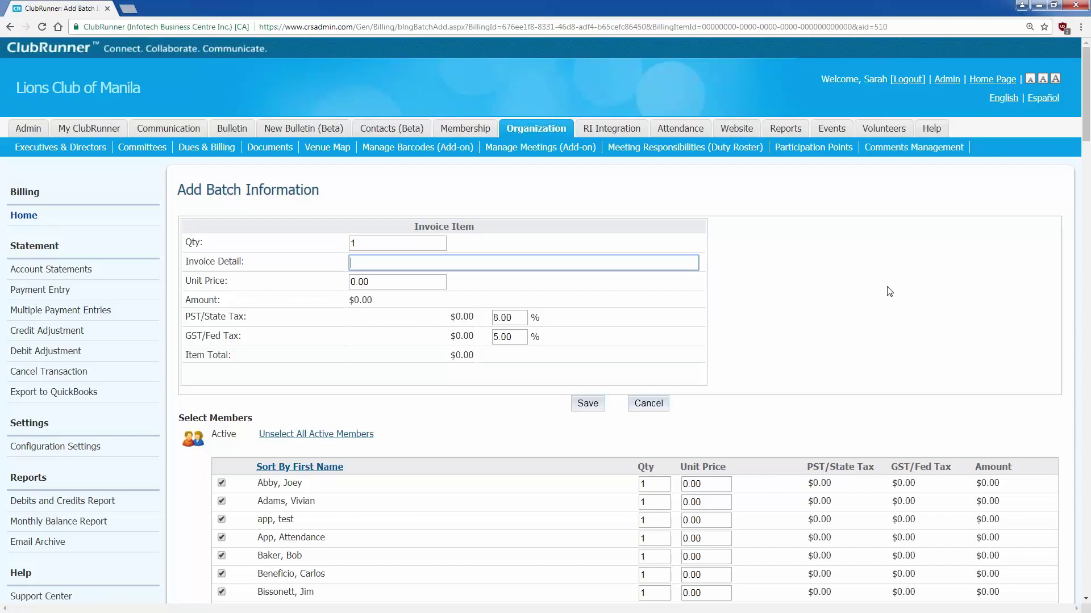
- Set the invoice item to quantity 6, detail 'Dues', unit price 10.00
left_click(392, 243)
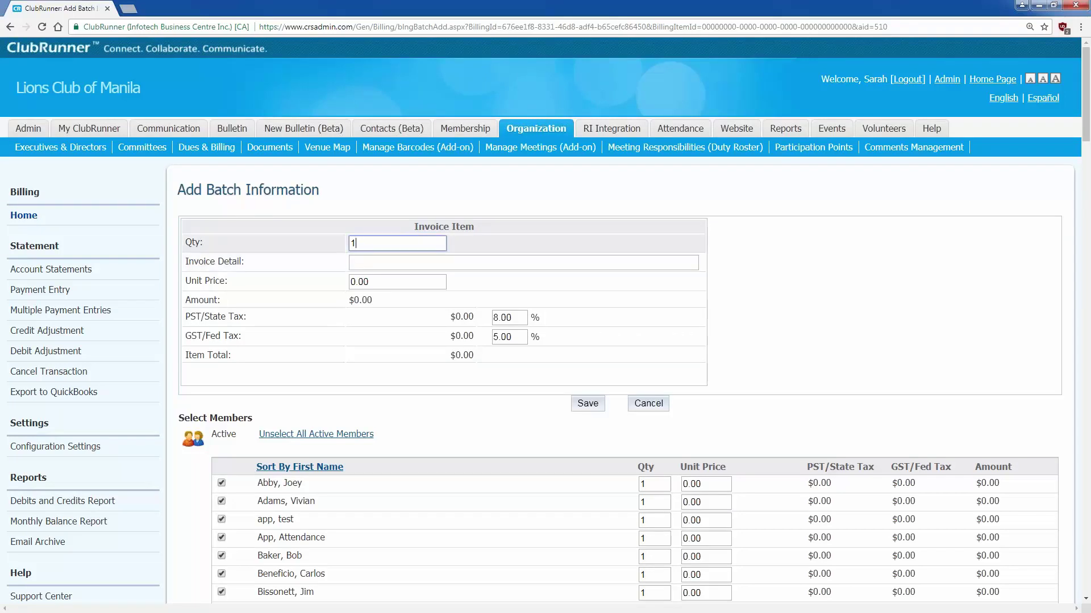
type("6")
key("Tab")
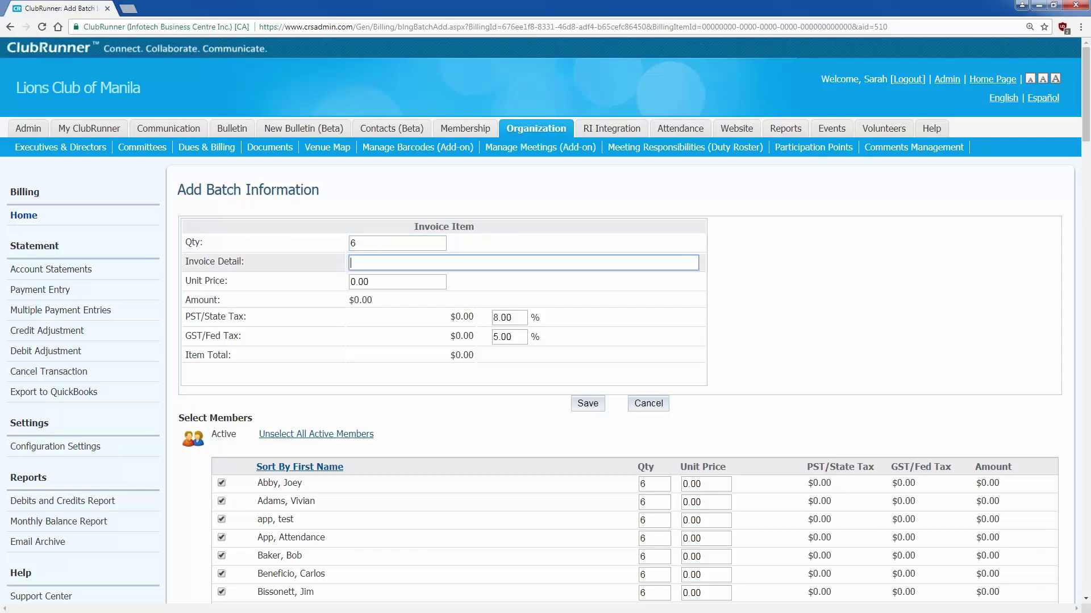
type("Dues")
key("Tab")
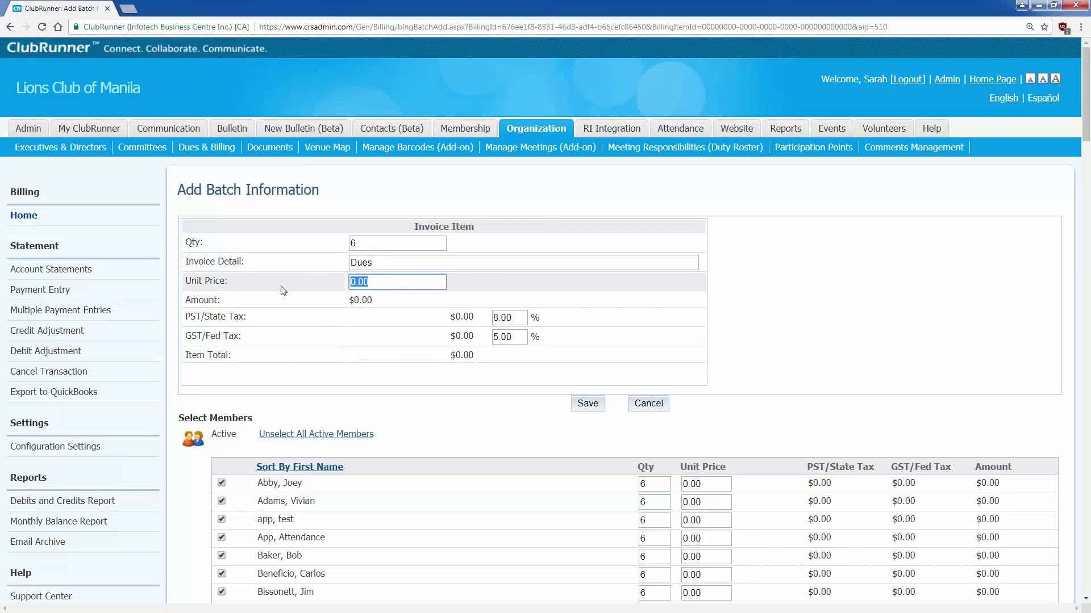
type("10")
left_click(281, 287)
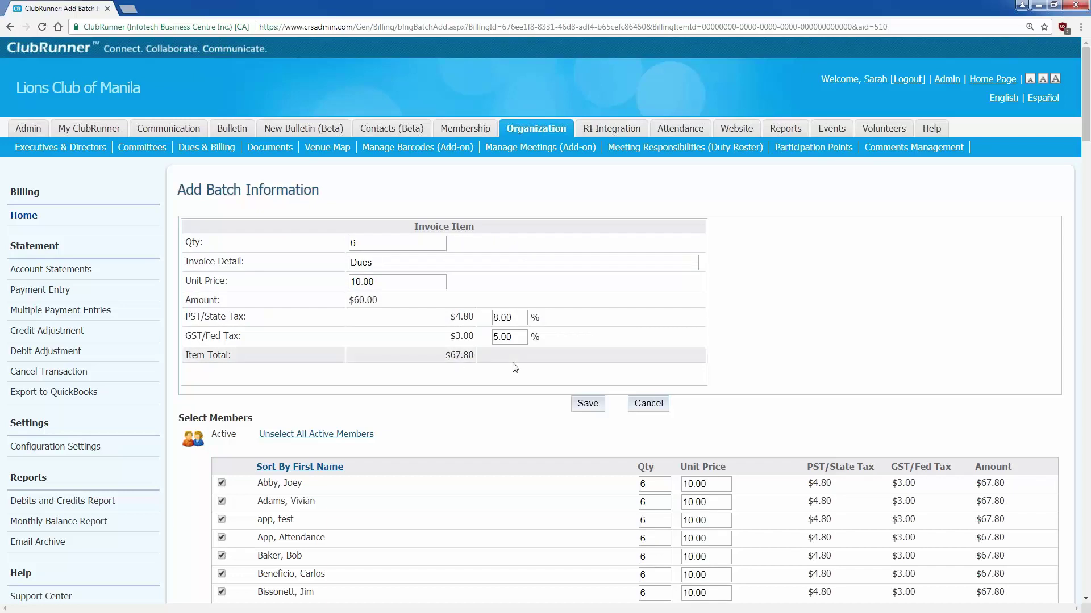
- Give the first member quantity 3 and the second member a 7.50 unit price
scroll(514, 367, "down", 3)
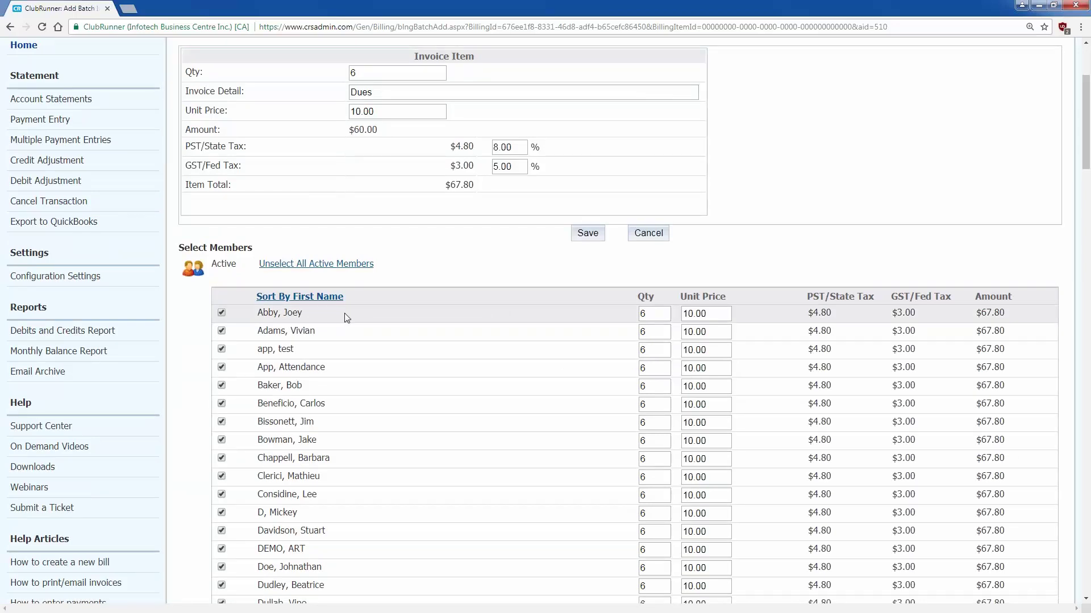
left_click(642, 314)
double_click(643, 313)
type("3")
left_click(825, 282)
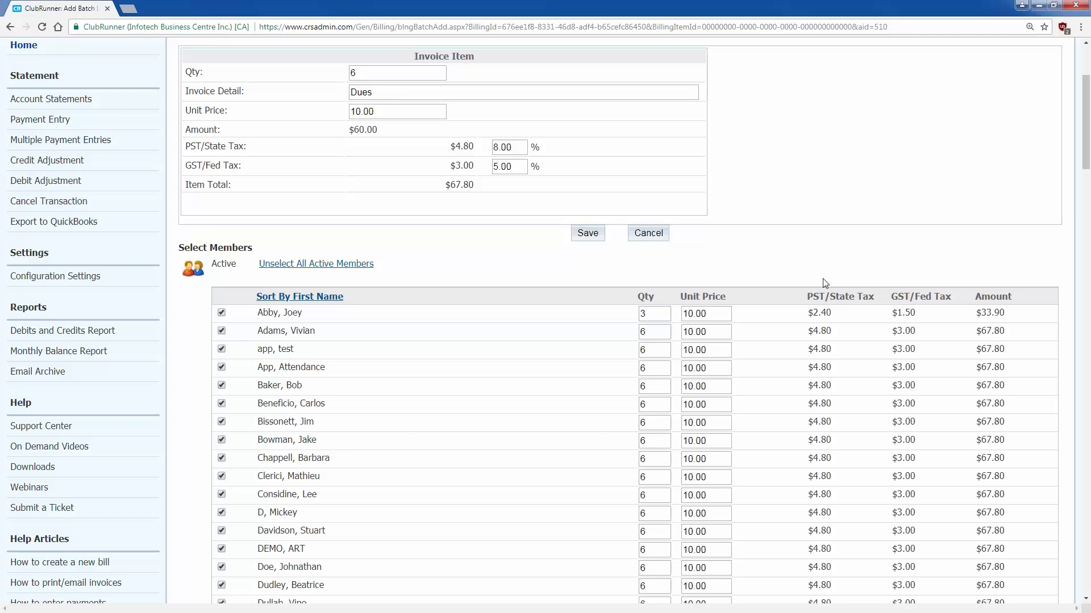
double_click(720, 330)
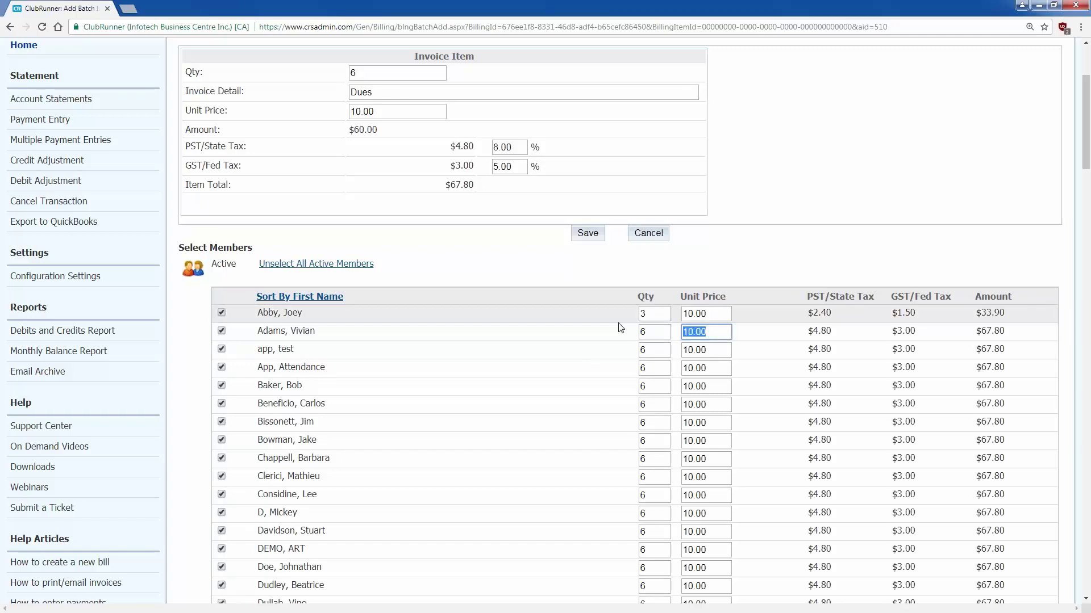
type("7.50")
left_click(608, 336)
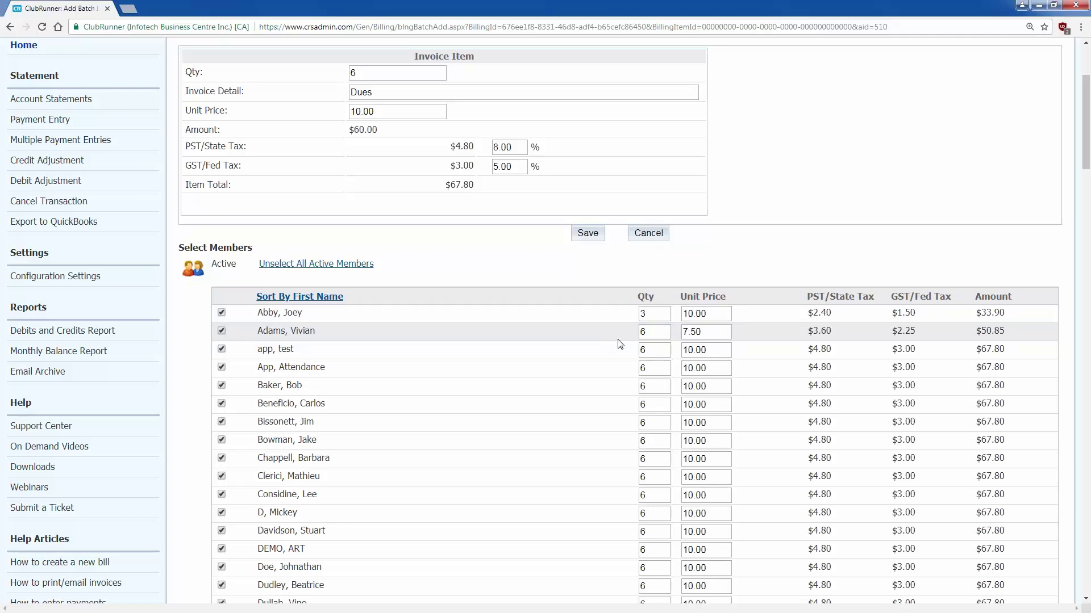
- Set the third member's quantity to 0, the fourth's price to 0.00, and exclude the fifth
left_click(659, 349)
left_click_drag(658, 349, 561, 337)
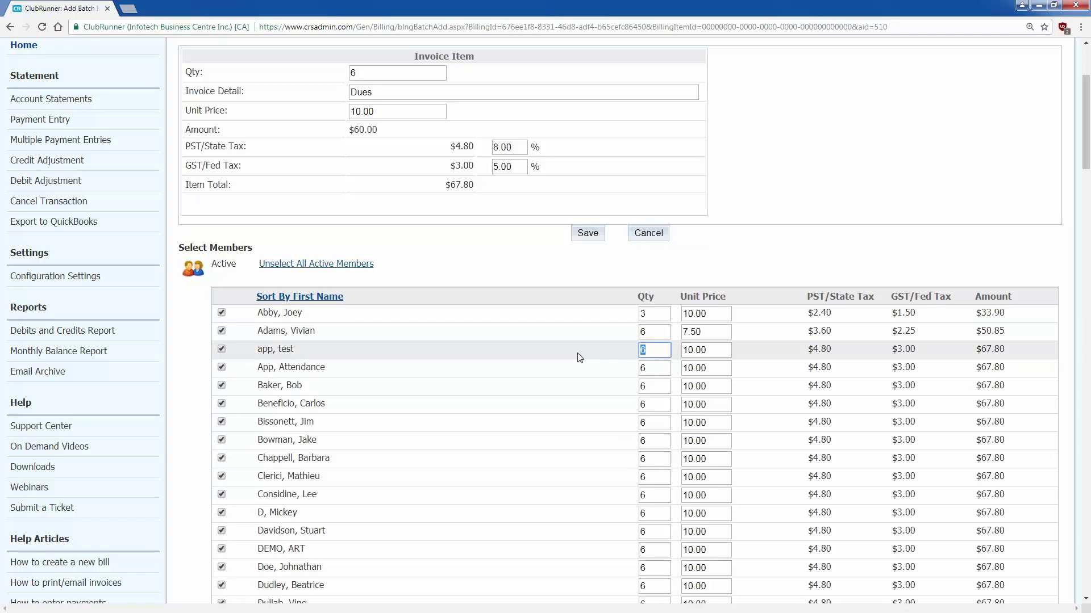
type("0")
left_click(580, 357)
double_click(698, 369)
type("0")
left_click(527, 371)
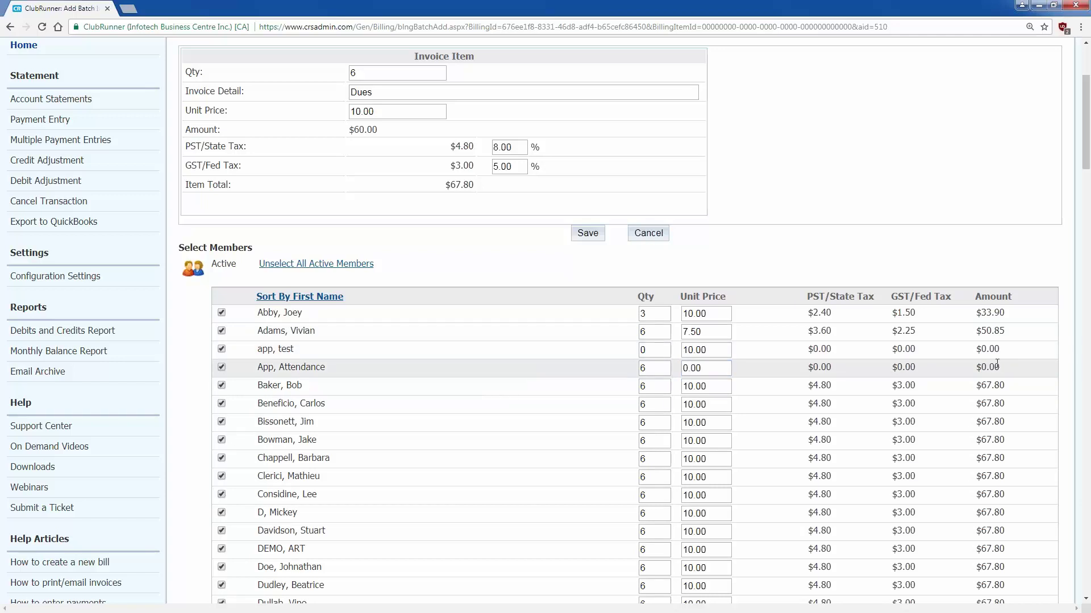
left_click(222, 385)
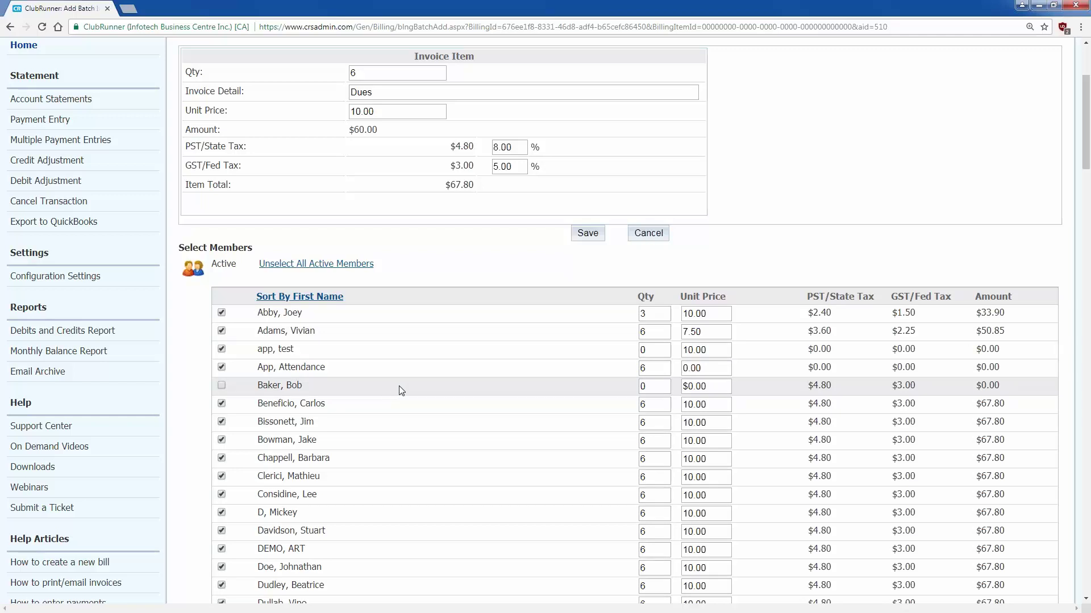
scroll(399, 390, "down", 6)
scroll(412, 393, "down", 12)
scroll(413, 395, "down", 11)
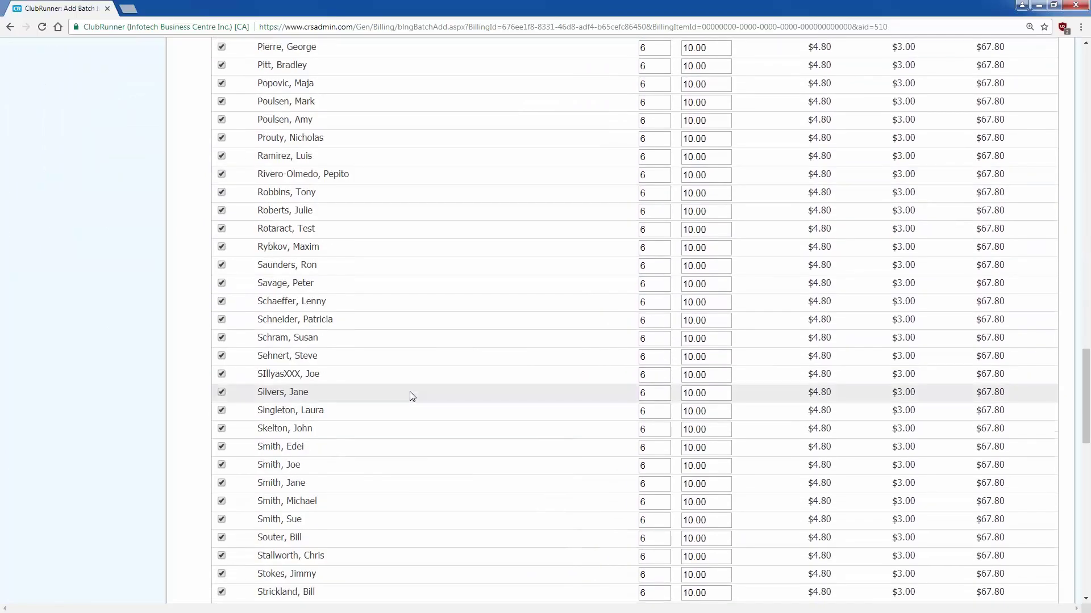
scroll(412, 395, "down", 10)
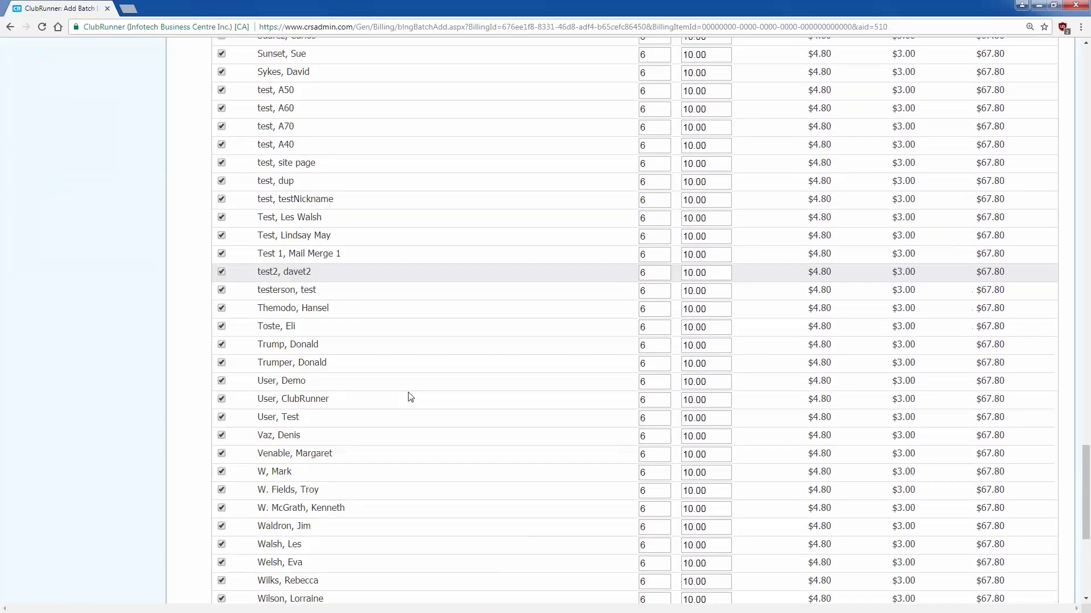
scroll(410, 396, "down", 6)
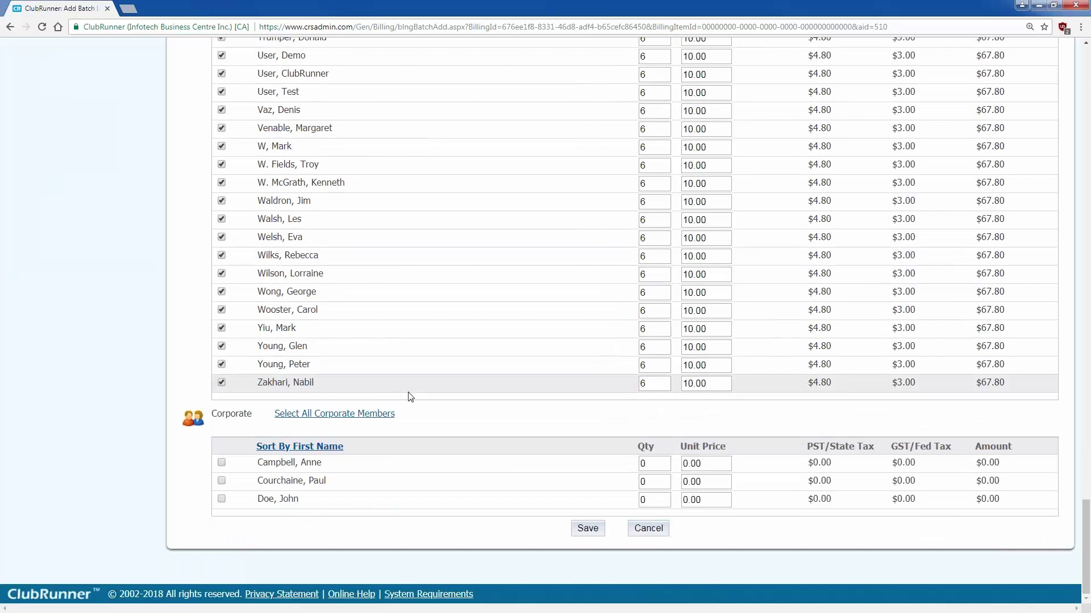
key("Home")
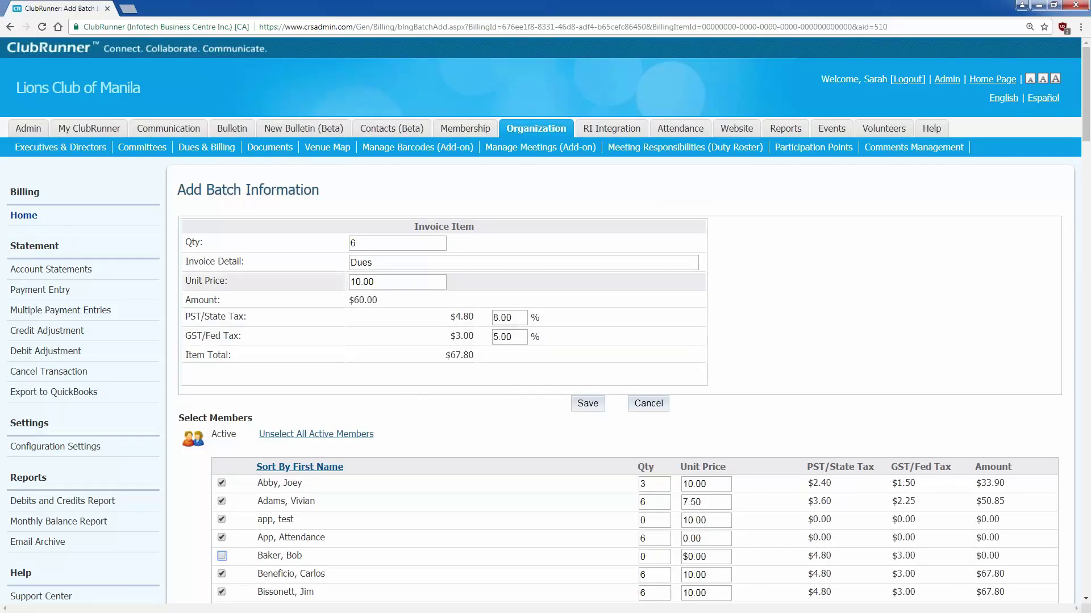
- Change the Dues unit price to 11.00 so each selected member's amount becomes $74.58
double_click(364, 281)
type("11")
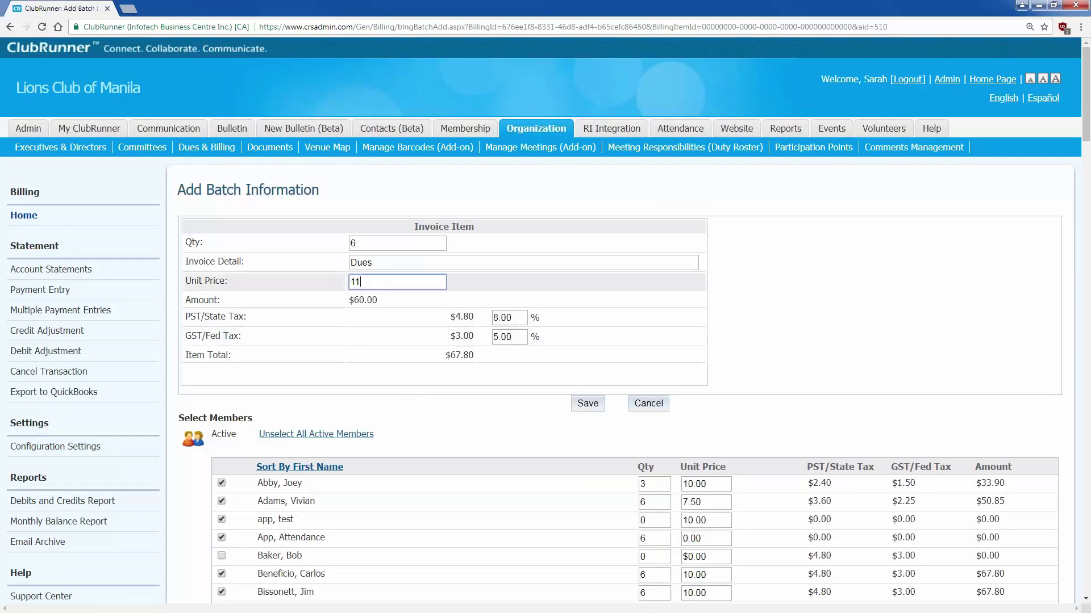
left_click(352, 367)
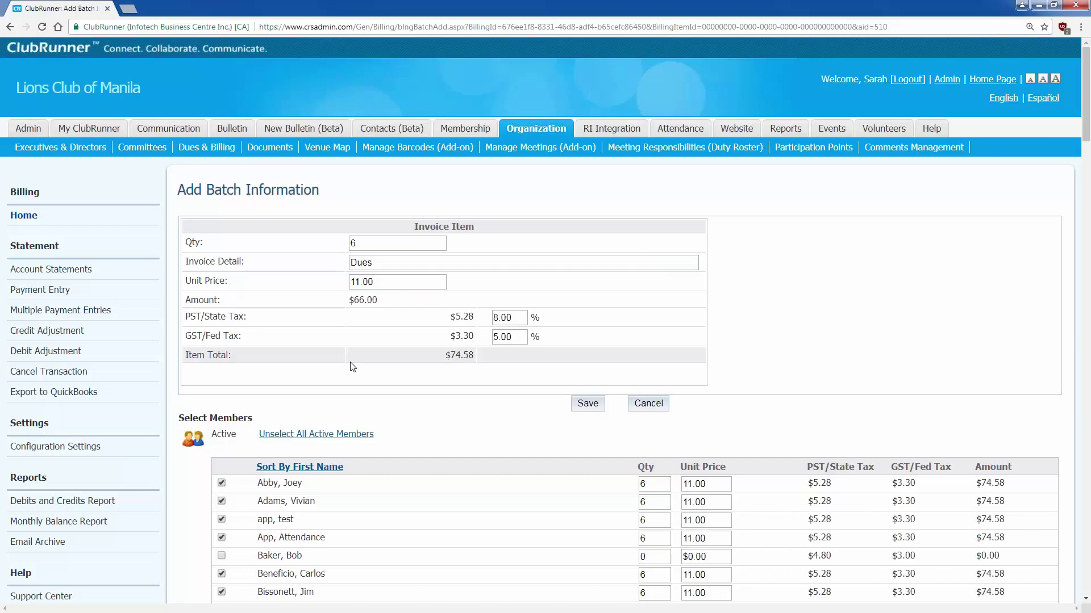
scroll(329, 496, "down", 1)
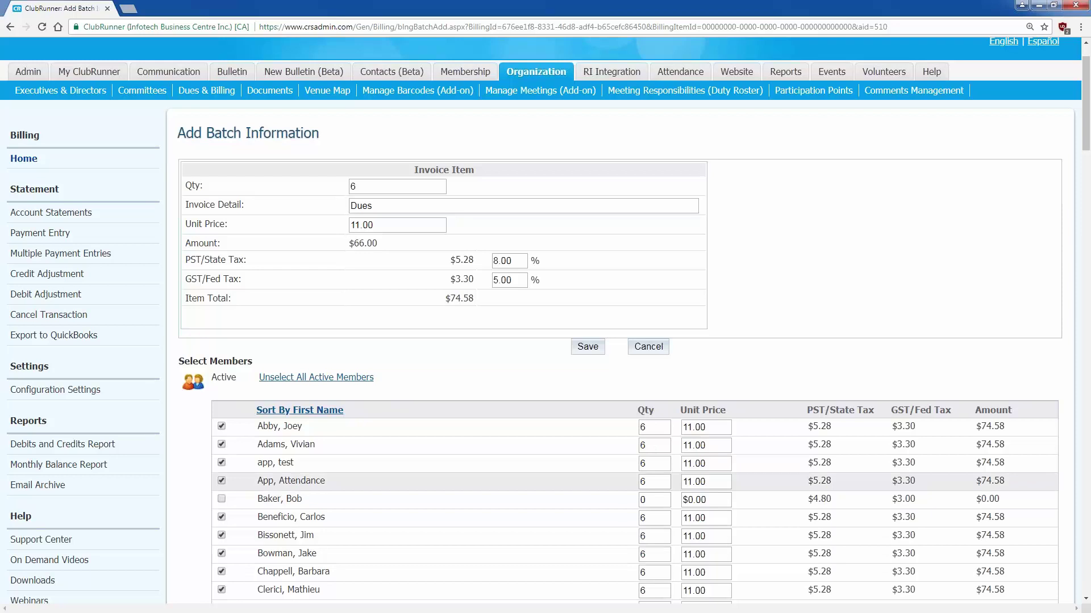
- Re-enter quantity 3 for the first member, quantity 0 for the third, and 0.00 price for the fourth
left_click_drag(718, 430, 475, 398)
left_click_drag(658, 428, 630, 424)
type("3")
key("Tab")
key("Tab")
key("Tab")
key("Tab")
key("Tab")
key("Tab")
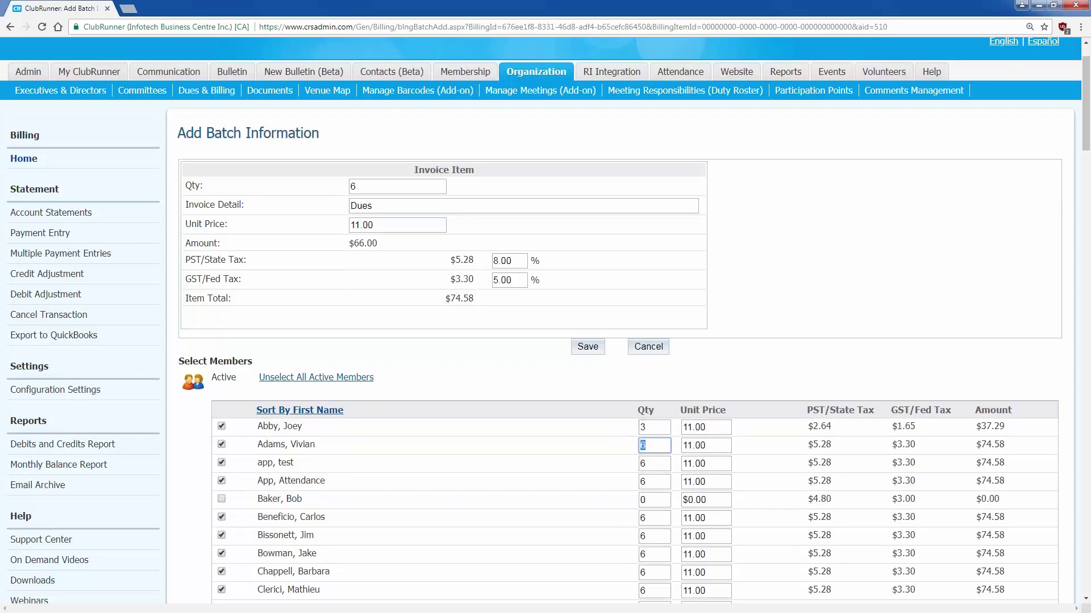
type("0")
key("Tab")
key("Tab")
key("Tab")
key("Tab")
type("0")
key("Tab")
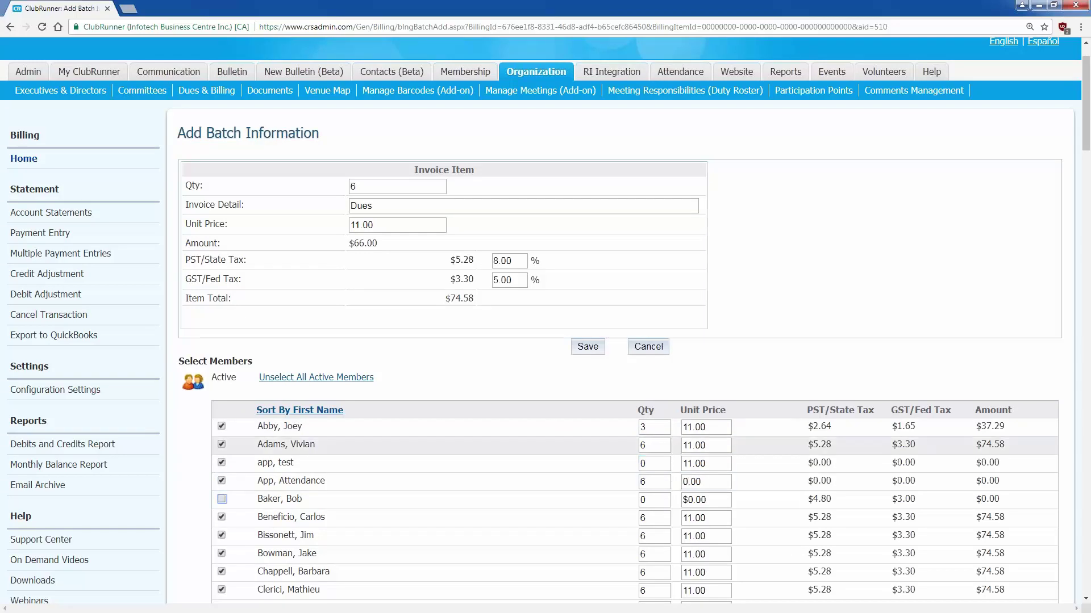
- Set the second member's Dues unit price back to 7.50
double_click(715, 446)
type("7.2")
key("BackSpace")
type("50")
left_click(554, 405)
scroll(554, 405, "down", 5)
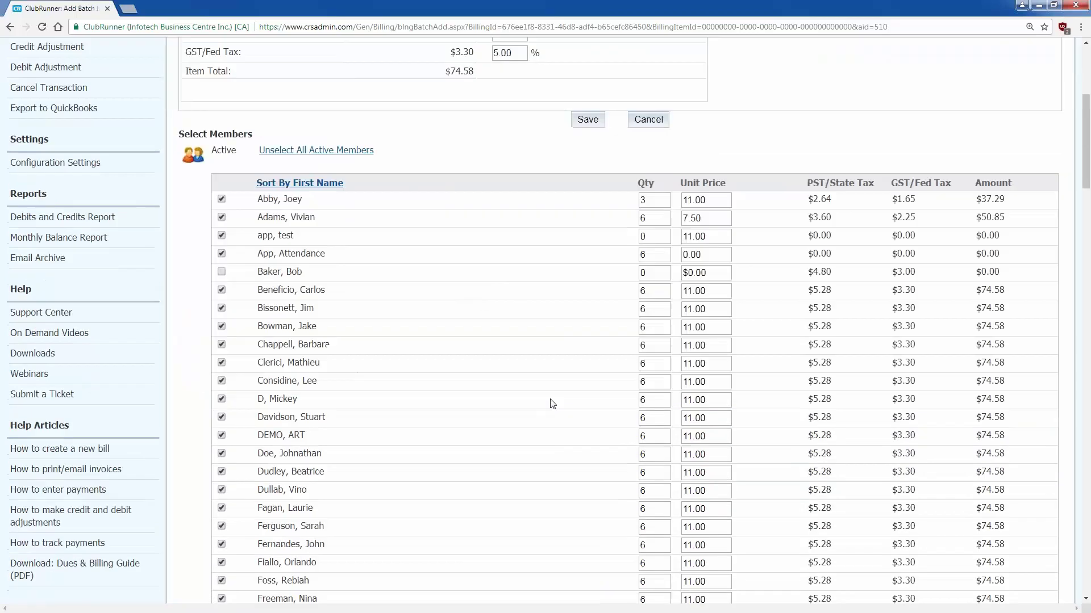
scroll(553, 403, "down", 5)
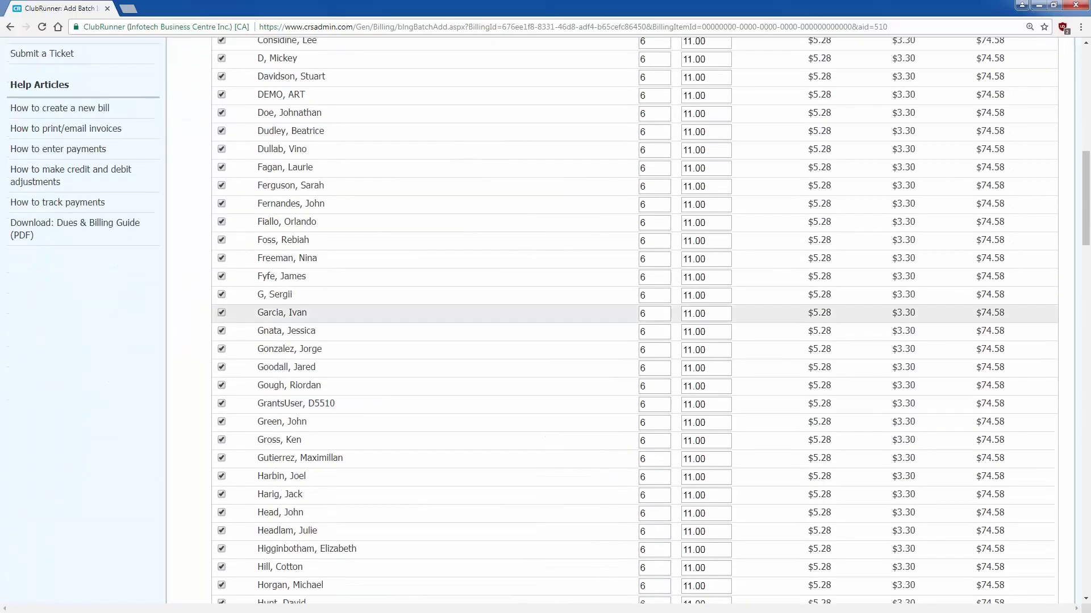
left_click_drag(1087, 225, 834, 551)
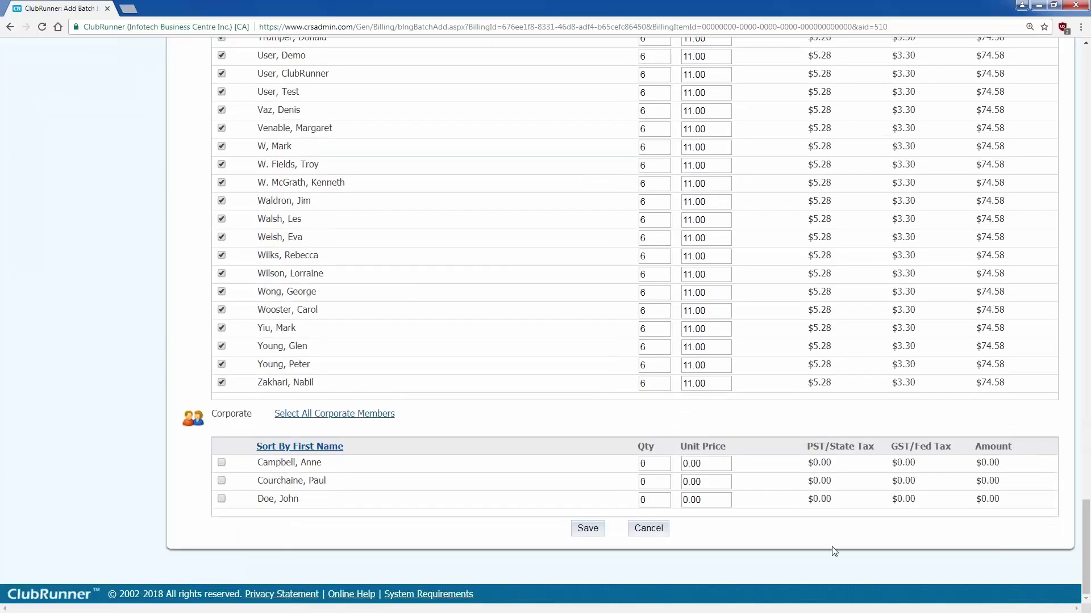
- Save the Dues item to Bill 123 (144 members, $10,529.34) and begin another item
left_click(589, 534)
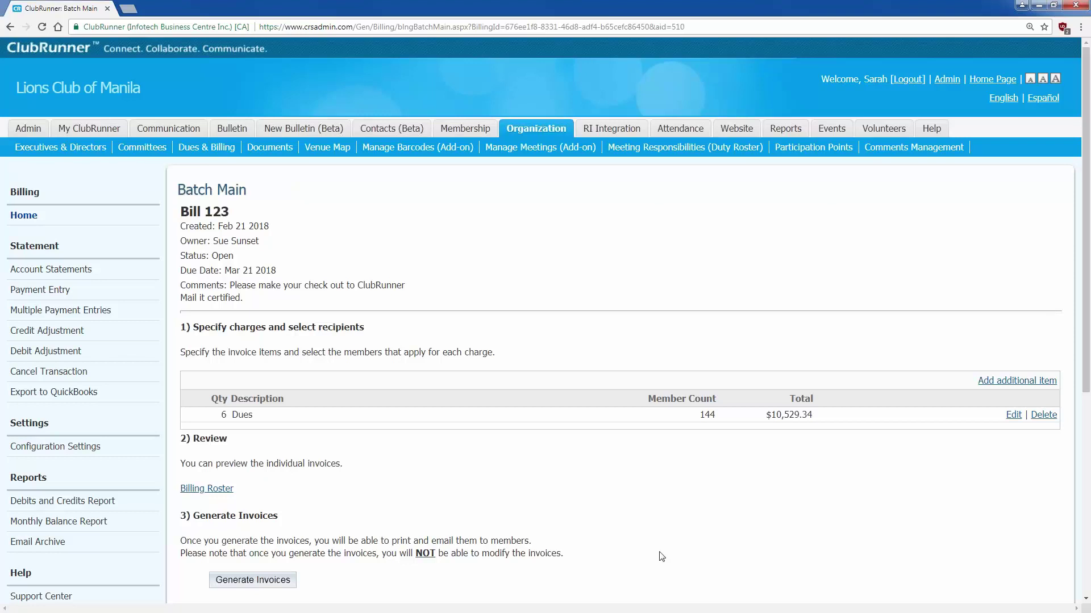
left_click(1035, 376)
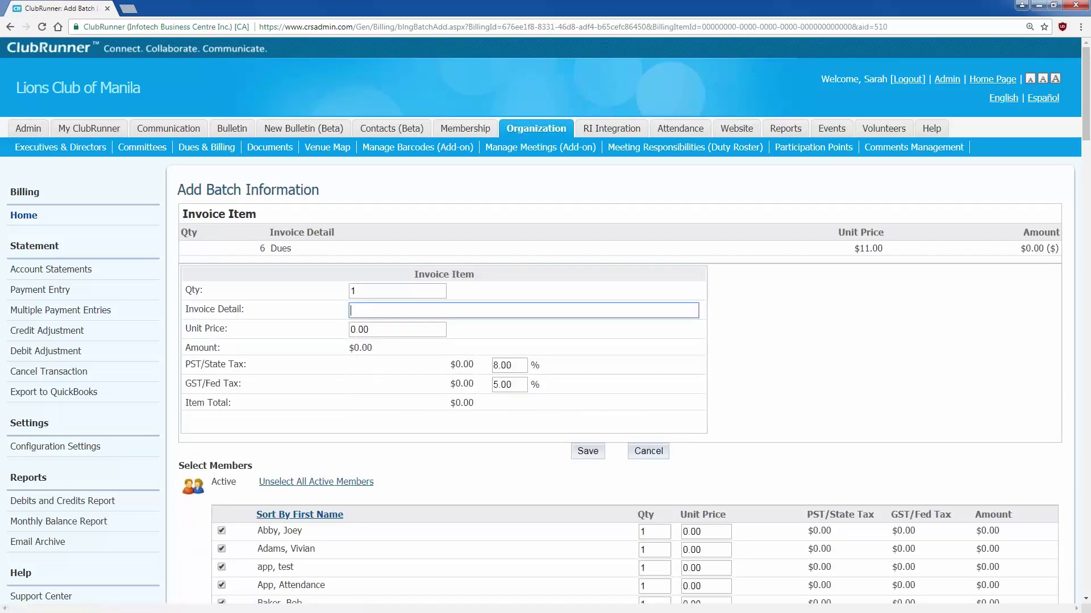
- Enter the second item as 24 Meals at a 25.00 unit price
scroll(545, 340, "down", 1)
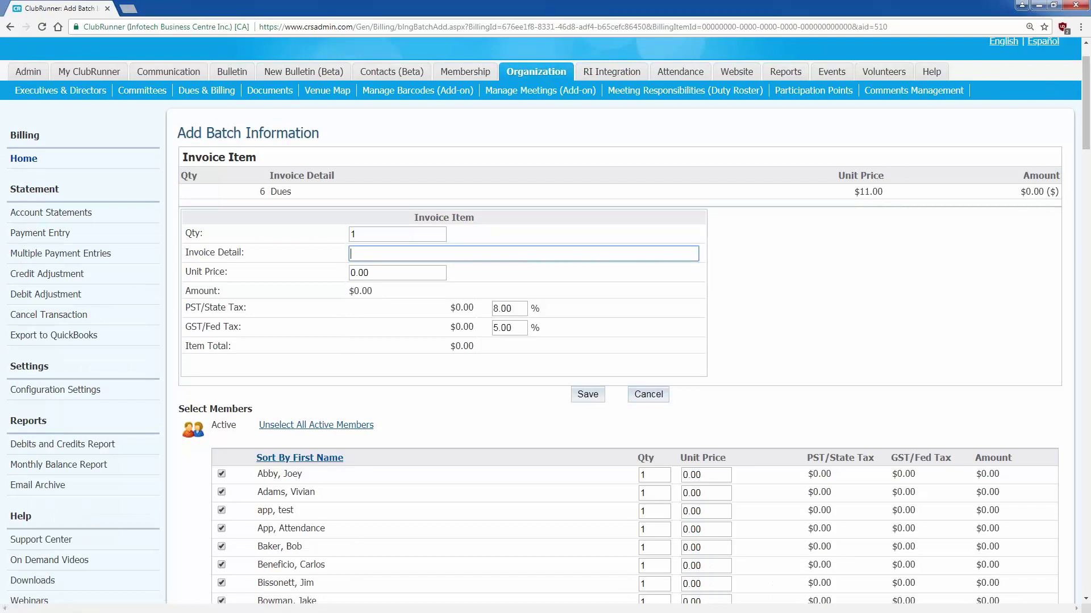
key("shift+Tab")
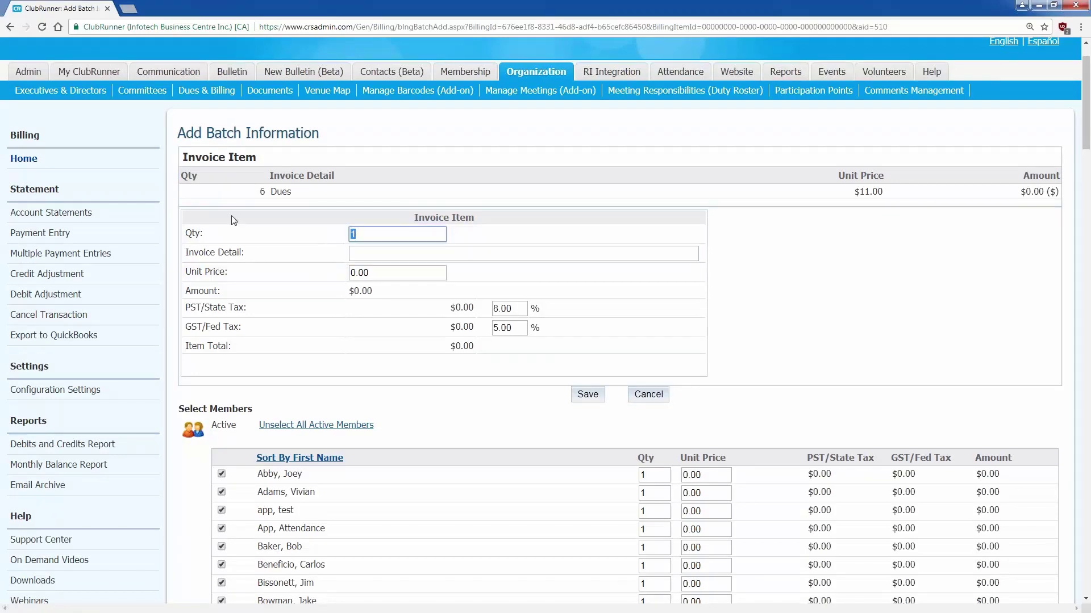
type("24")
left_click(231, 216)
left_click(361, 255)
type("Meals")
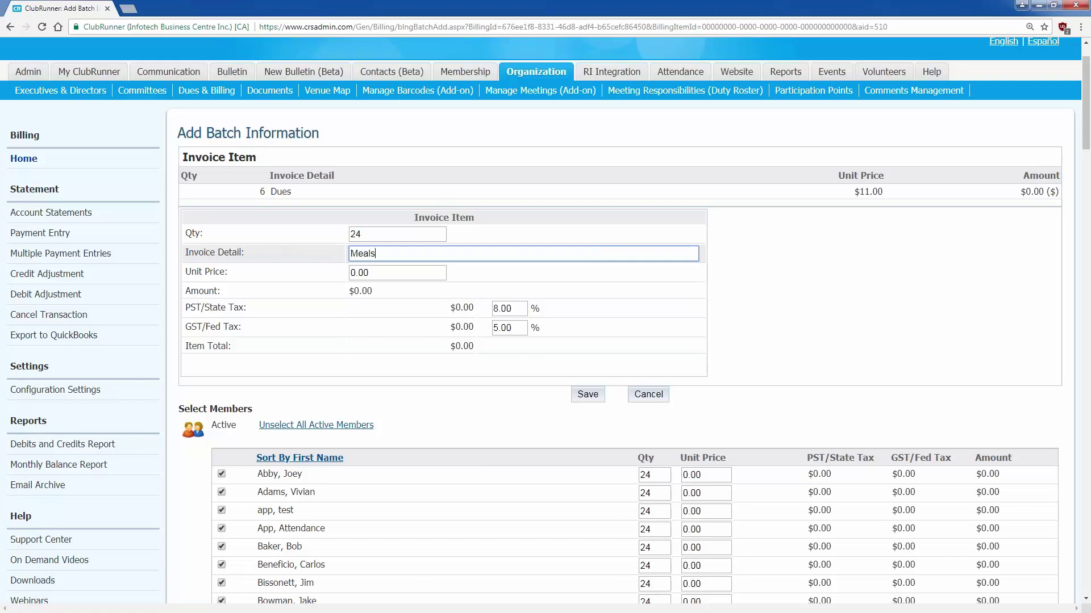
key("Tab")
type("25")
left_click(405, 365)
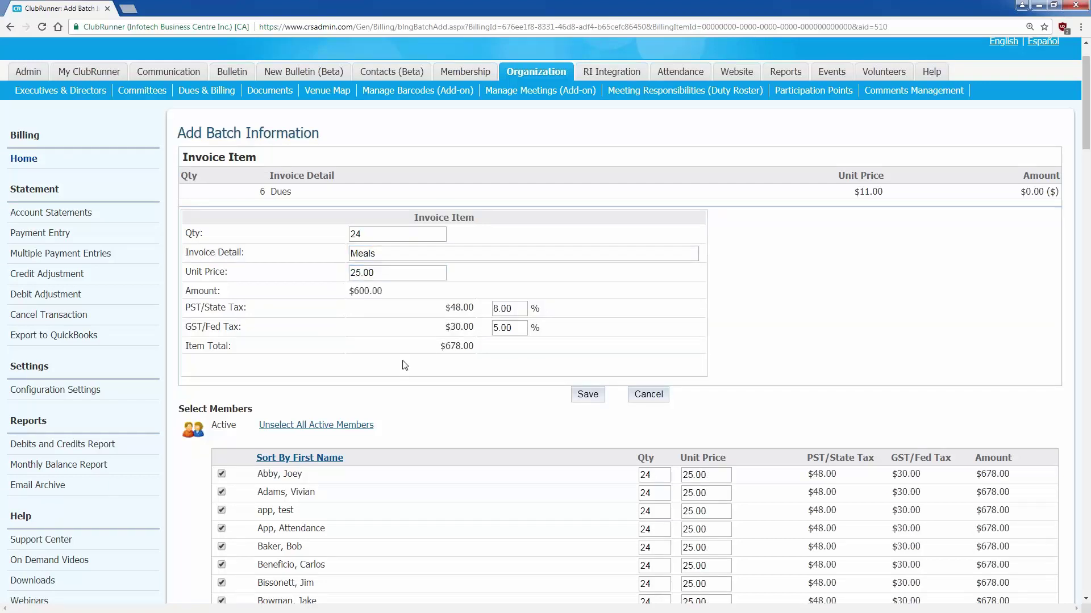
- Give the first member quantity 12, the second a 20.00 price, exclude the sixth, and save Meals
scroll(408, 364, "down", 2)
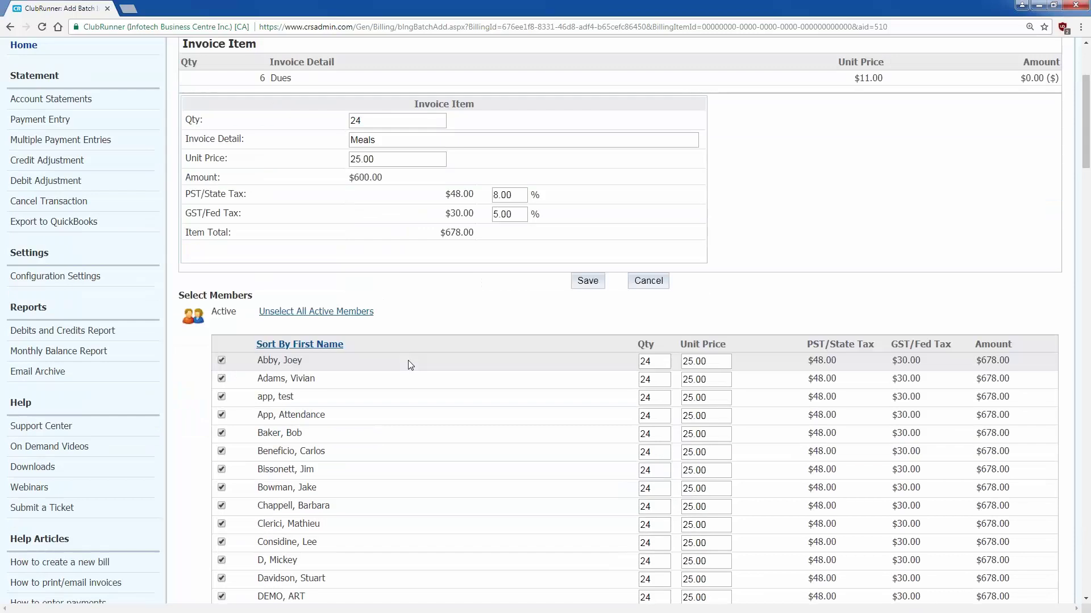
double_click(654, 361)
type("12")
left_click(570, 361)
left_click_drag(711, 379, 675, 368)
type("20")
left_click(599, 374)
scroll(600, 375, "down", 2)
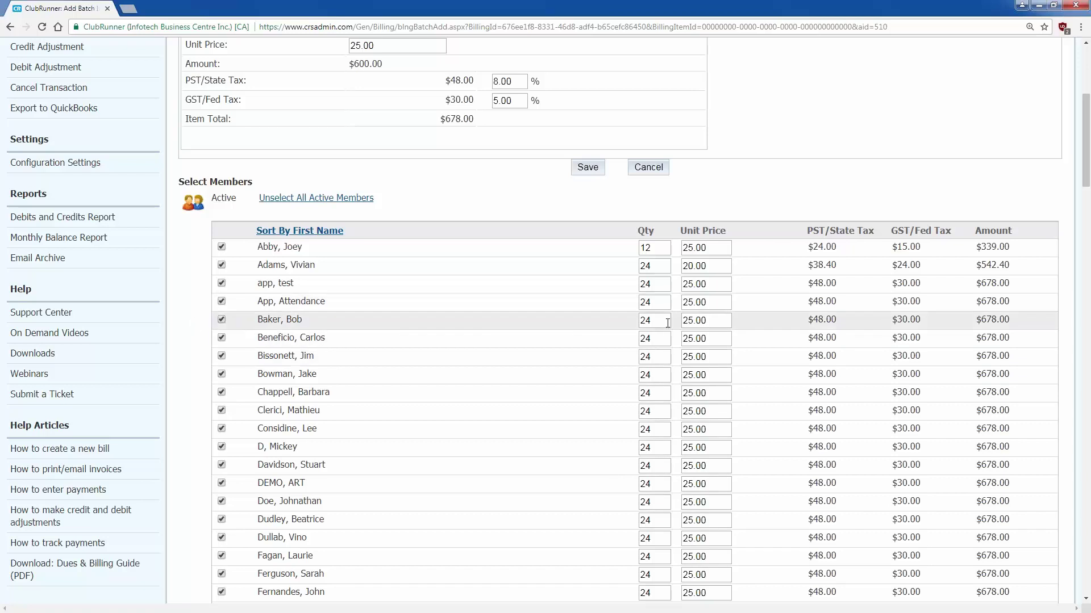
left_click(221, 338)
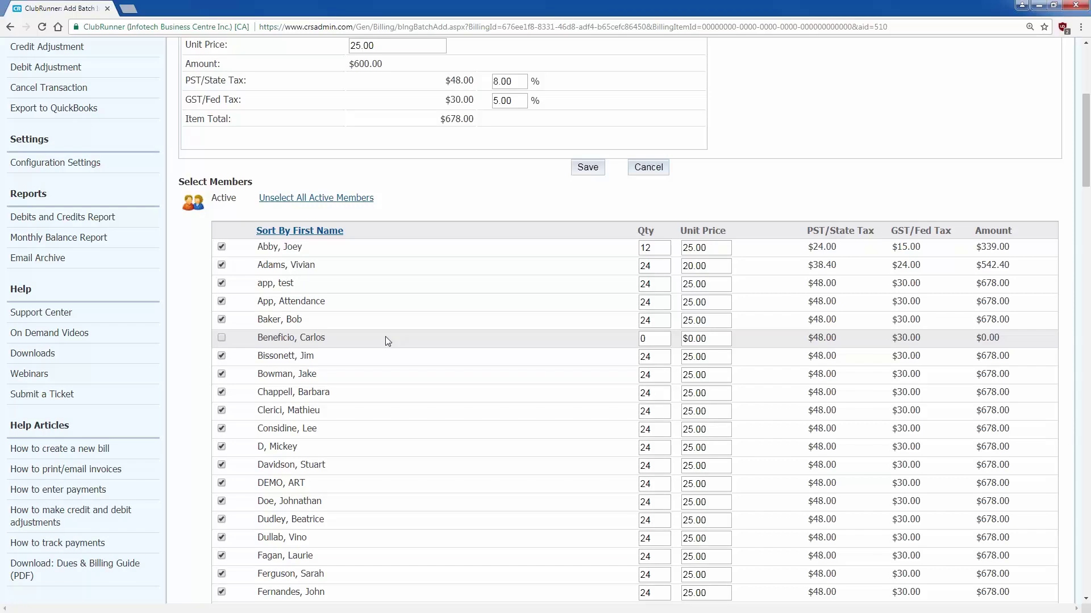
scroll(386, 336, "up", 2)
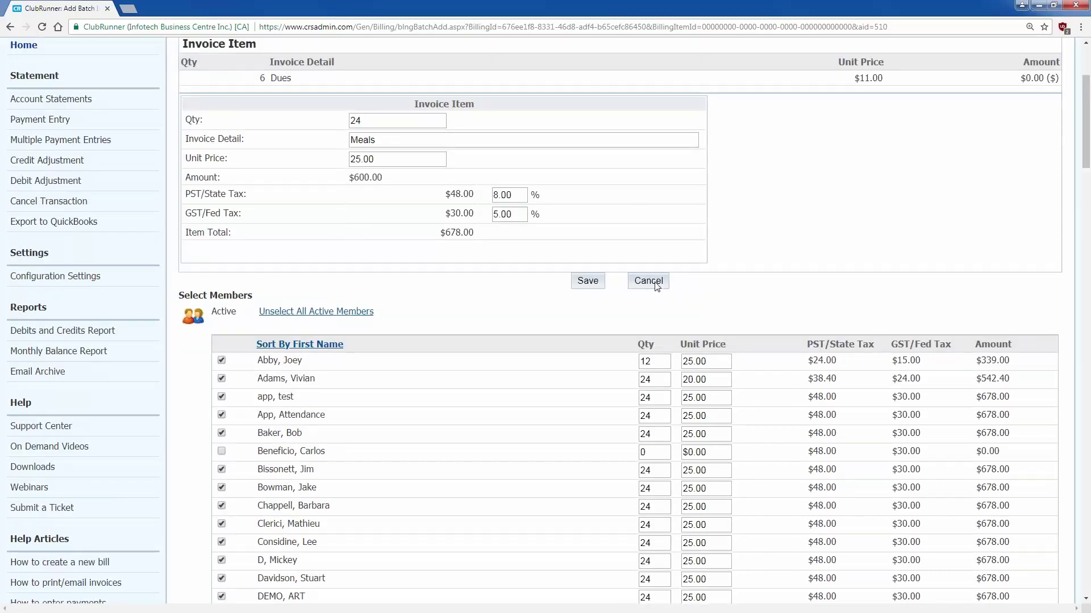
left_click(587, 281)
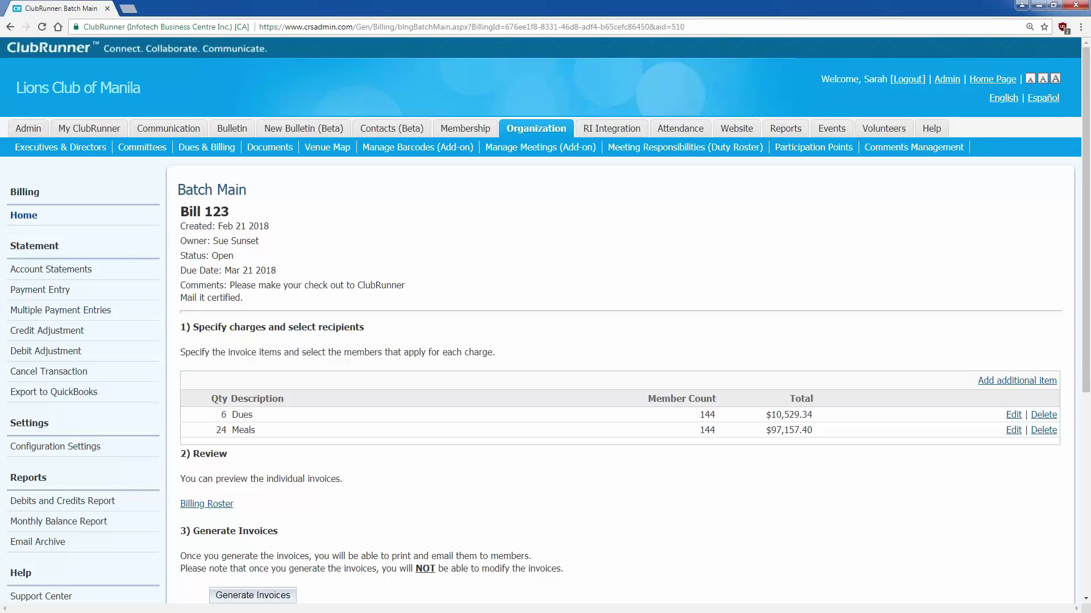
- Add a Fine item at 25.00, charge it only to the fifth member ($28.25), and save
left_click(1017, 380)
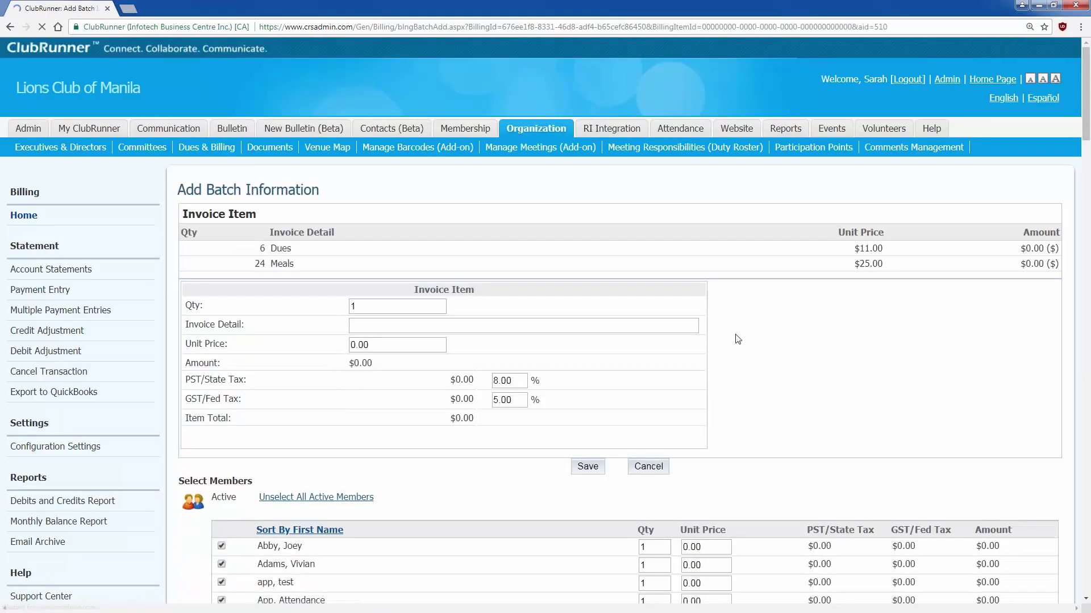
type("Fine")
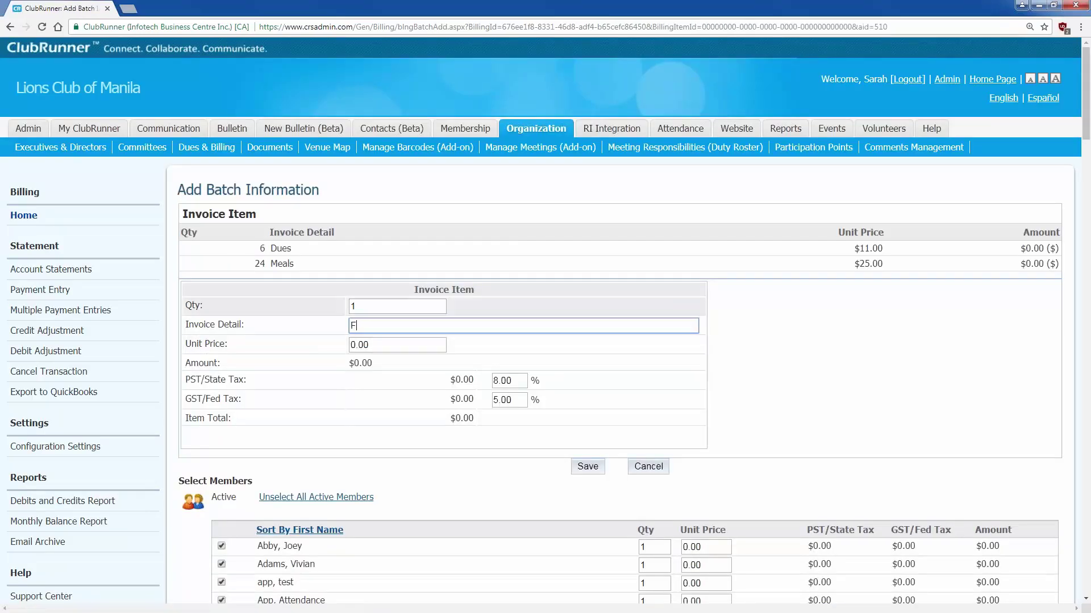
key("shift+Tab")
key("Tab")
key("Tab")
type("25")
left_click(592, 313)
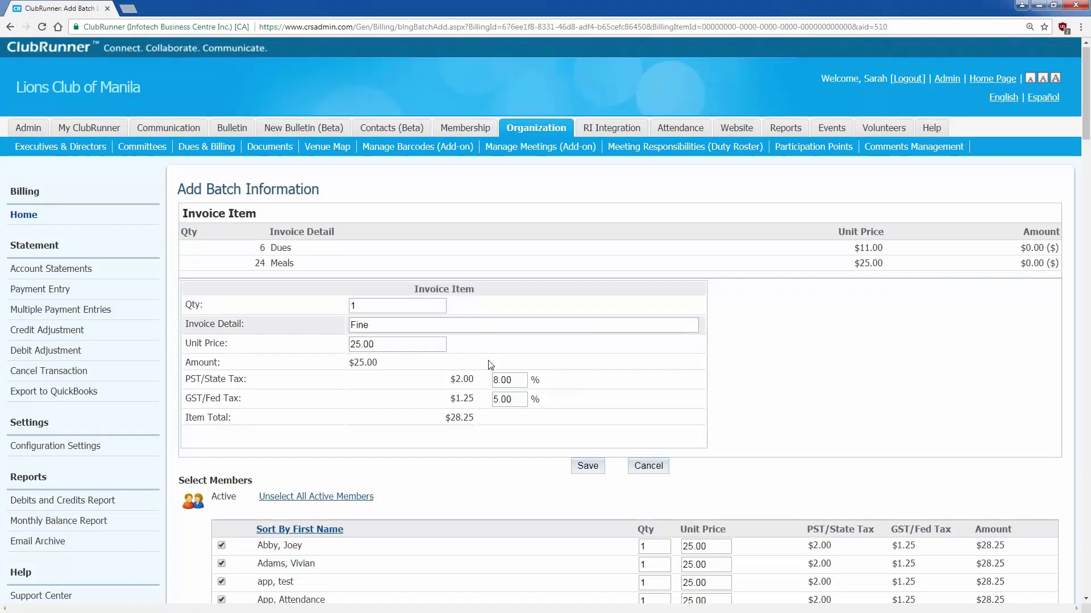
scroll(384, 233, "down", 5)
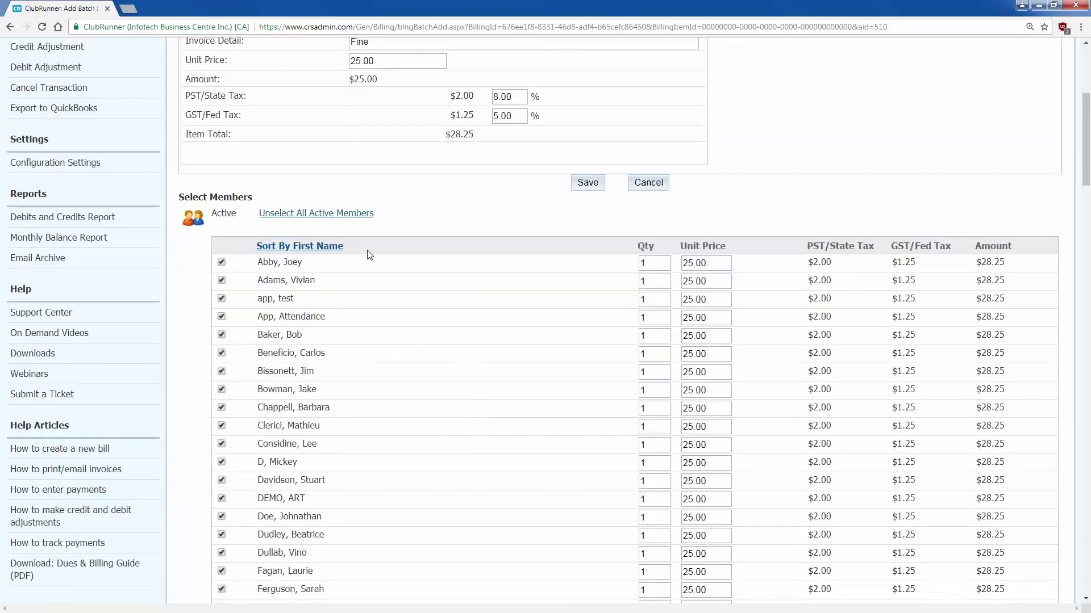
left_click(348, 214)
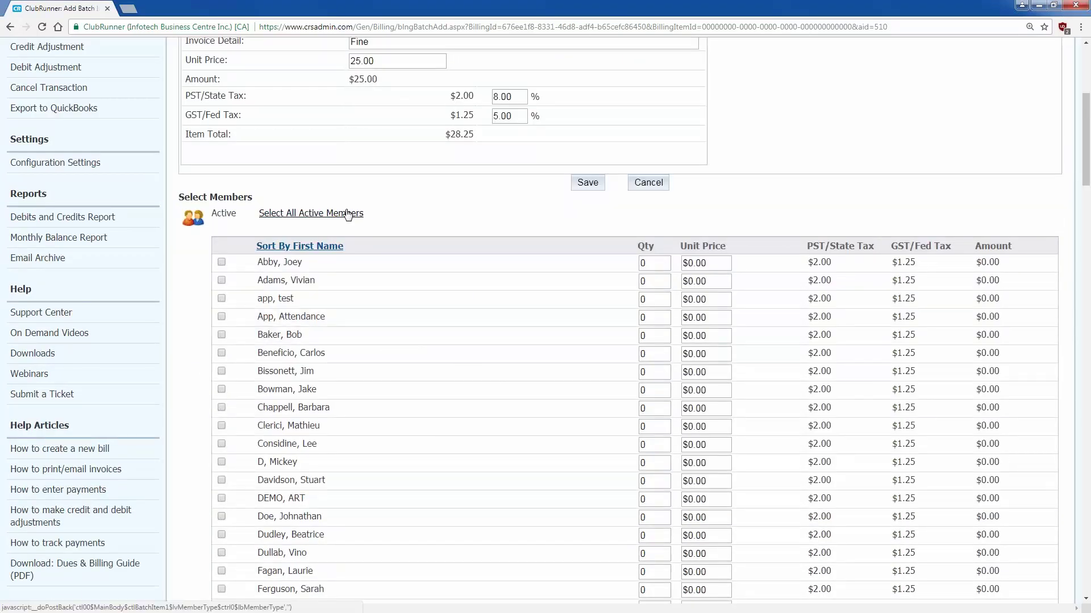
left_click(221, 336)
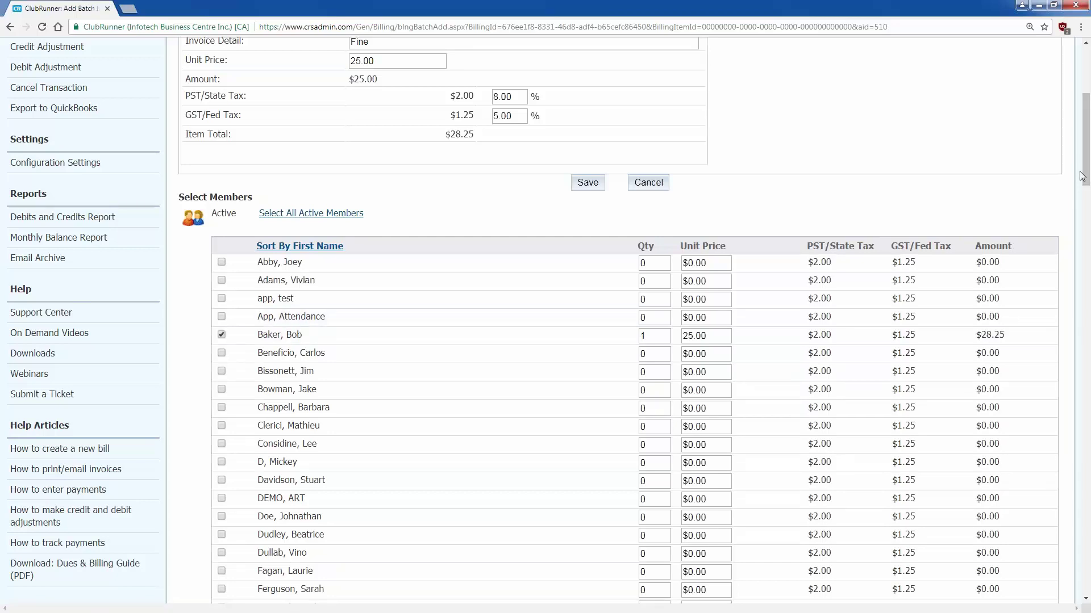
left_click(587, 183)
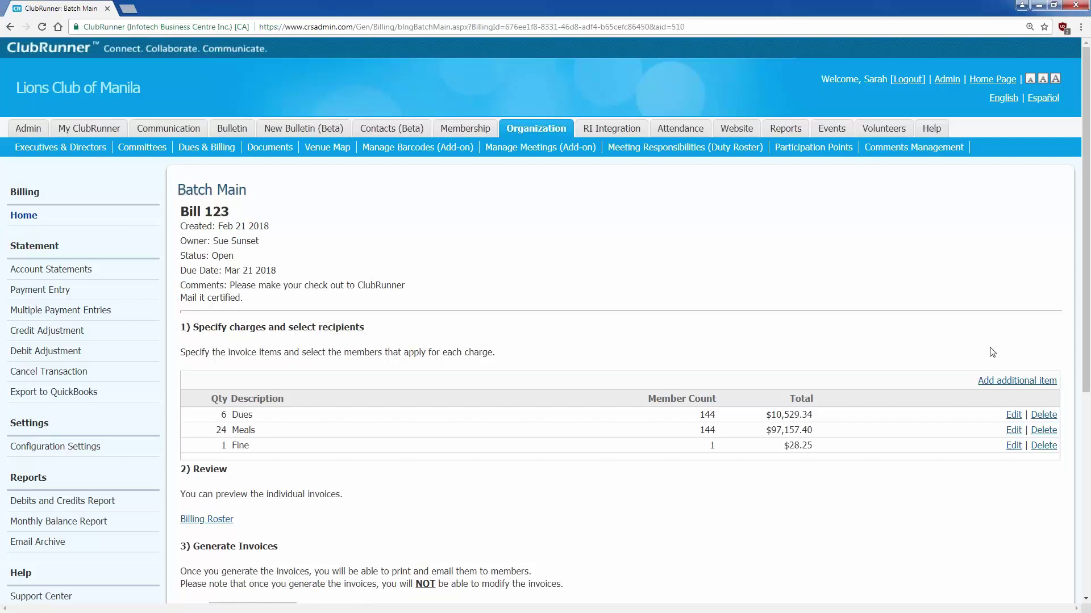
- Add a Corp. Dues item with unit price 50 and quantity 6
left_click(1020, 381)
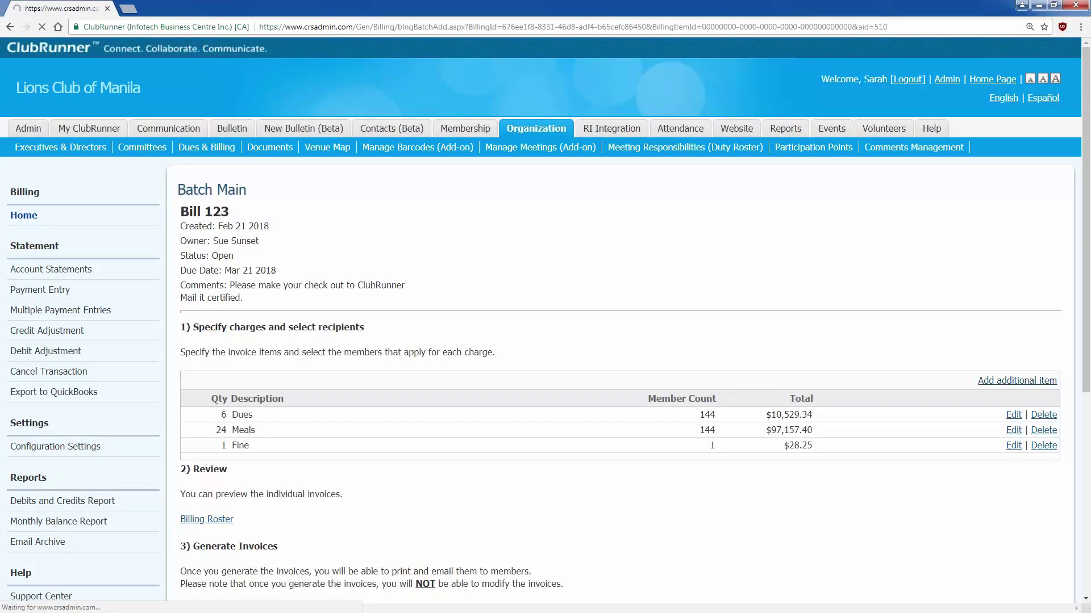
type("C")
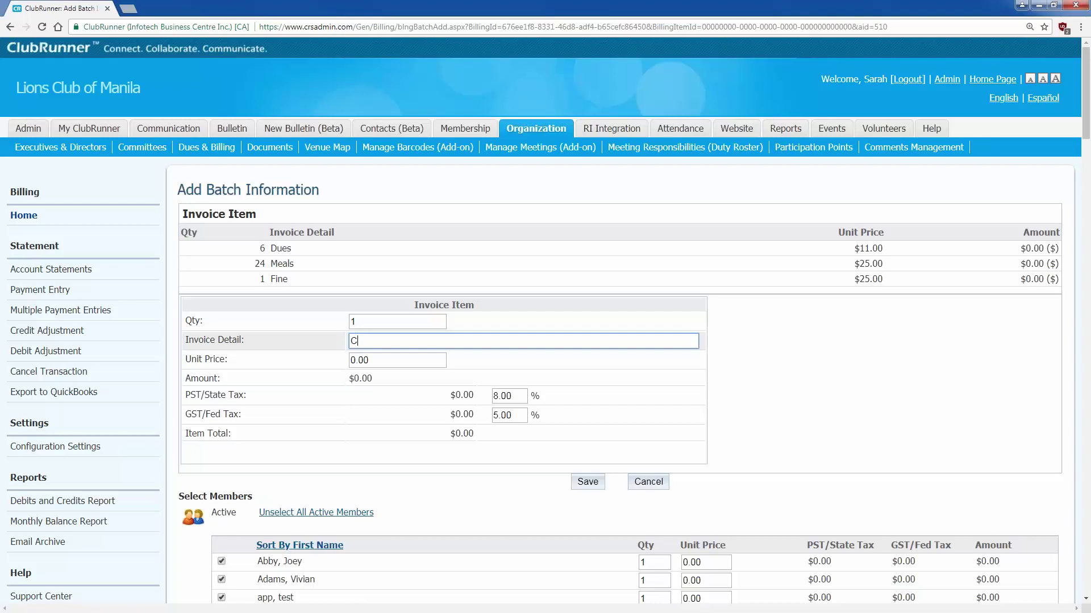
type("orp. Dues")
key("Tab")
type("50")
key("shift+Tab")
key("shift+Tab")
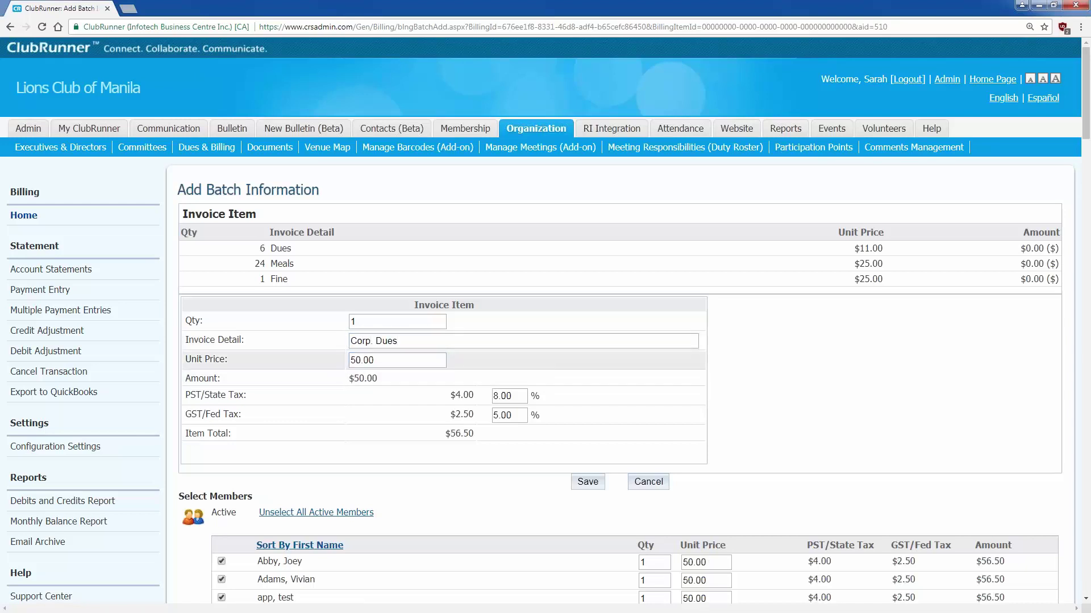
type("6")
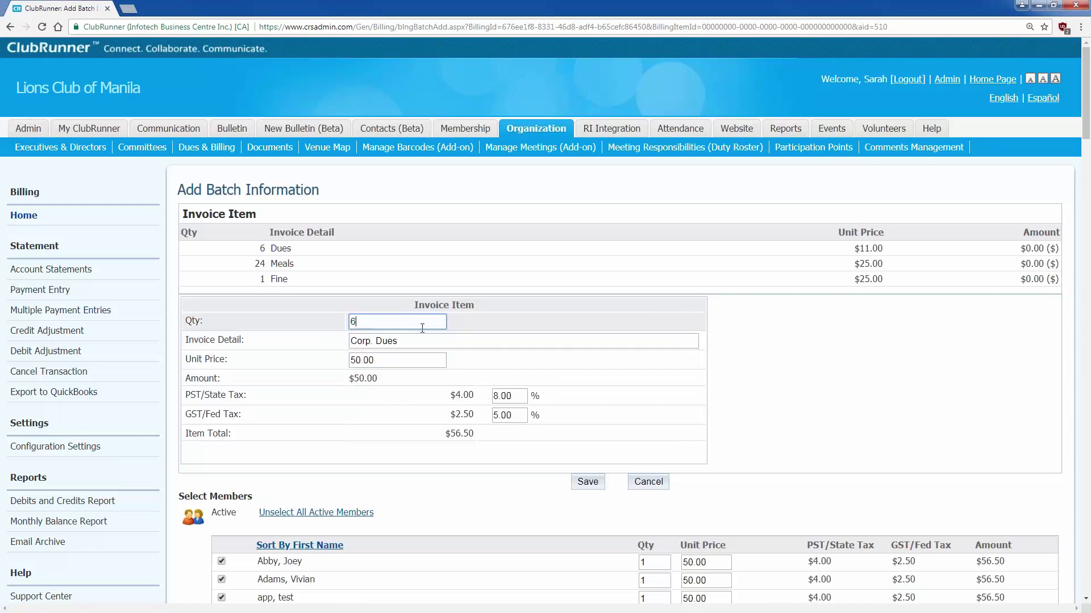
key("Tab")
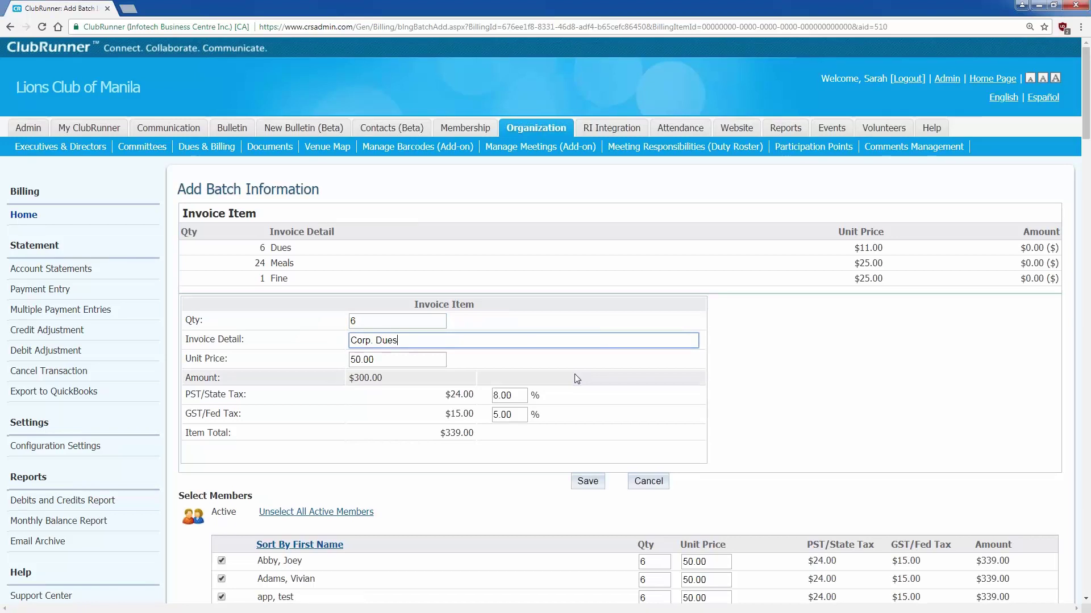
- Limit Corp. Dues to the three corporate members only and save the charge
scroll(575, 377, "down", 3)
left_click(315, 342)
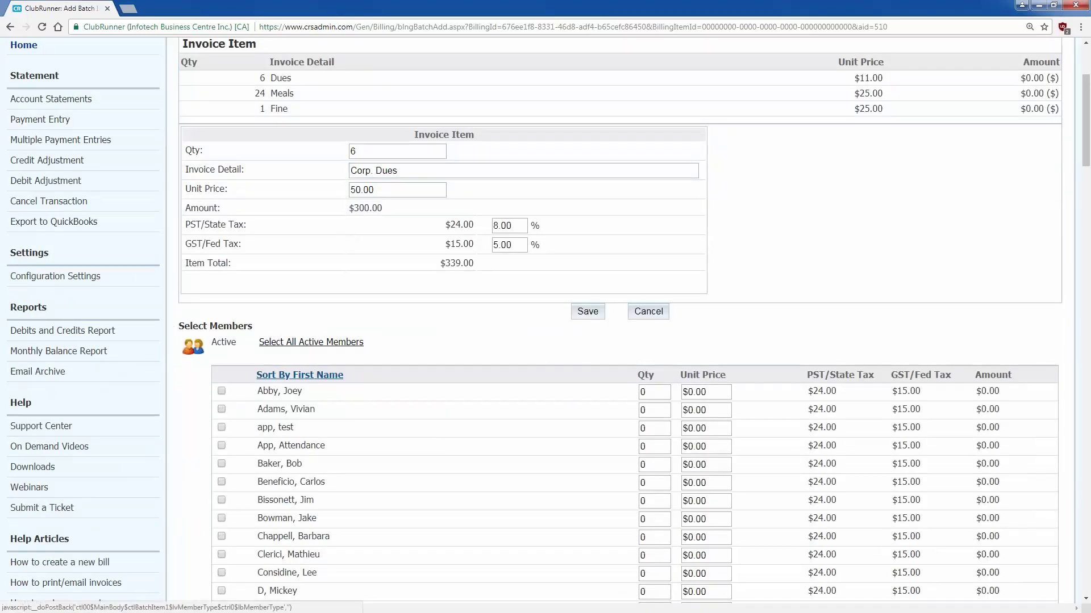
left_click_drag(1086, 156, 1081, 594)
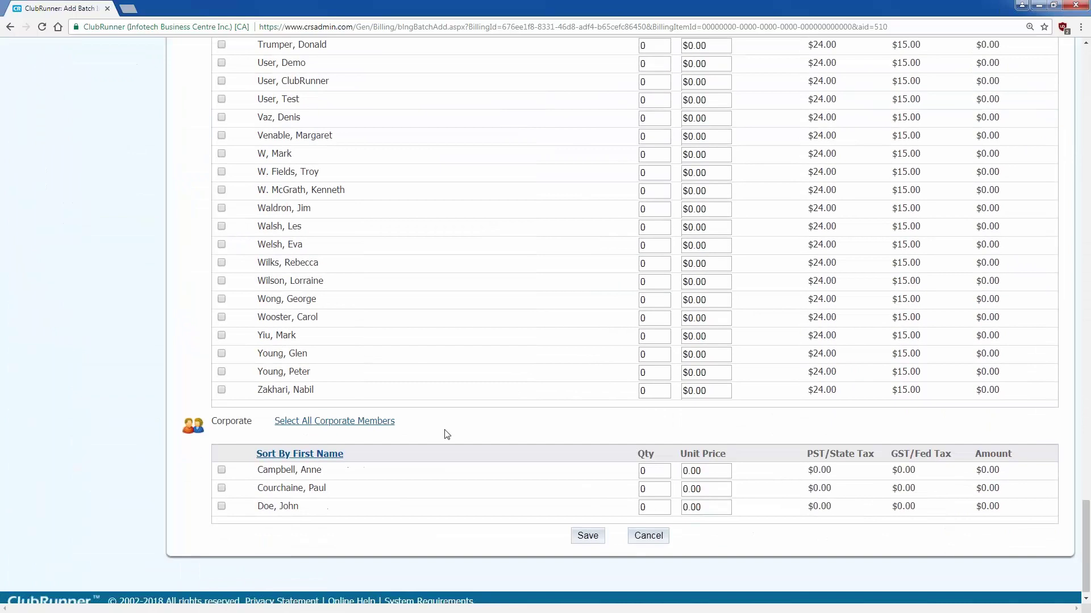
left_click(221, 470)
left_click(221, 488)
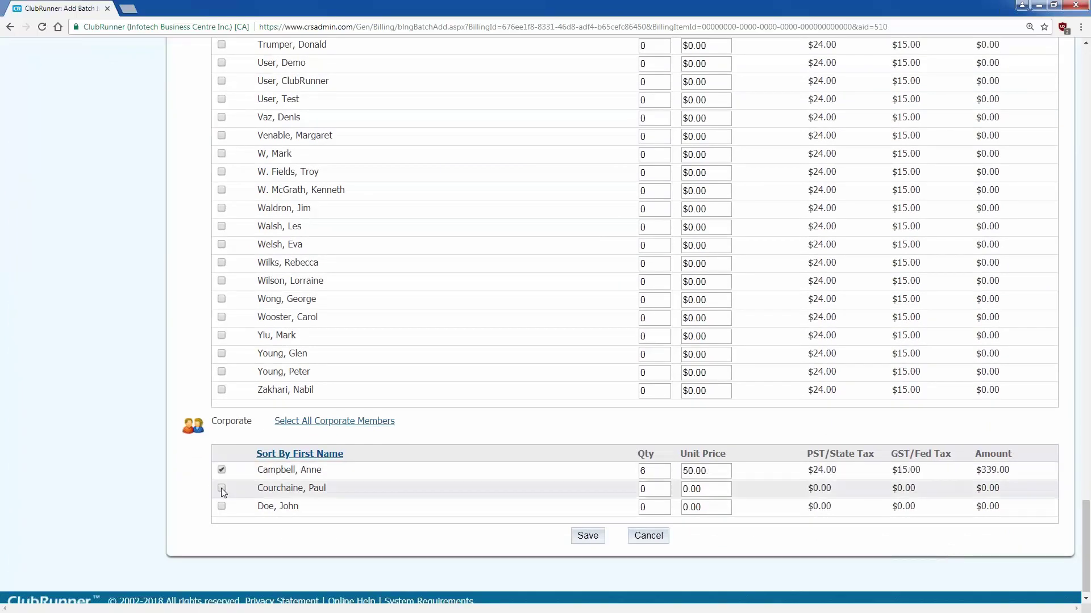
left_click(222, 505)
left_click(576, 536)
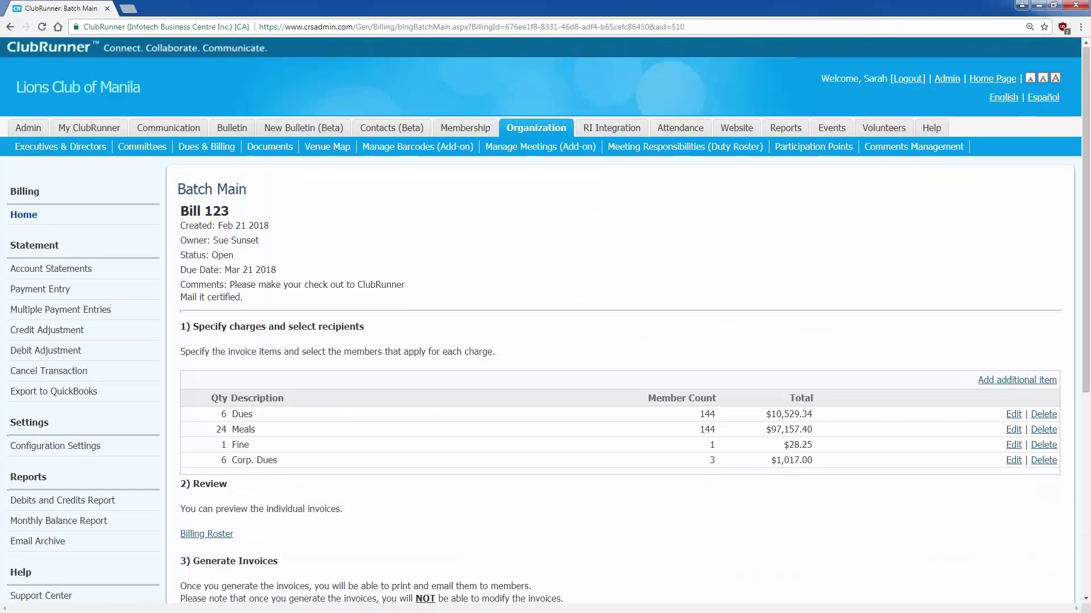
- Open the Billing Roster preview for Bill 123 from the Review section
scroll(545, 341, "down", 1)
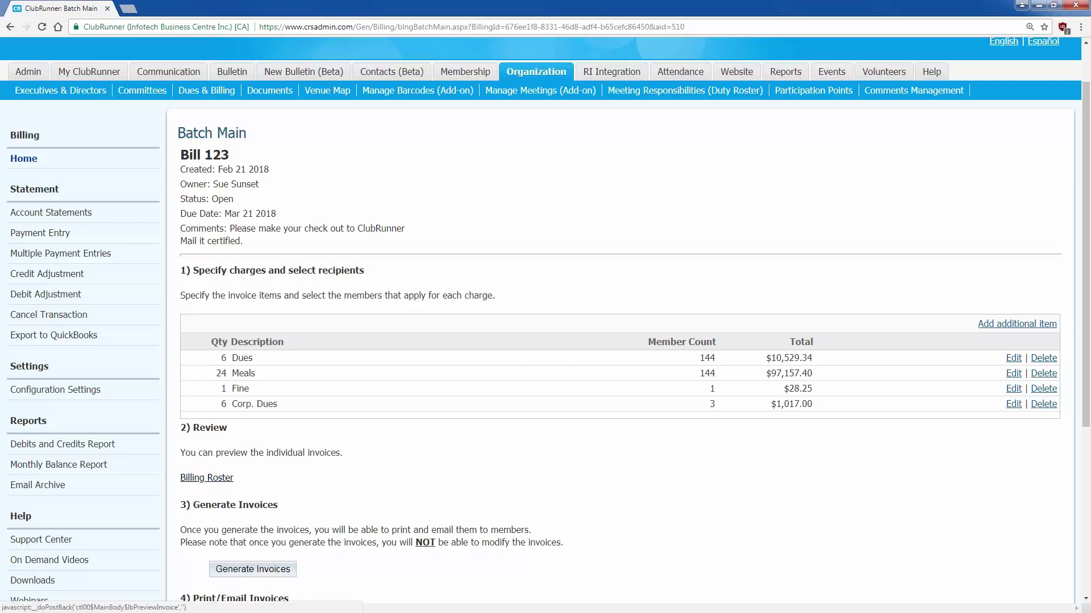
scroll(229, 484, "down", 2)
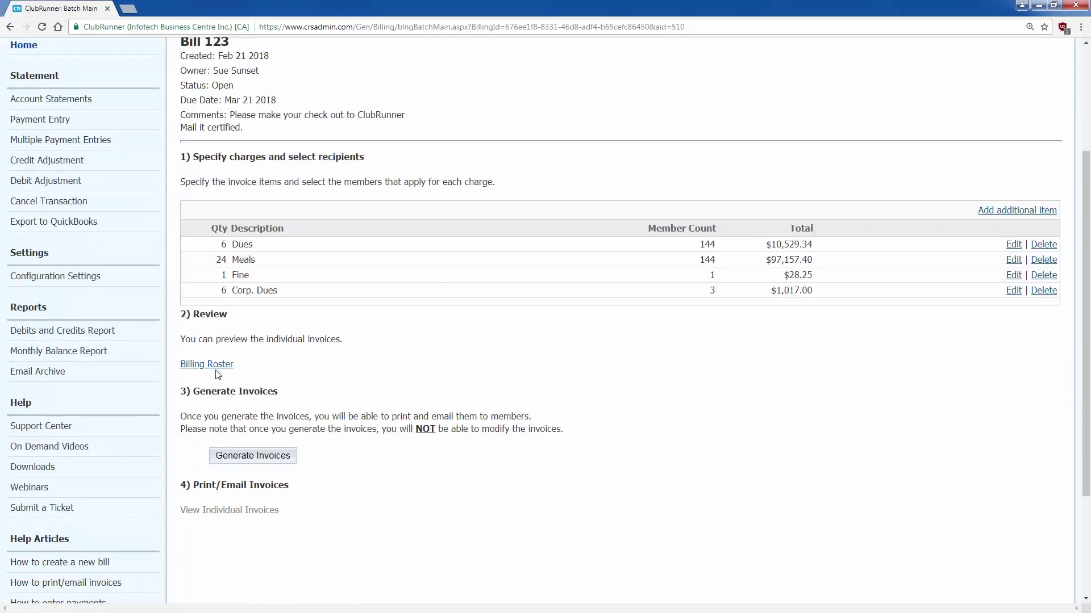
left_click(207, 364)
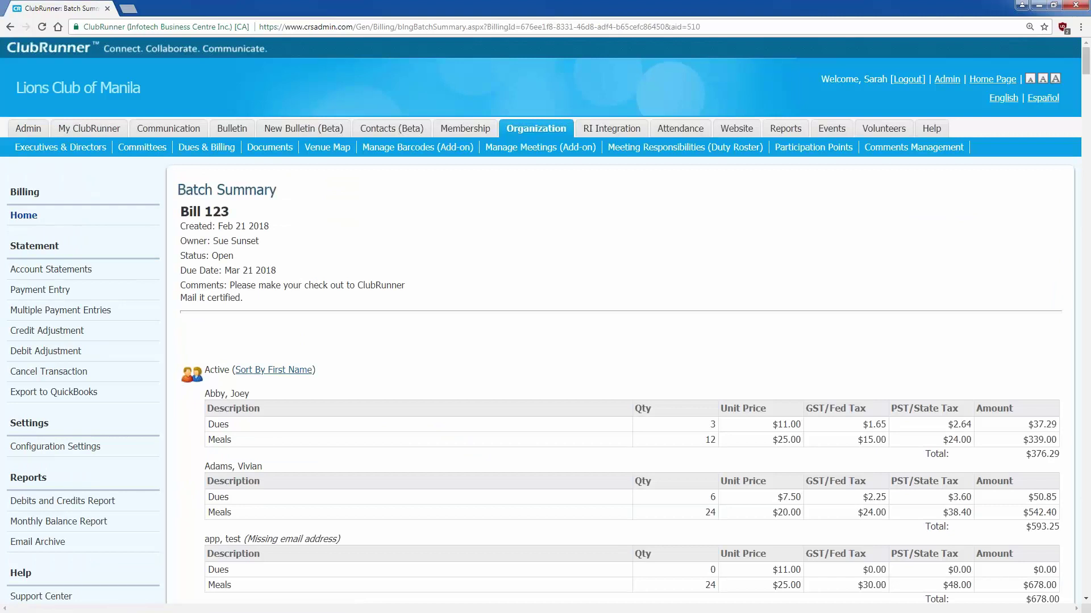
- Review the Batch Summary down to its totals (148 invoices, $108,731.99), then go back to the bill
scroll(430, 348, "down", 3)
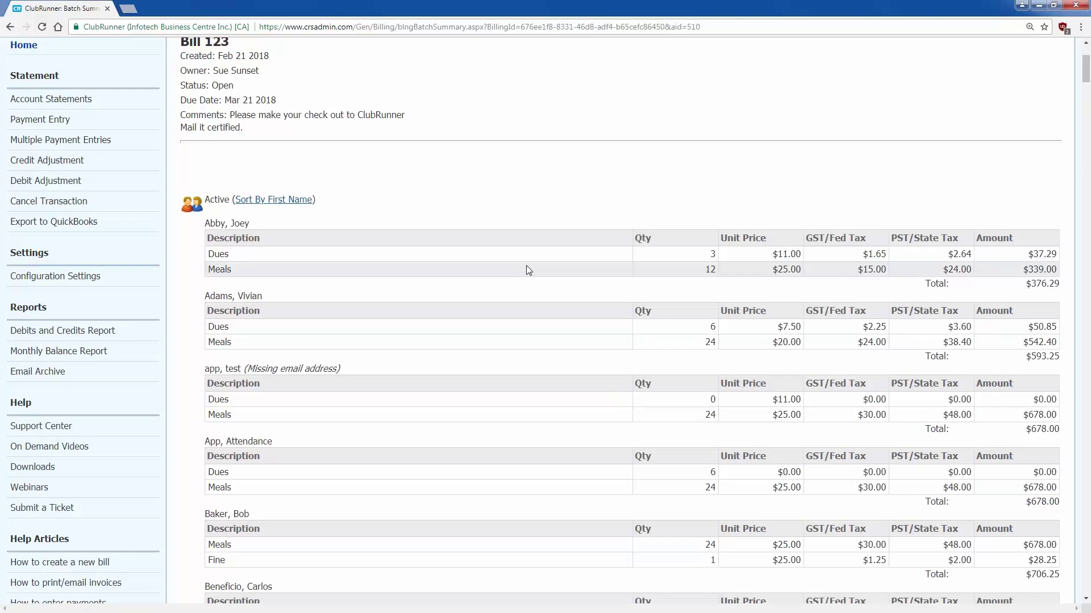
scroll(526, 266, "down", 1)
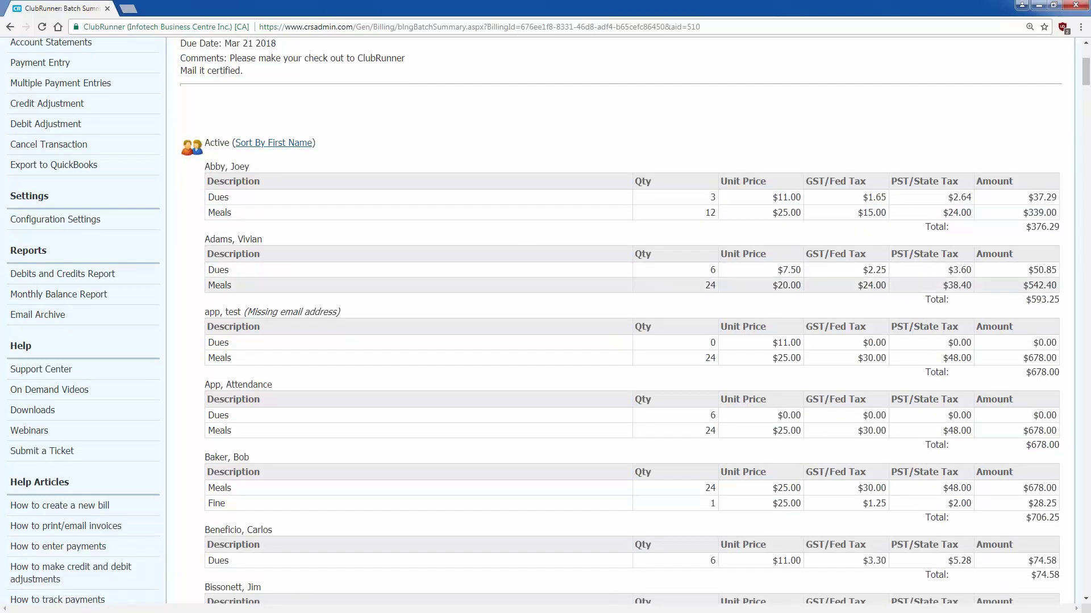
scroll(728, 317, "down", 1)
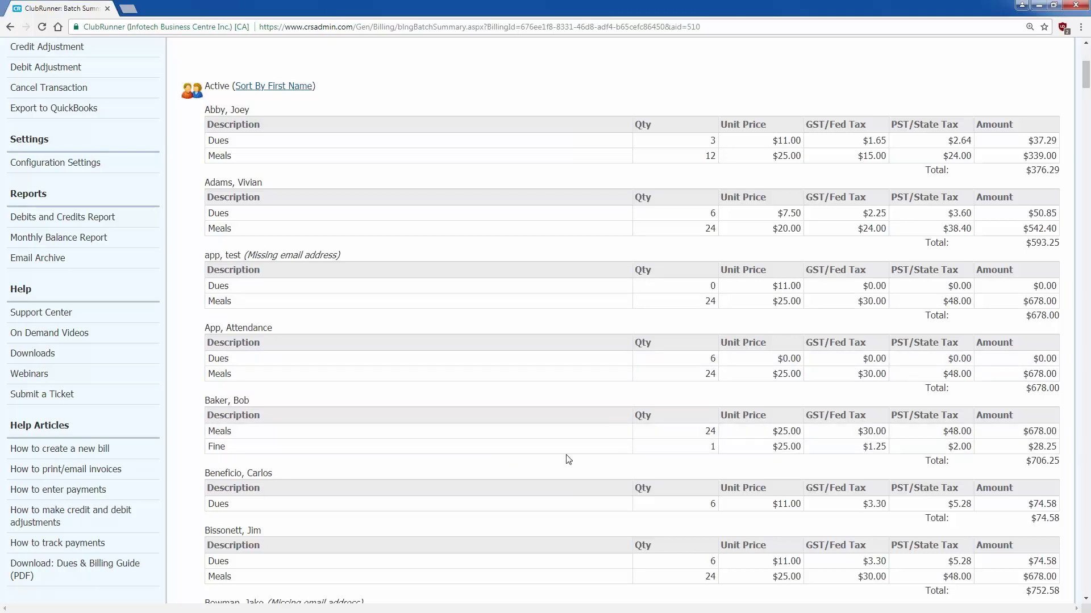
left_click_drag(1085, 73, 1078, 600)
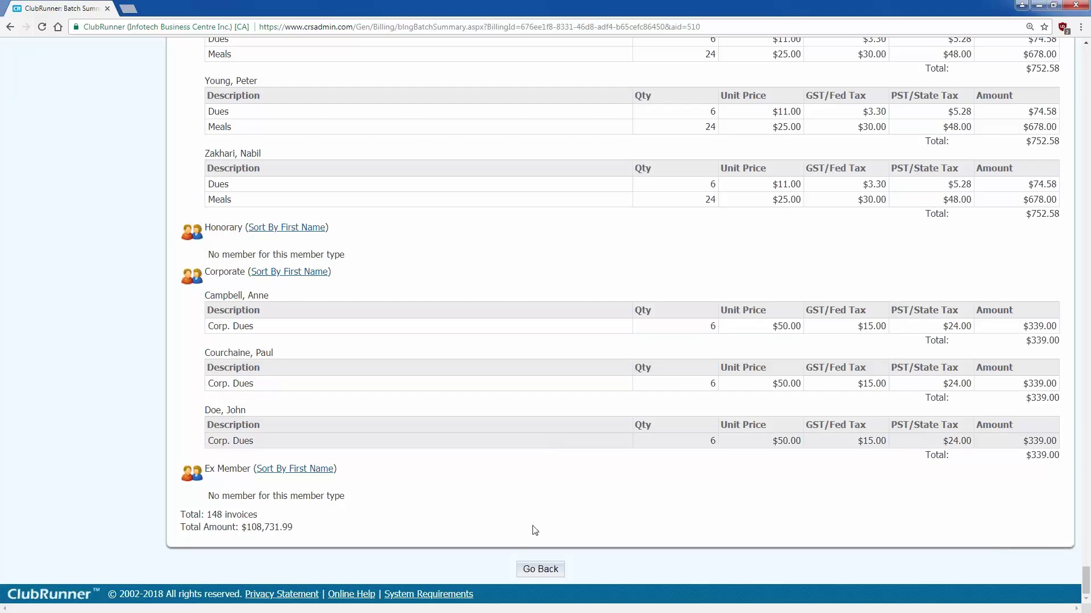
left_click(540, 574)
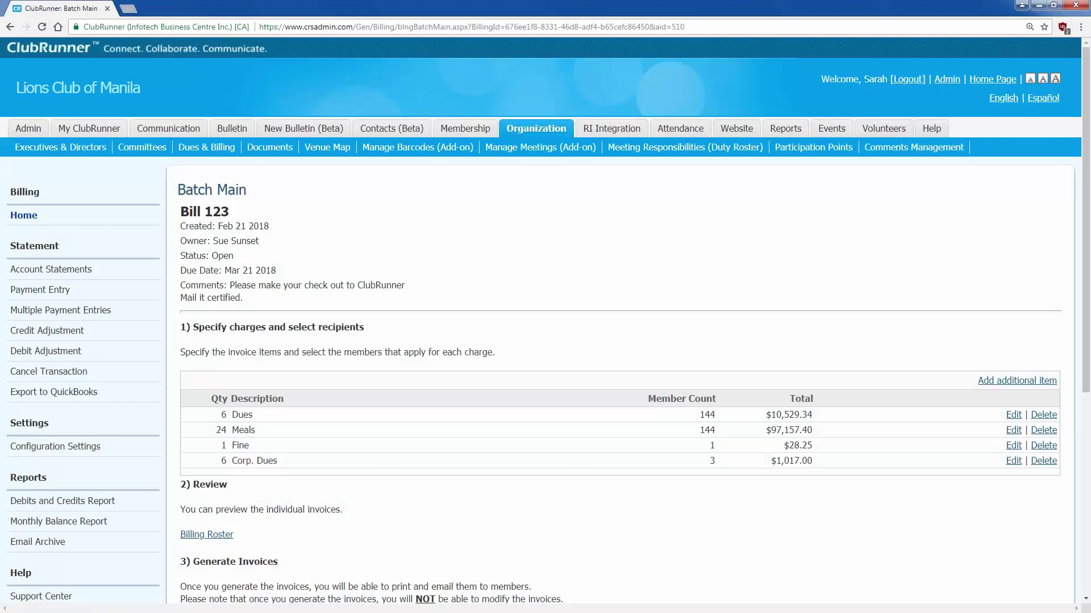
- Generate Bill 123's invoices and confirm the generation
scroll(543, 475, "down", 3)
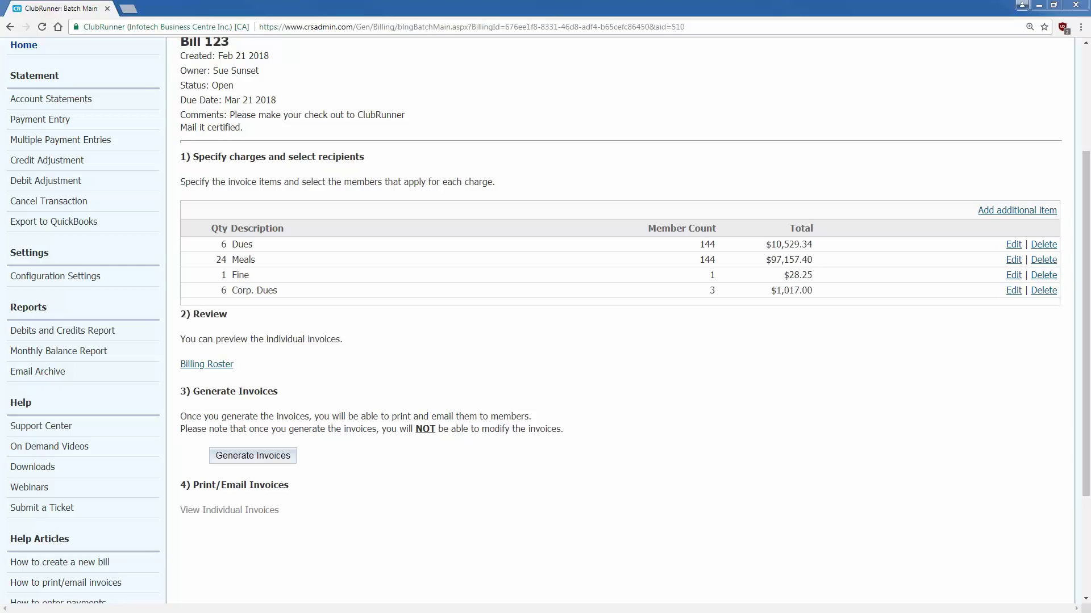
left_click(283, 458)
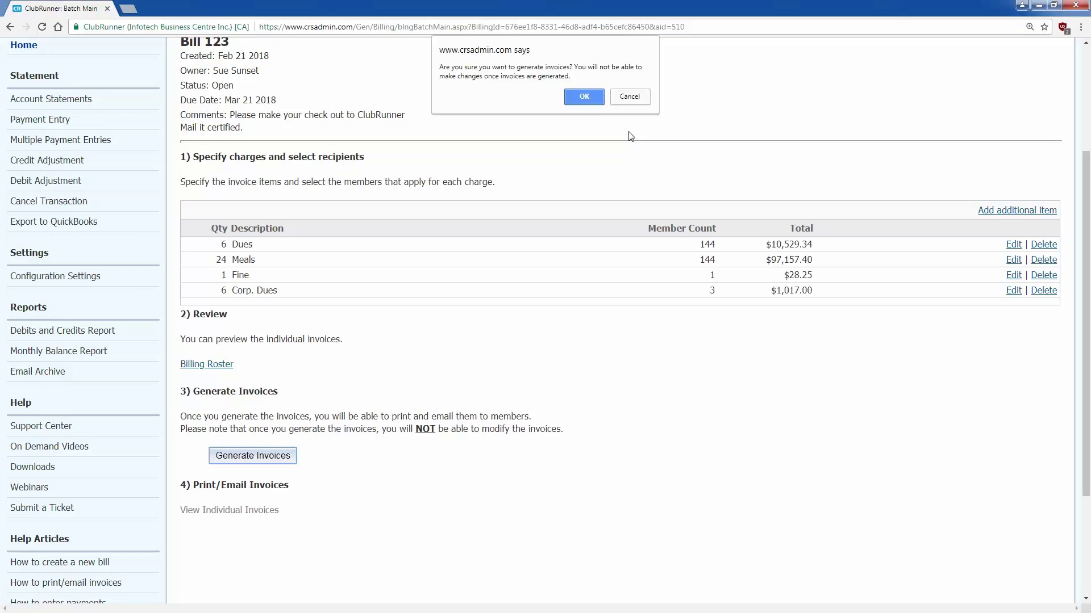
left_click(593, 94)
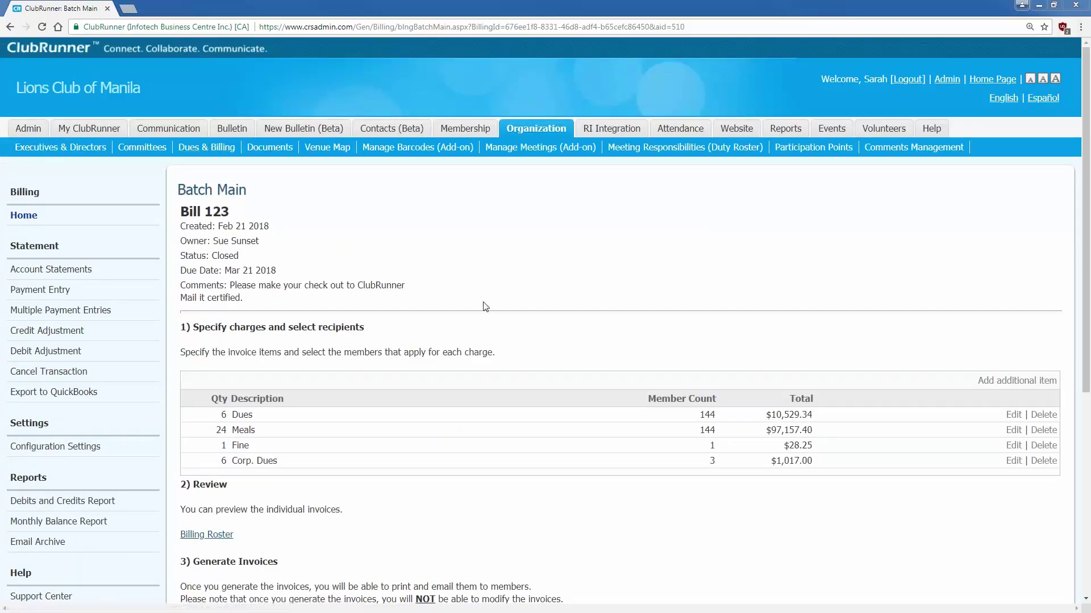
- Check the bill's Closed status and view the individual generated invoices
left_click_drag(239, 256, 180, 256)
left_click(308, 275)
scroll(337, 280, "down", 5)
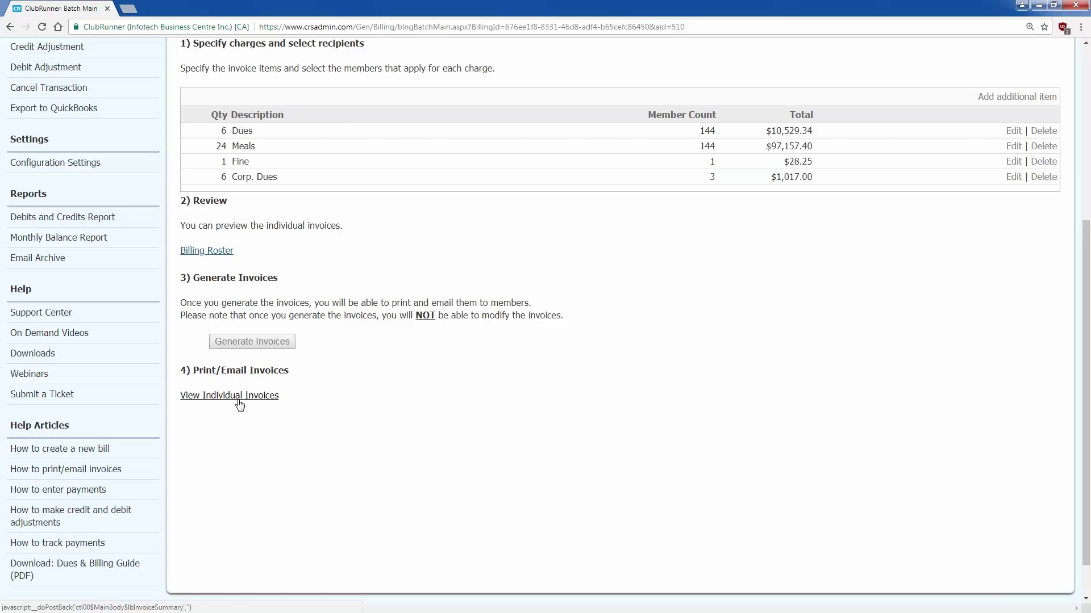
left_click(240, 404)
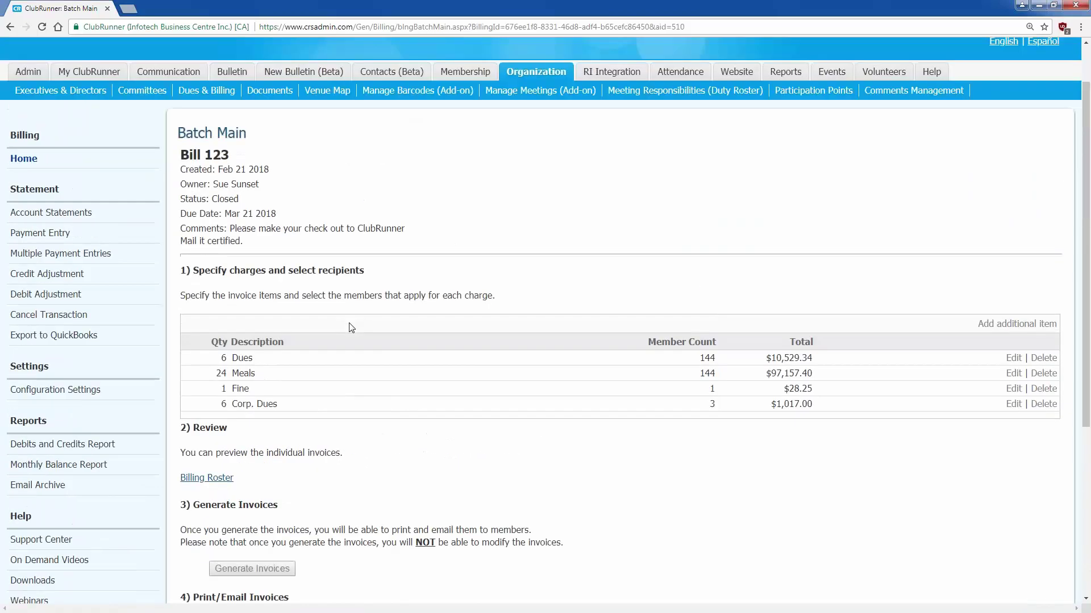
scroll(352, 328, "up", 1)
mouse_move(96, 131)
left_click(494, 150)
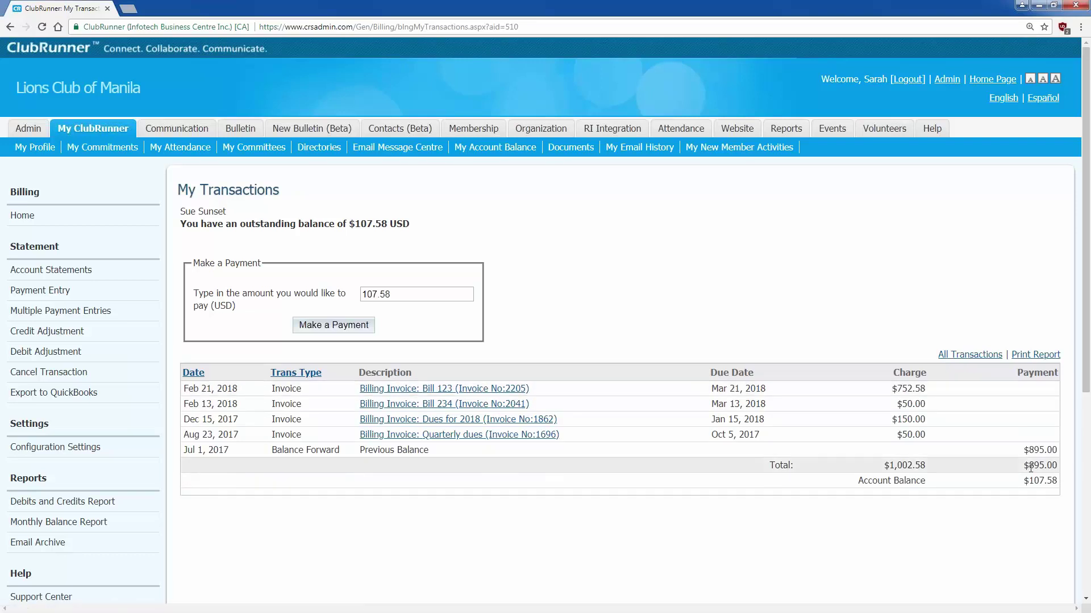
left_click_drag(1022, 480, 1063, 487)
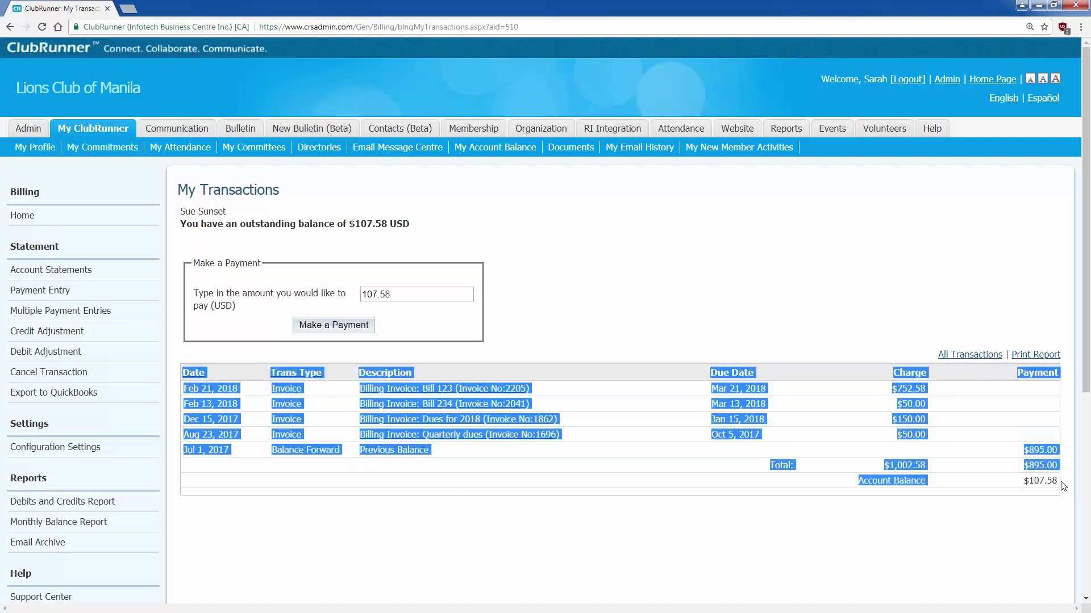
left_click(1061, 484)
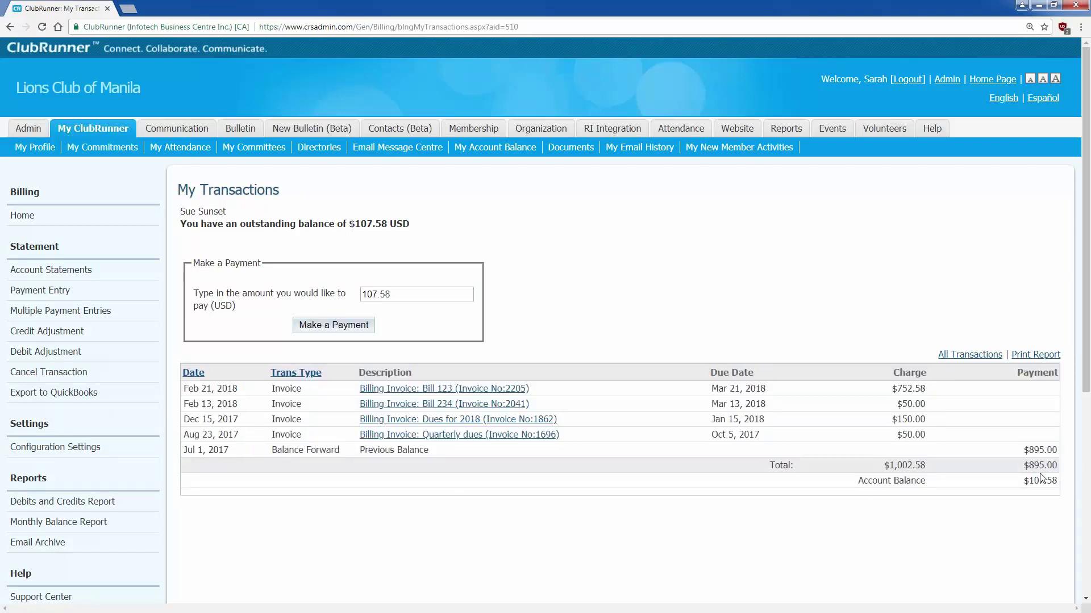
left_click_drag(1057, 481, 1022, 481)
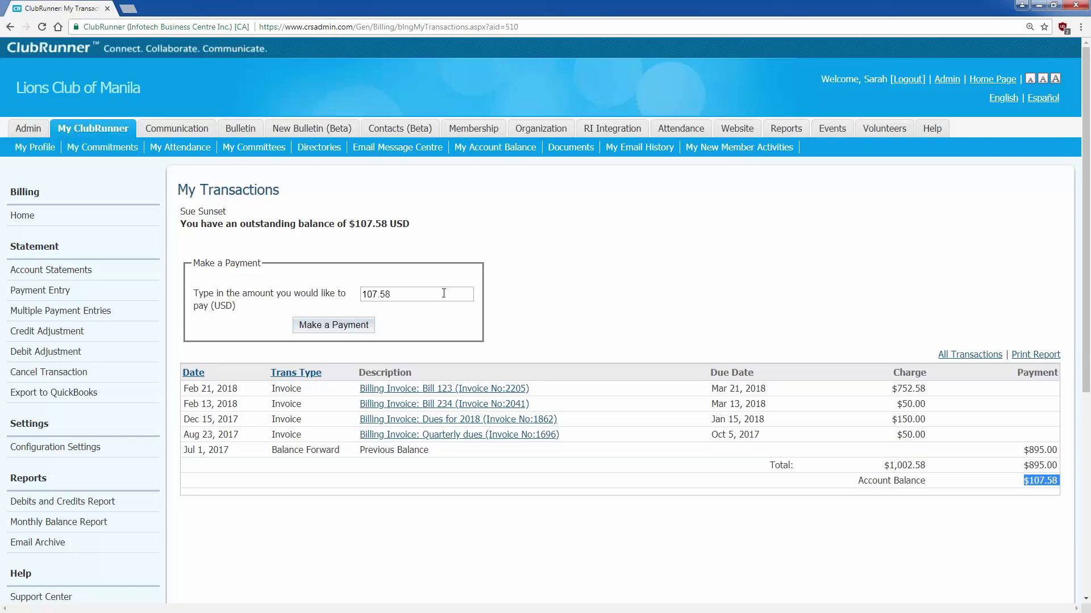
left_click(9, 28)
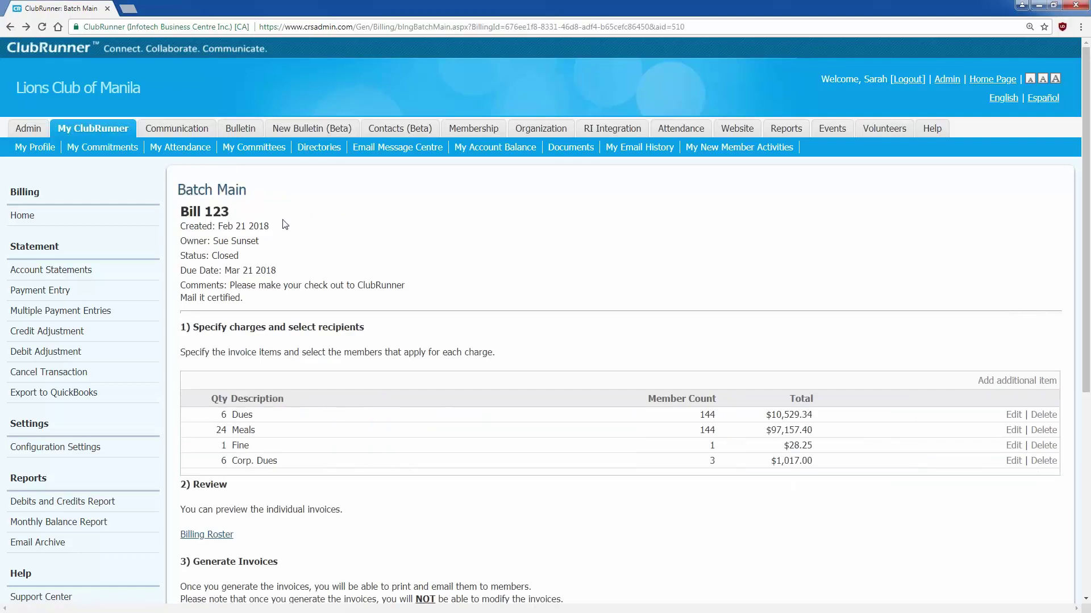
- Select all of Bill 123's individual invoices and download them in PDF format
scroll(284, 225, "down", 4)
left_click(261, 452)
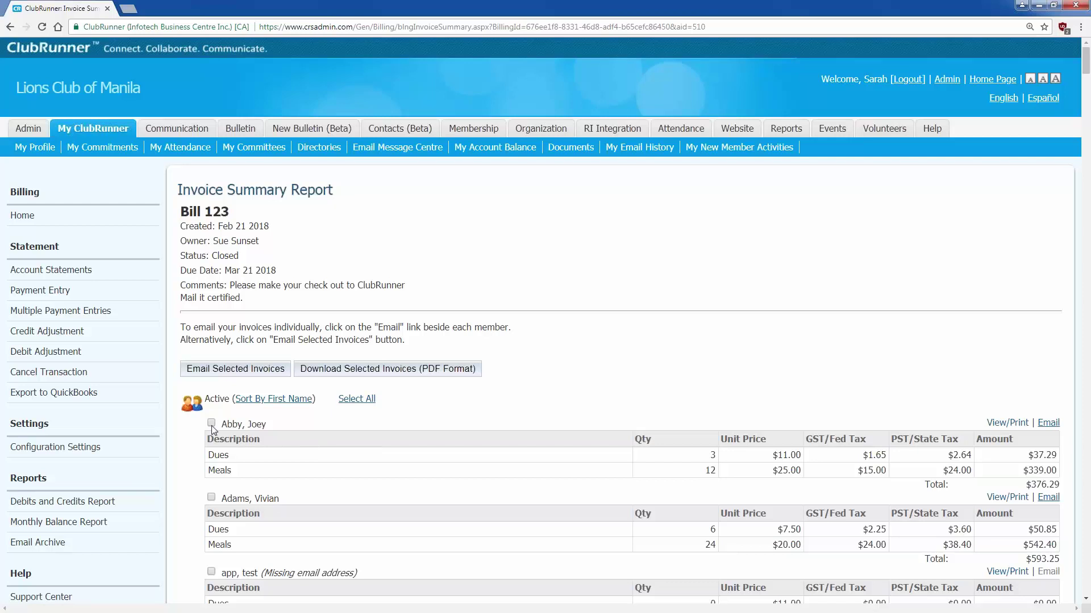
scroll(361, 431, "down", 1)
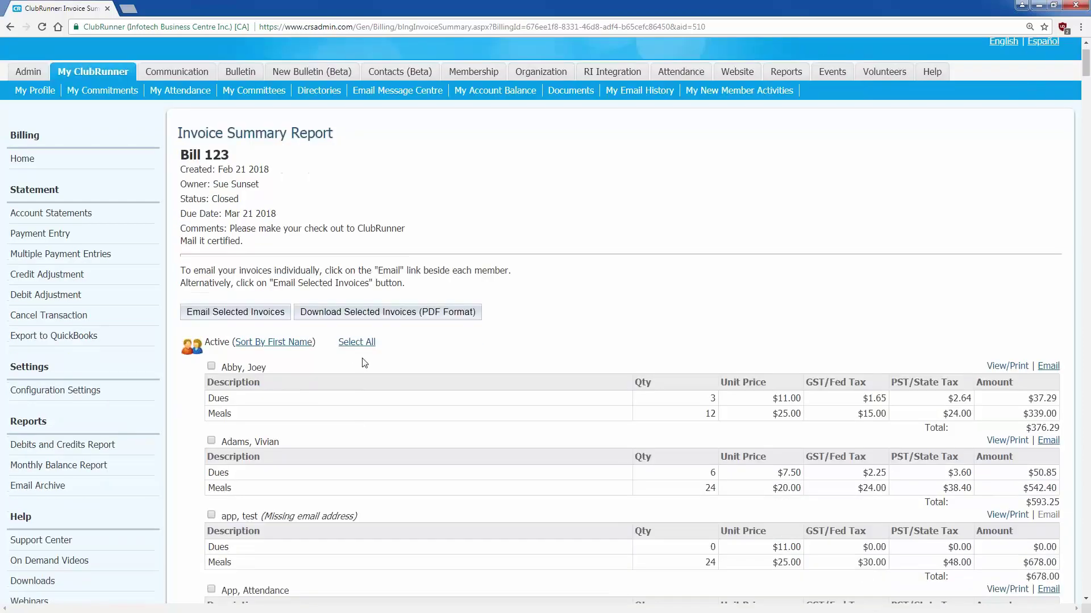
left_click(357, 343)
left_click(368, 313)
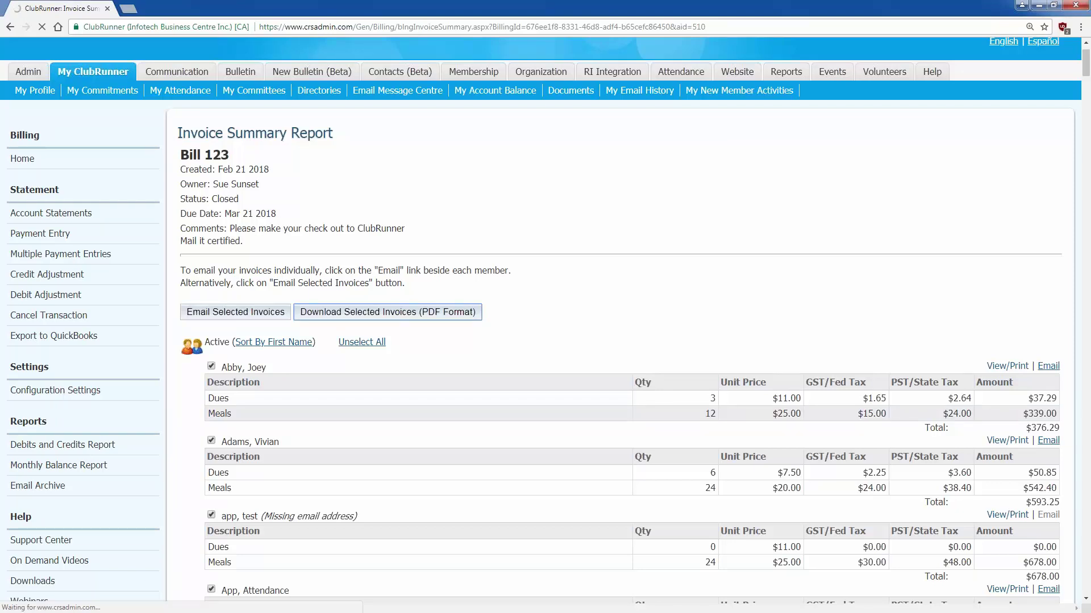
- Open the first member's invoice in a new tab, then return to the Invoice Summary Report
left_click(1005, 366)
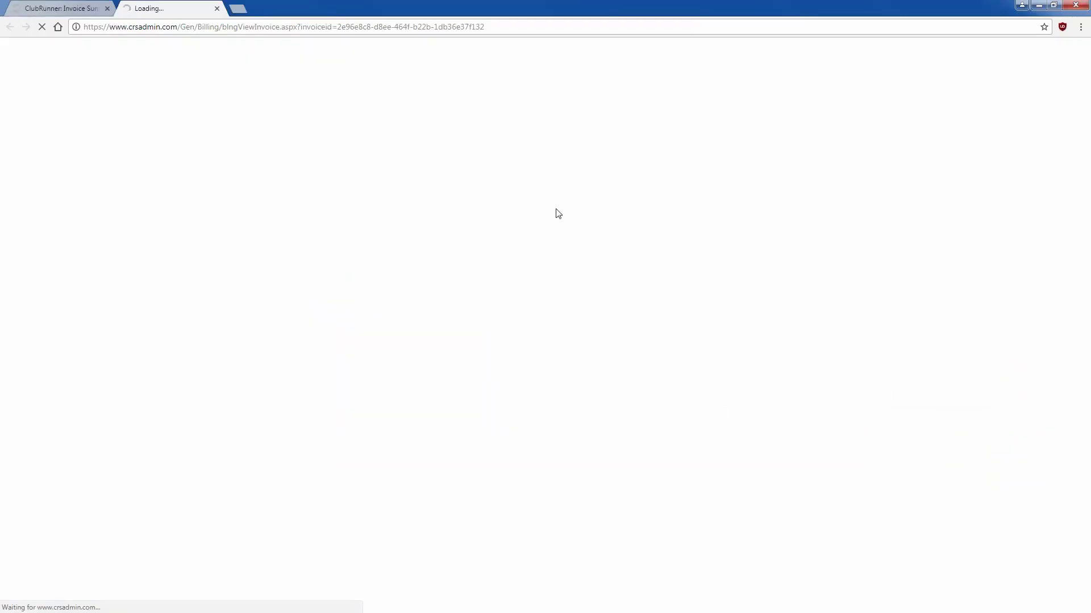
left_click(62, 8)
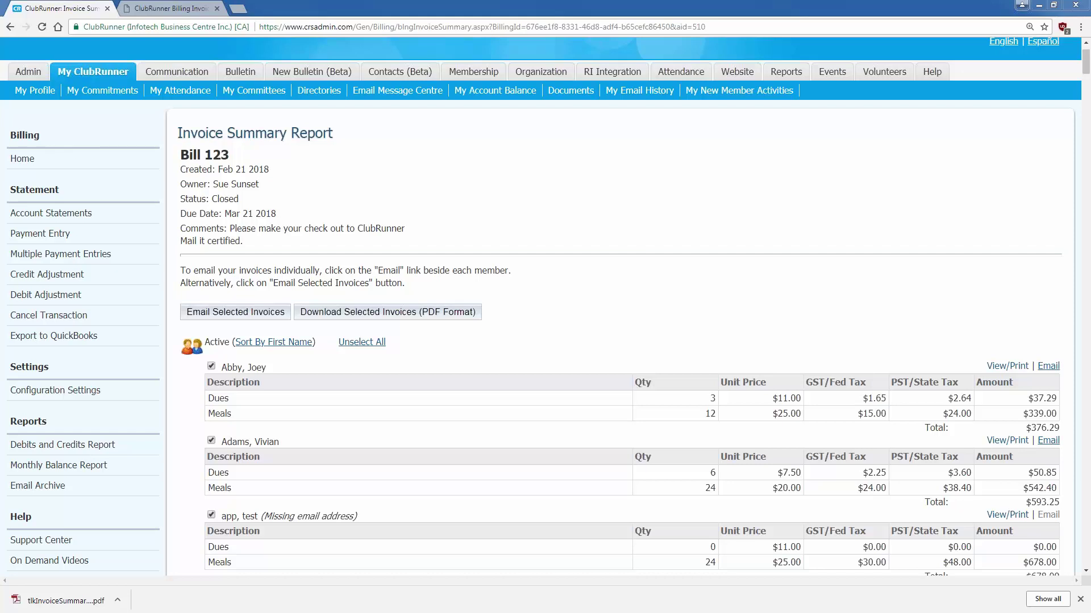
- Open tlkInvoiceSummary (1).pdf, look through the first invoices, and close the PDF
left_click(94, 608)
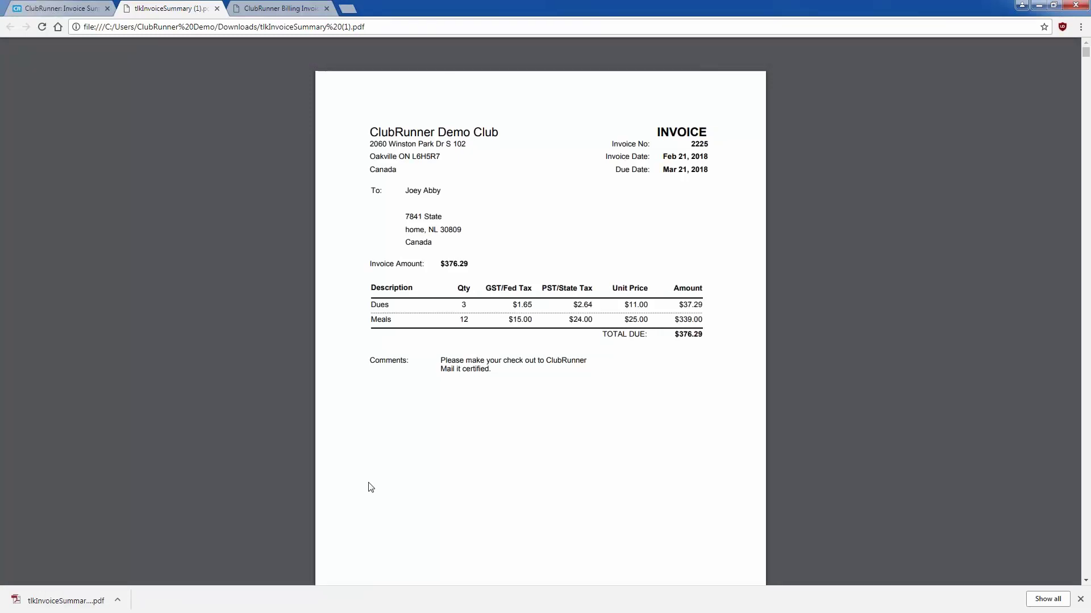
scroll(370, 487, "down", 2)
scroll(370, 488, "down", 6)
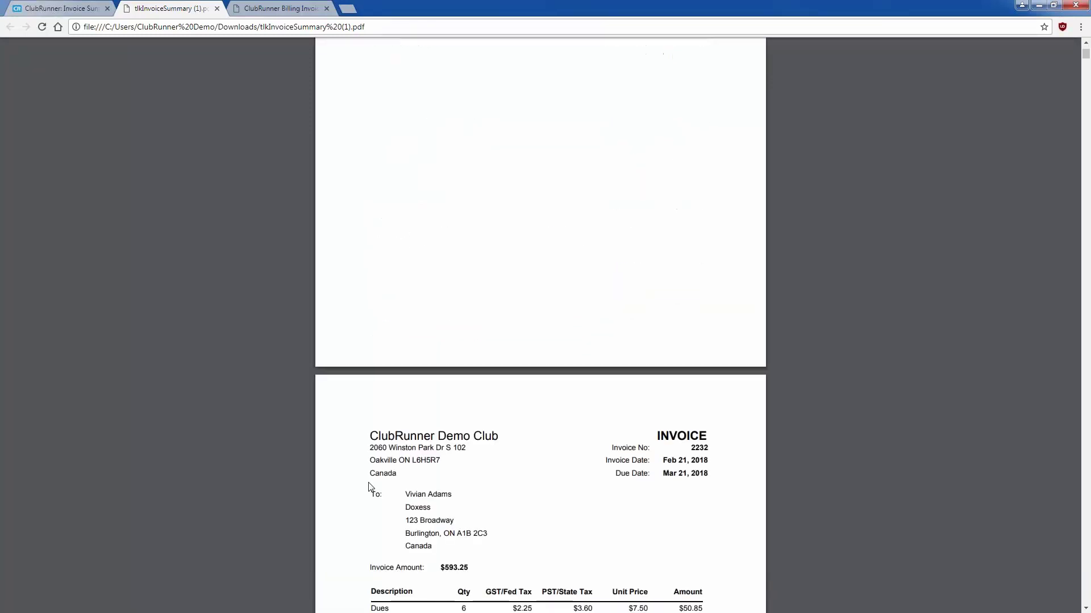
scroll(371, 487, "up", 8)
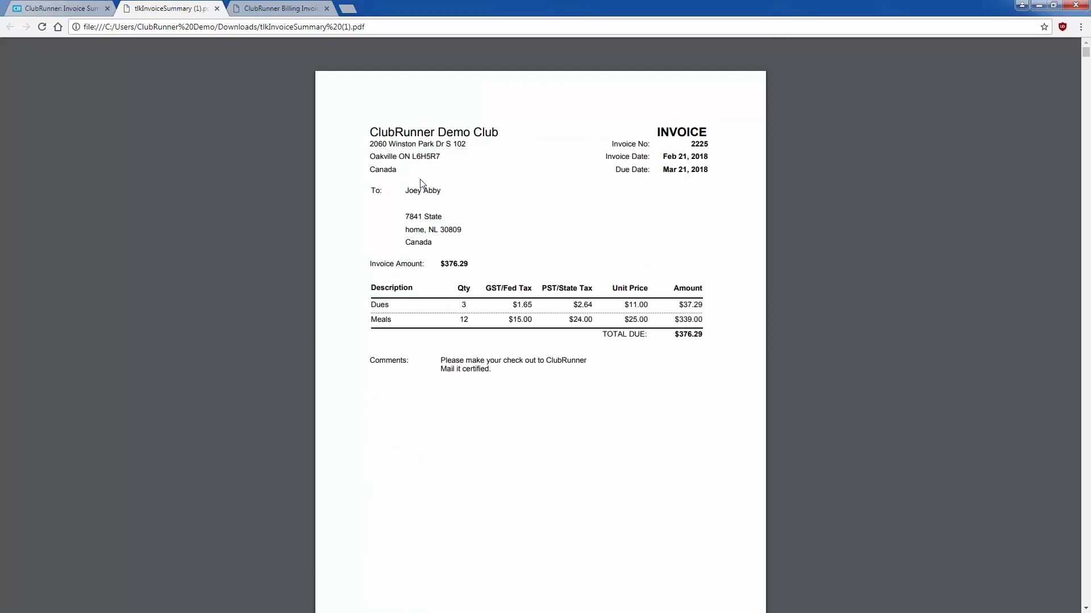
triple_click(428, 196)
left_click(446, 198)
scroll(503, 286, "down", 10)
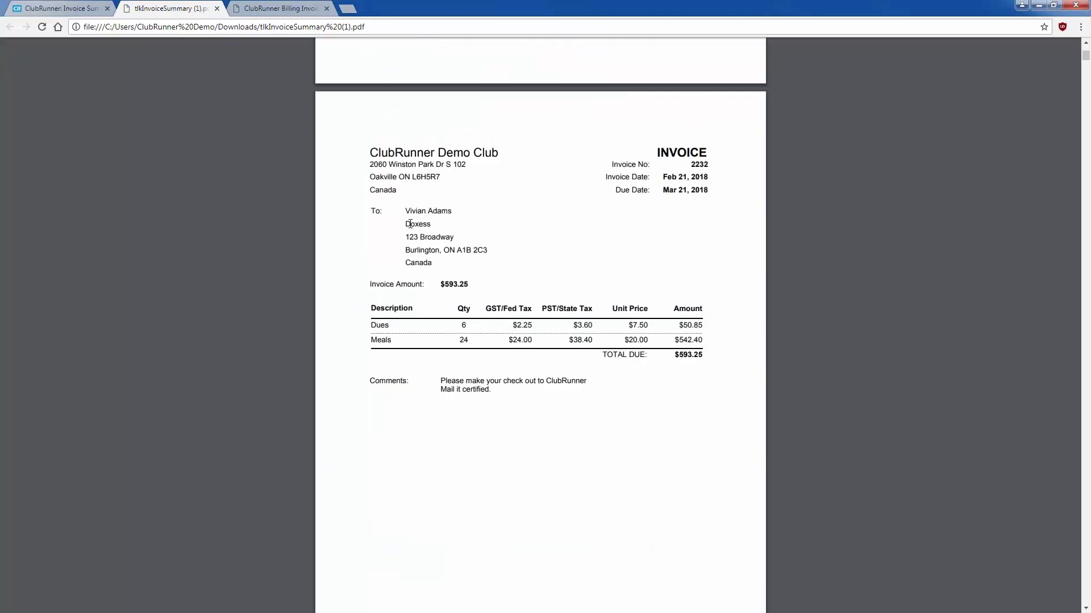
scroll(390, 263, "down", 10)
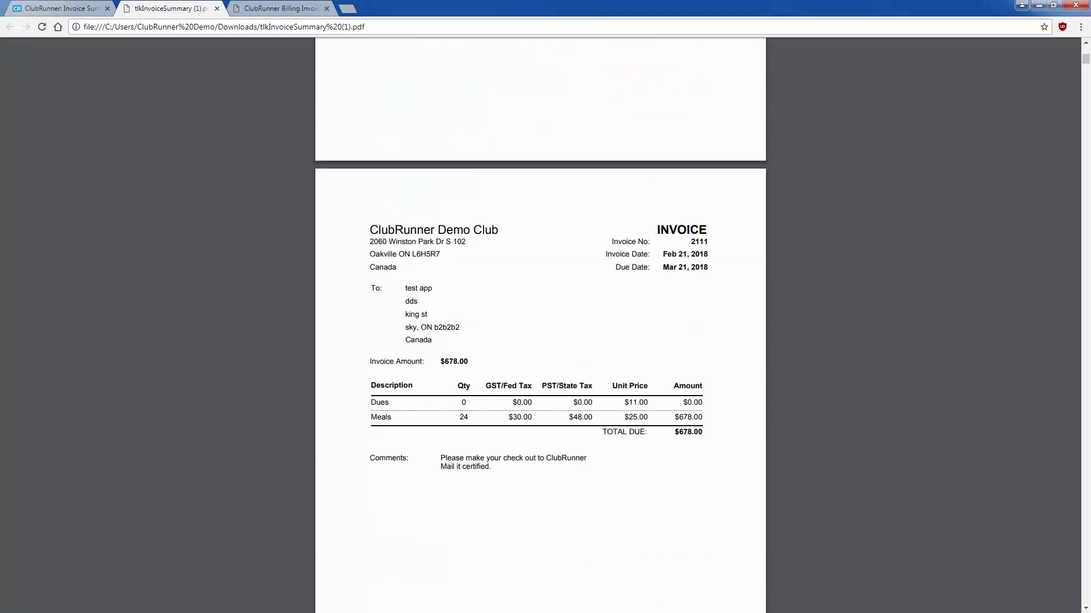
scroll(540, 324, "up", 10)
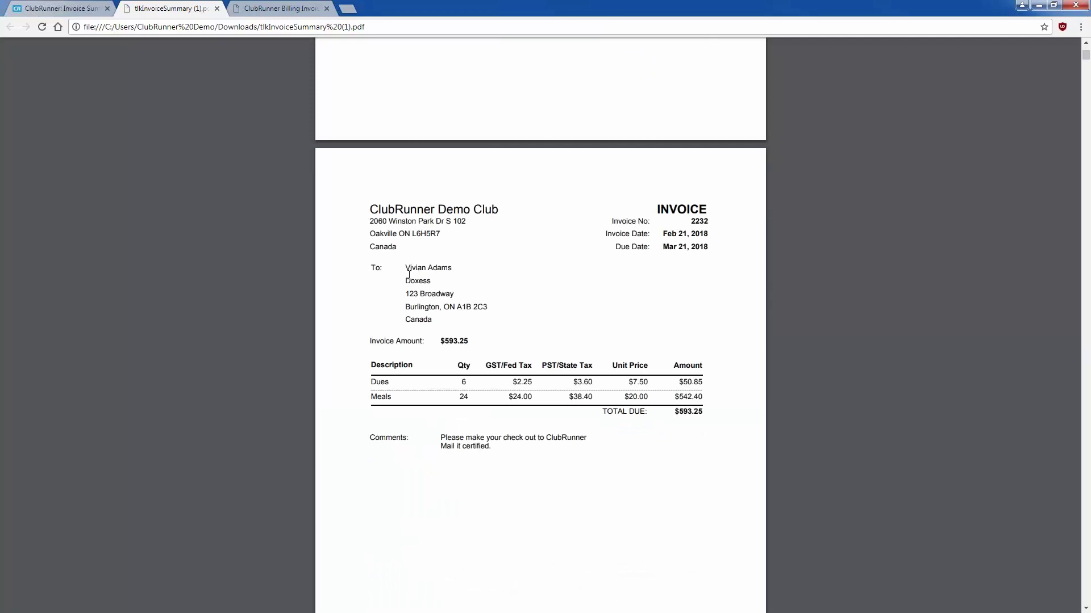
double_click(430, 281)
left_click(450, 288)
left_click(216, 7)
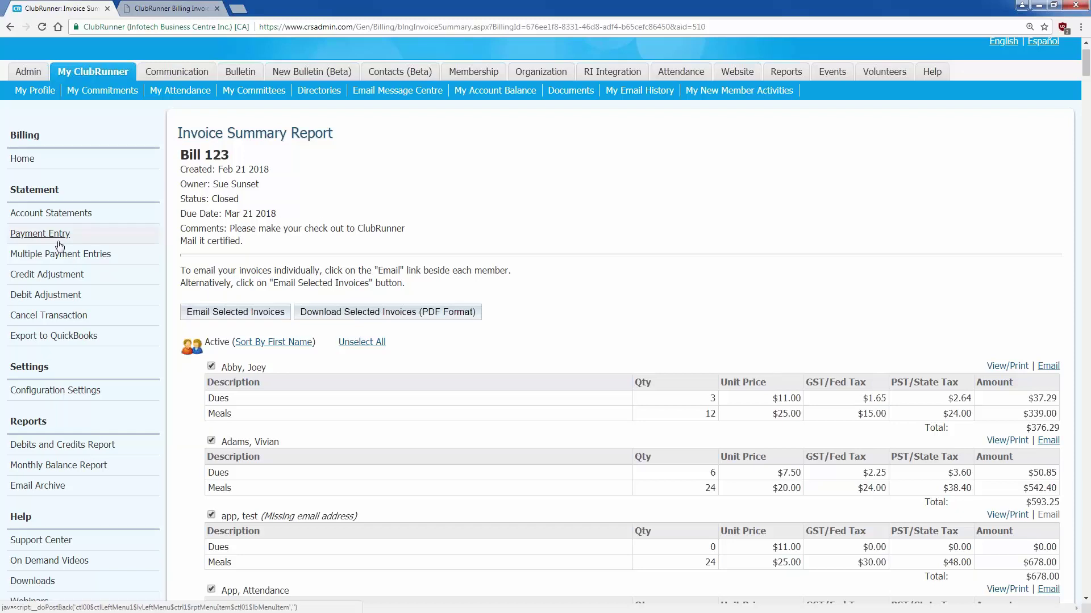
- Open Account Statements and scroll through member balances totalling $233,604.99
left_click(91, 216)
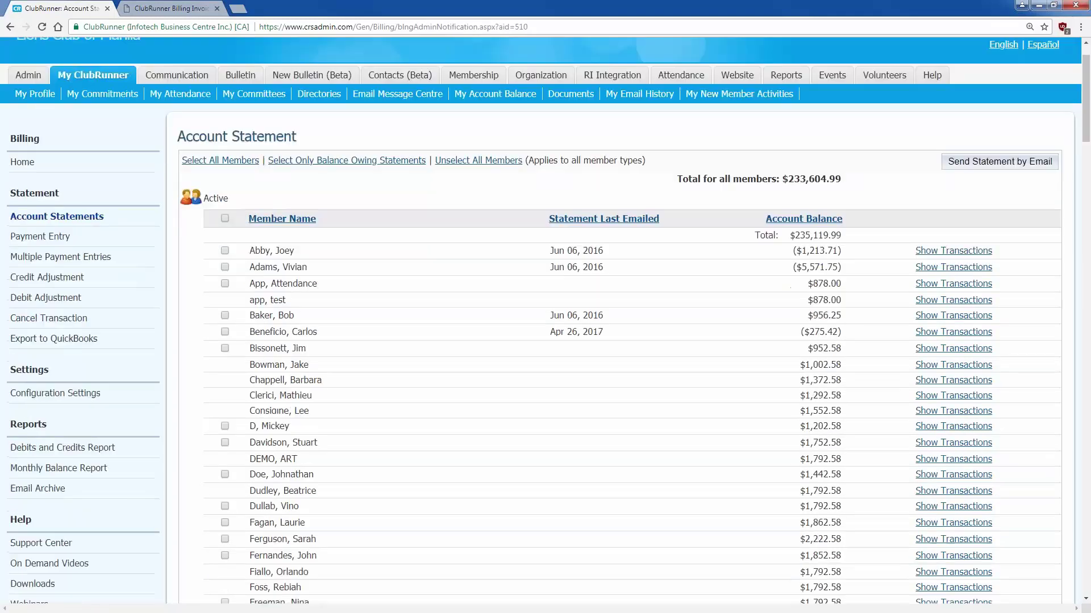
scroll(305, 265, "down", 1)
triple_click(833, 194)
left_click(828, 210)
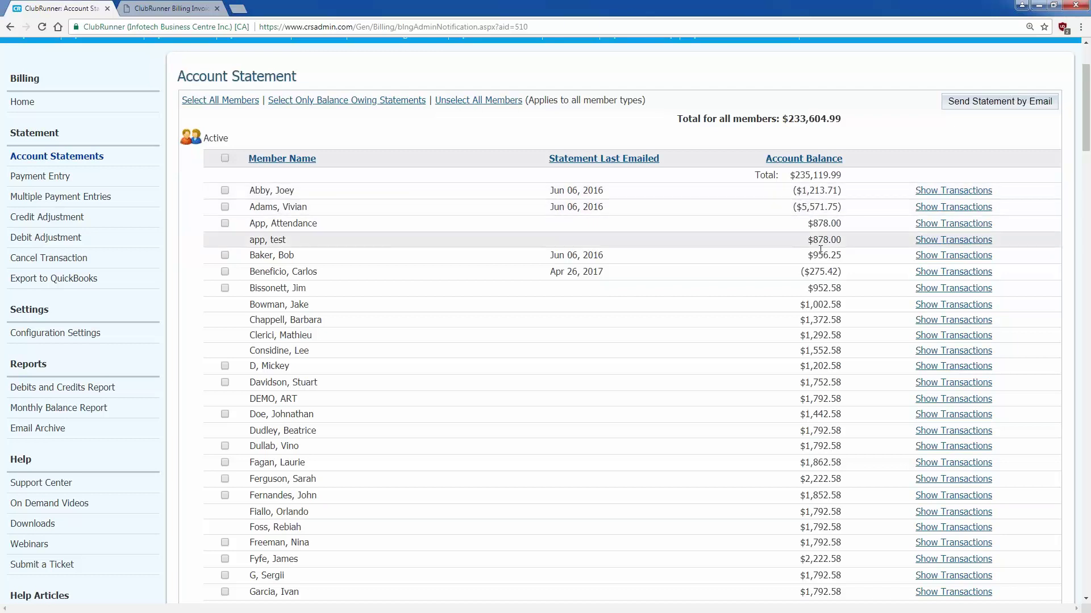
scroll(841, 348, "down", 5)
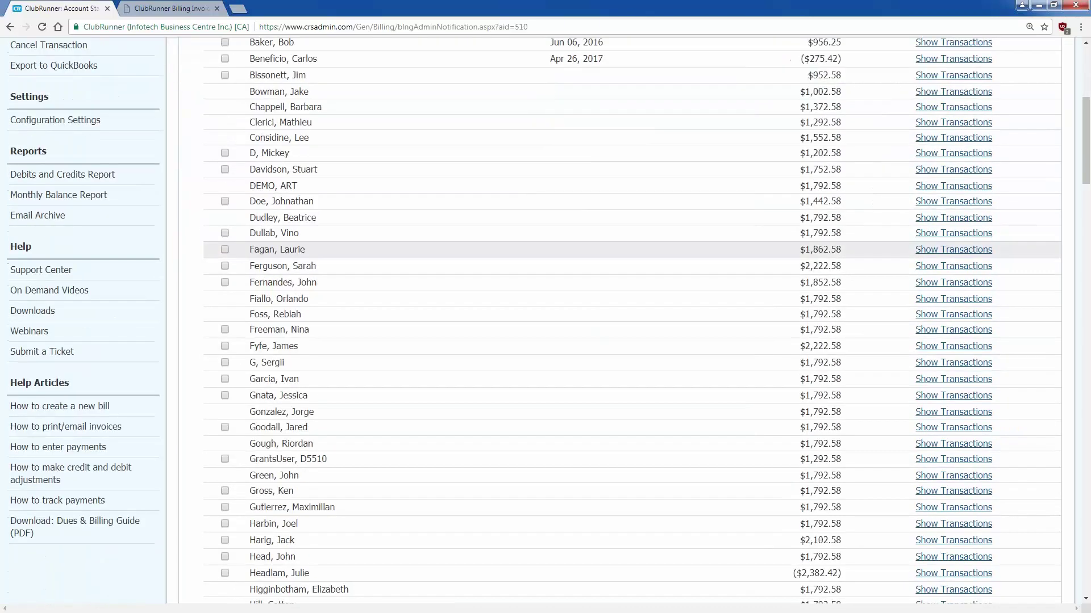
scroll(841, 341, "up", 7)
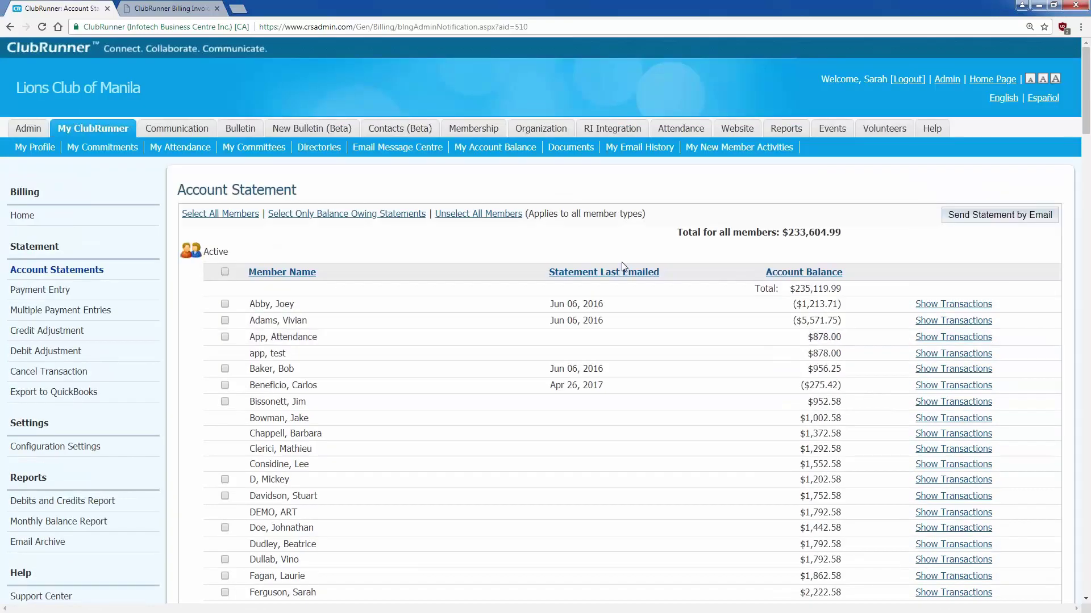
- Post an $850.00 check payment for the chosen member with a check-reference comment, and confirm
left_click(81, 292)
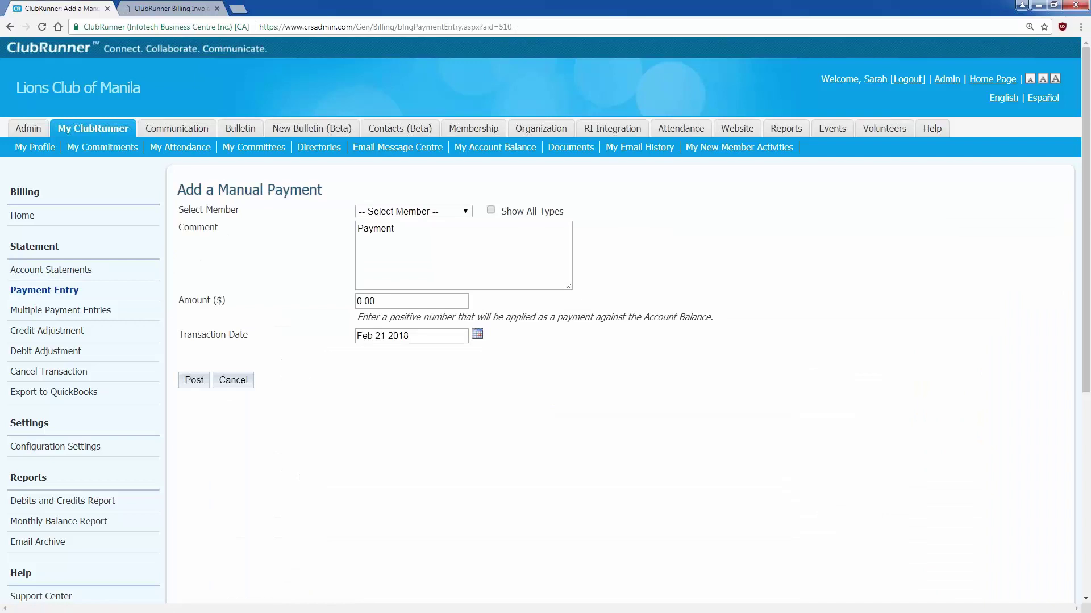
left_click(413, 212)
left_click(421, 256)
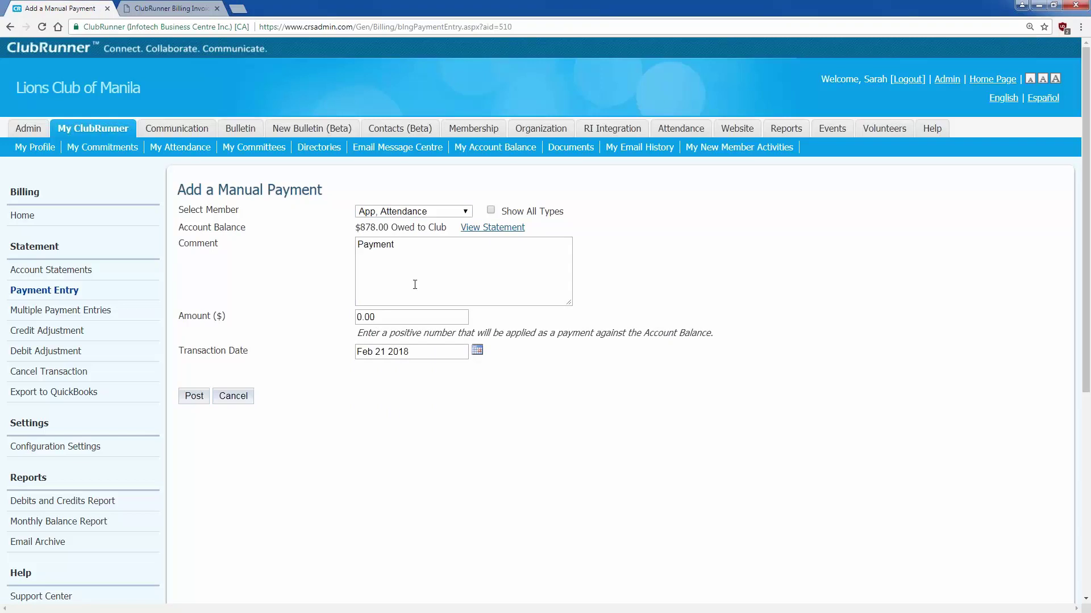
left_click(399, 312)
type("854")
type("0.00")
left_click(448, 254)
type("Payment by ch")
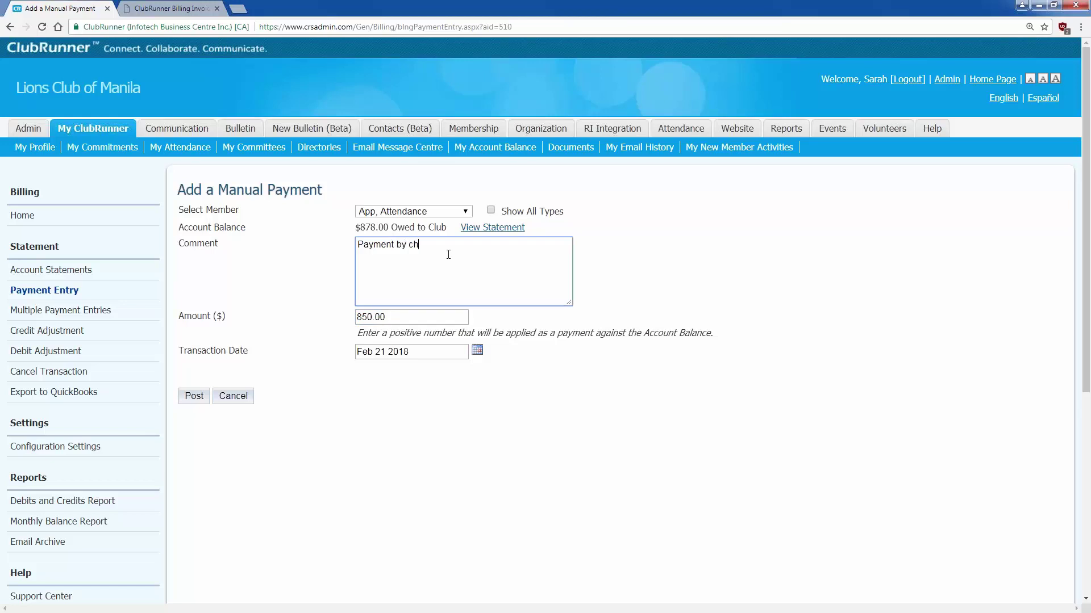
type("eck, 850 dollars, ref number 000235")
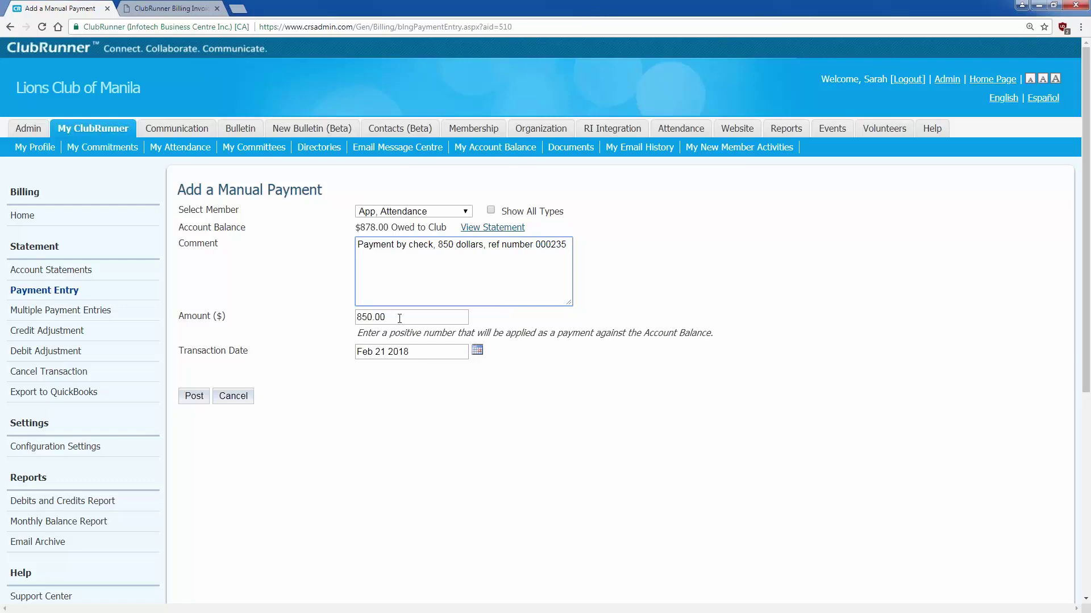
left_click(188, 398)
left_click(585, 86)
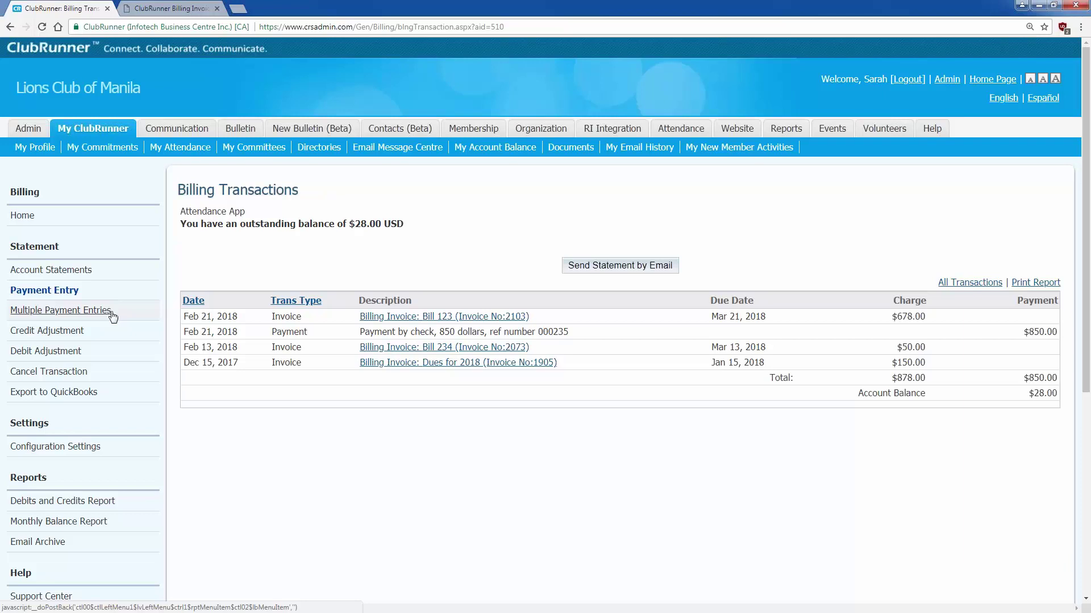
- Open Multiple Payment Entries to list every active member's balance for payment entry
left_click(113, 316)
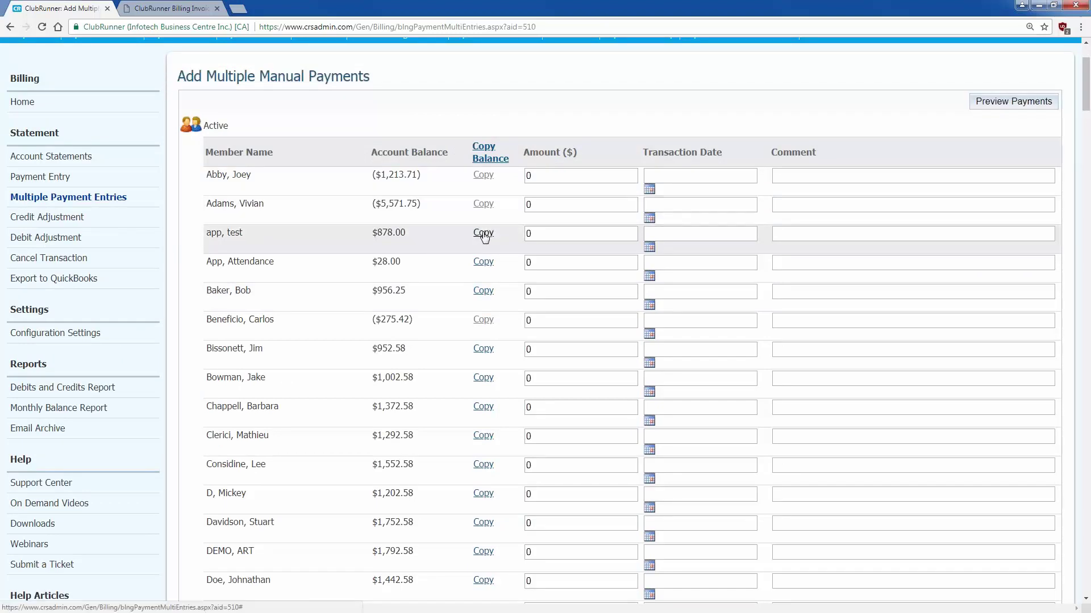
- Enter app, test's full 878.00 balance as a payment with comment 'Check Number 123'
left_click(484, 238)
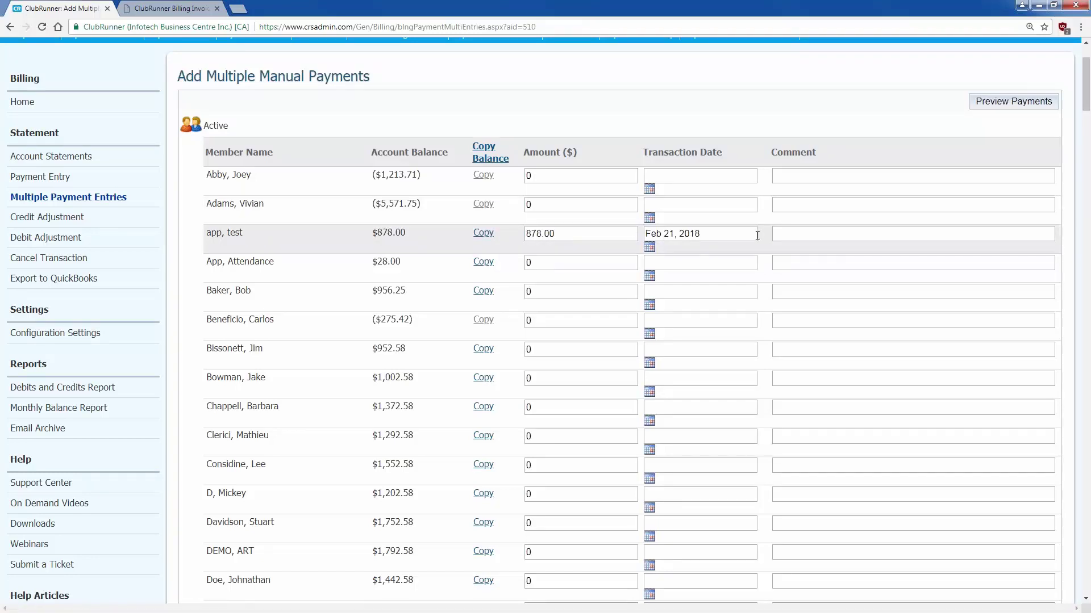
key("Tab")
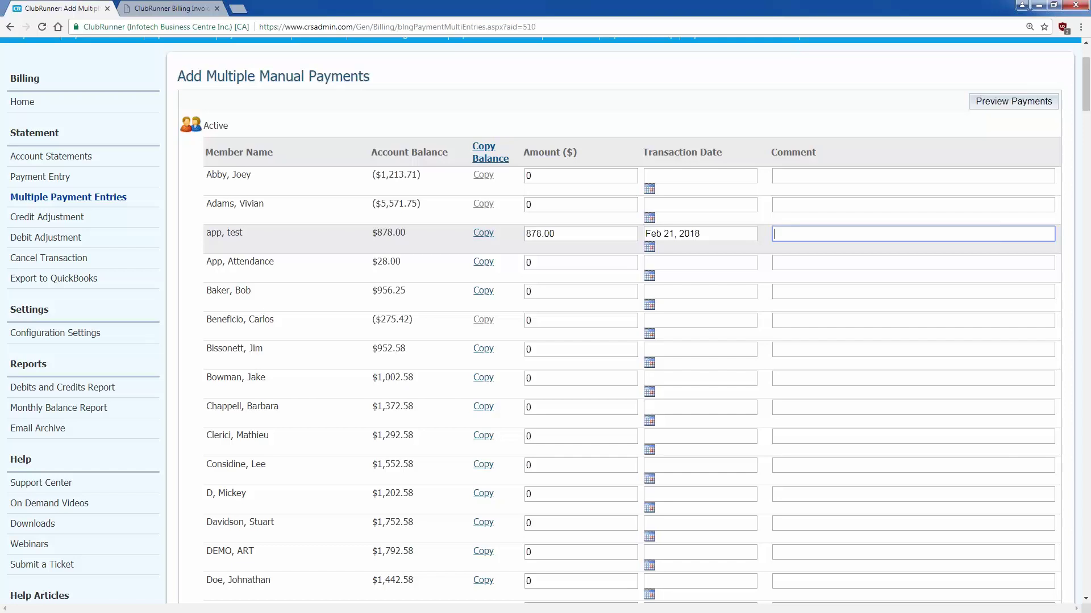
type("Check Number 123")
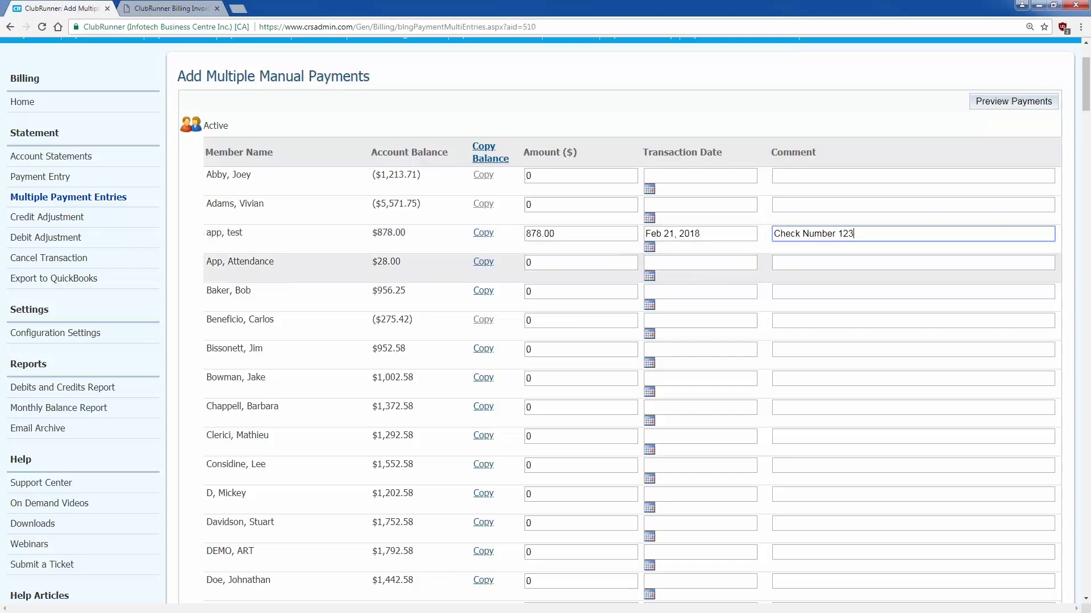
- Copy then undo all balances, and pay App, Attendance's 28.00, commented 'Paid in cash at last meeting'
left_click(491, 158)
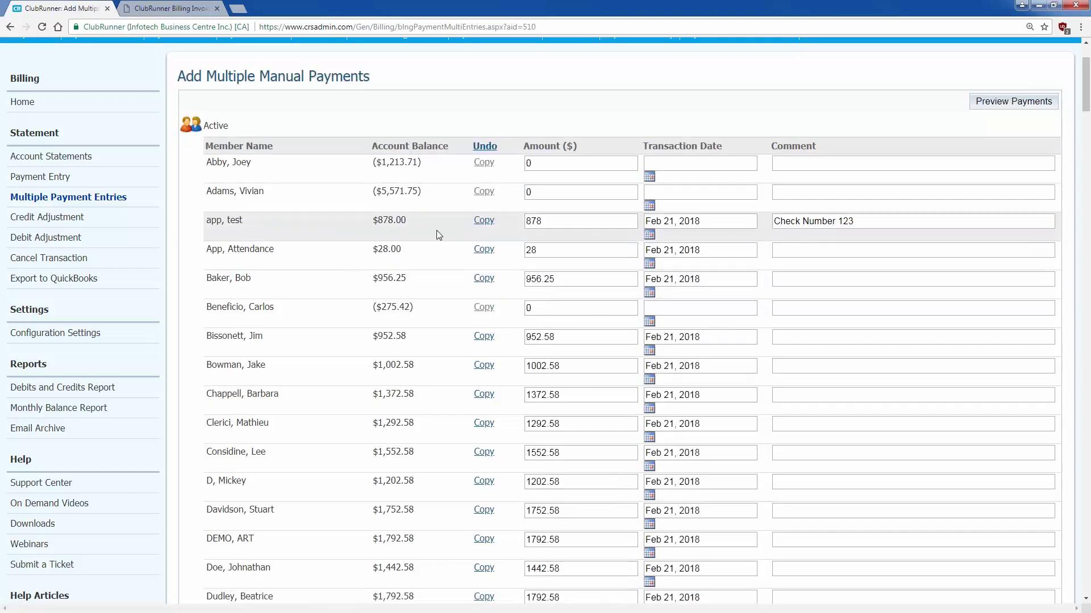
scroll(436, 230, "down", 5)
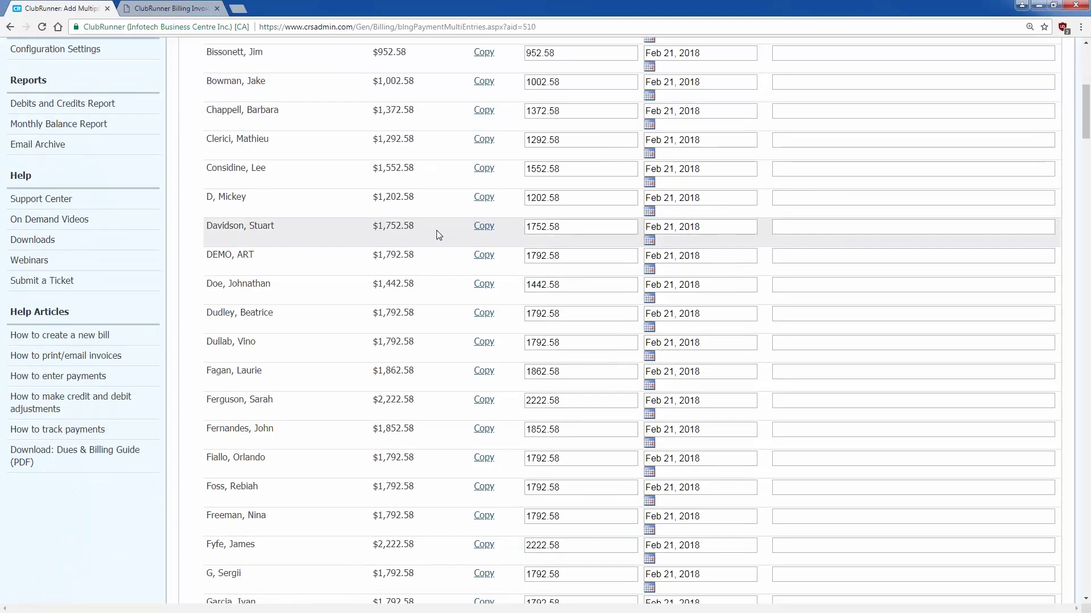
scroll(437, 233, "up", 6)
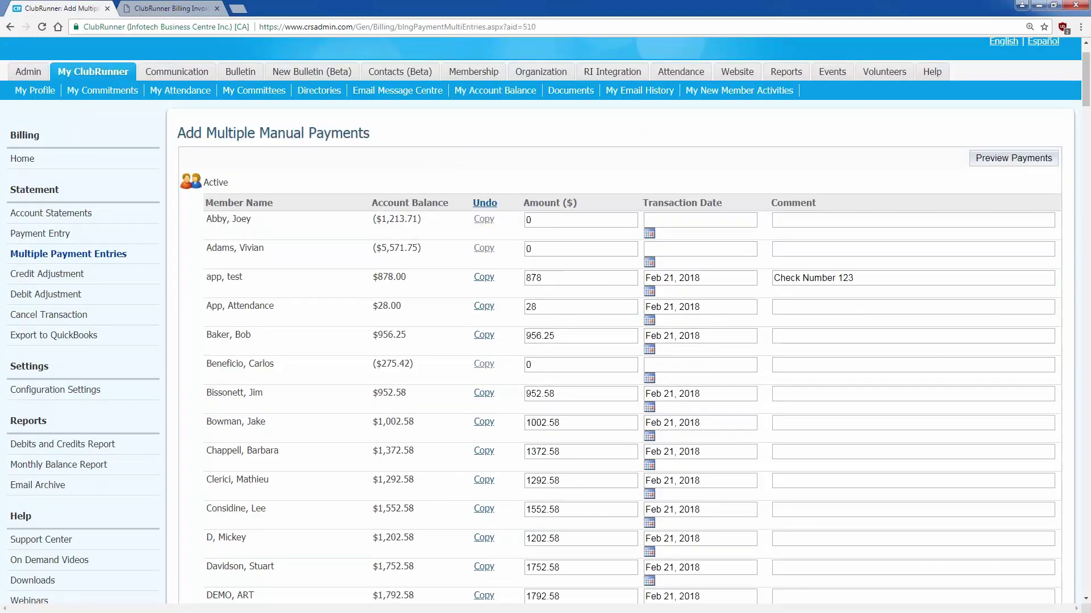
left_click(485, 202)
left_click(483, 290)
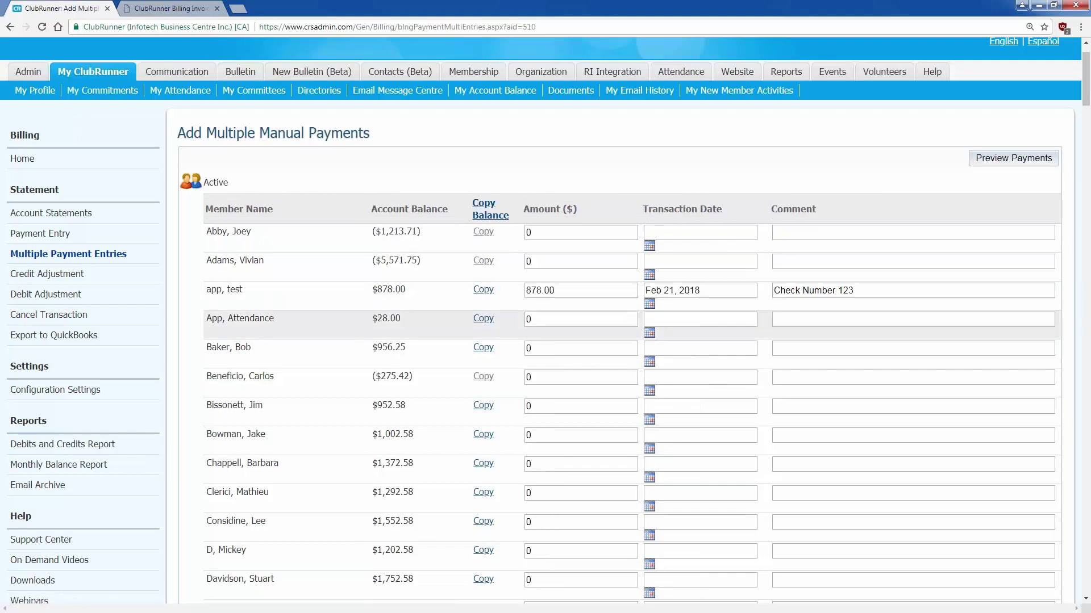
left_click(484, 318)
left_click(789, 323)
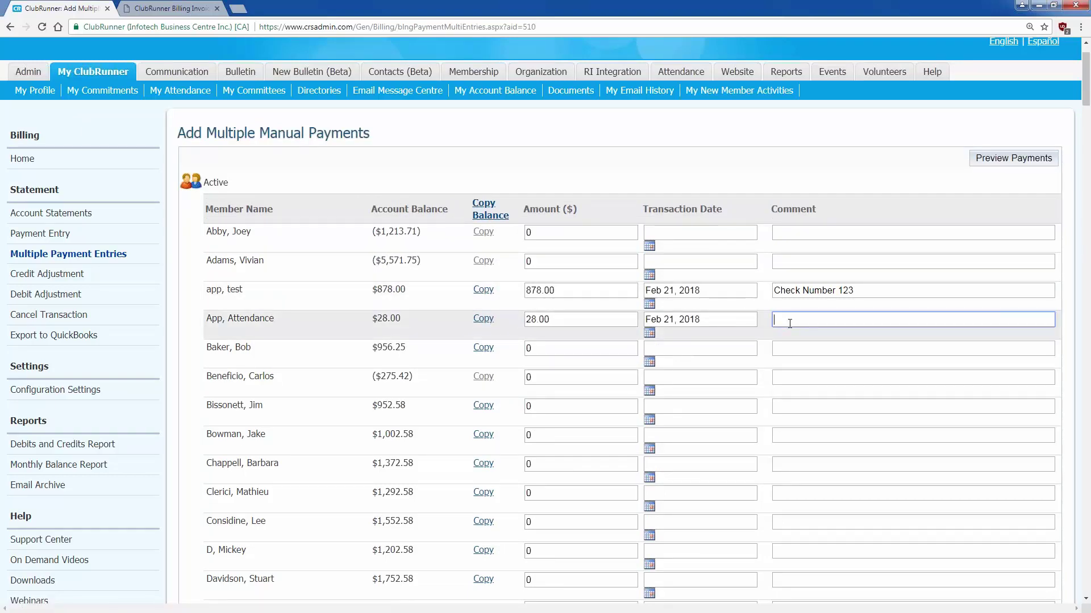
type("Paid in cash at last meeting")
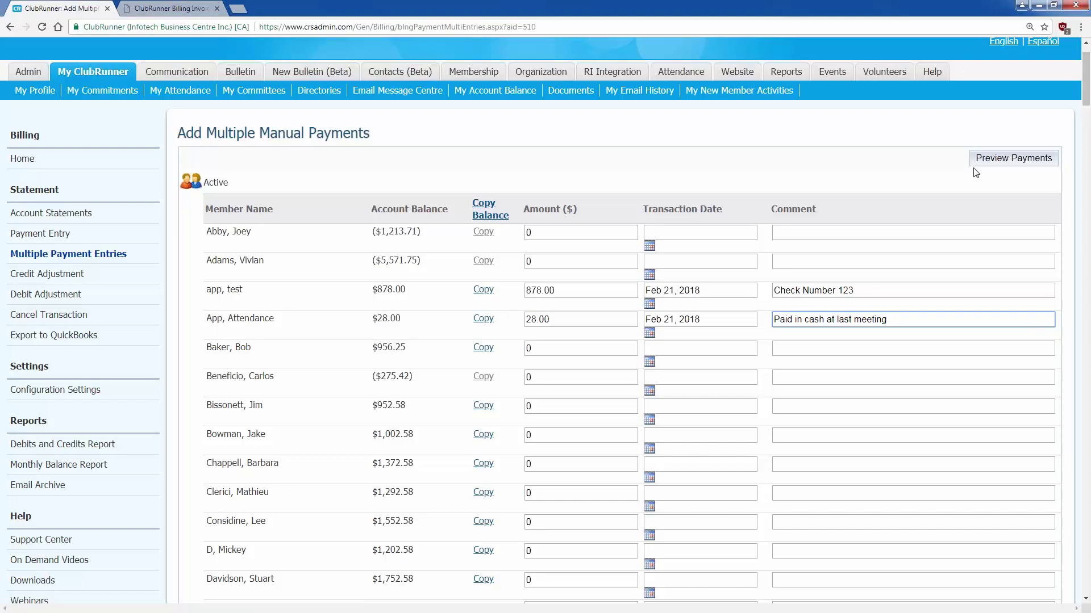
- Preview the 878.00 and 28.00 payments, then submit and confirm them
left_click(1003, 166)
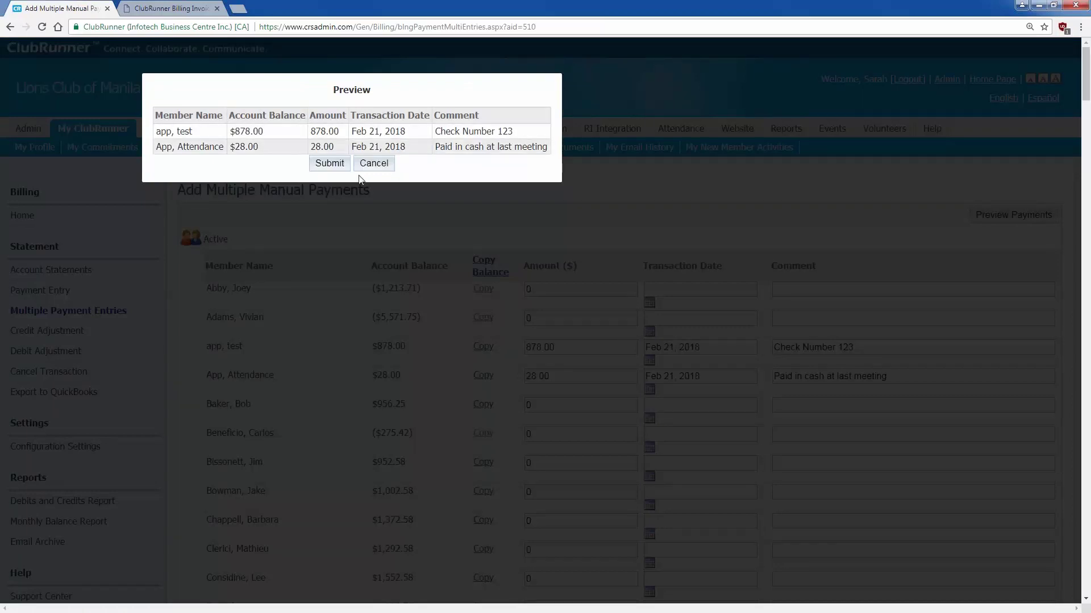
left_click(329, 164)
left_click(584, 80)
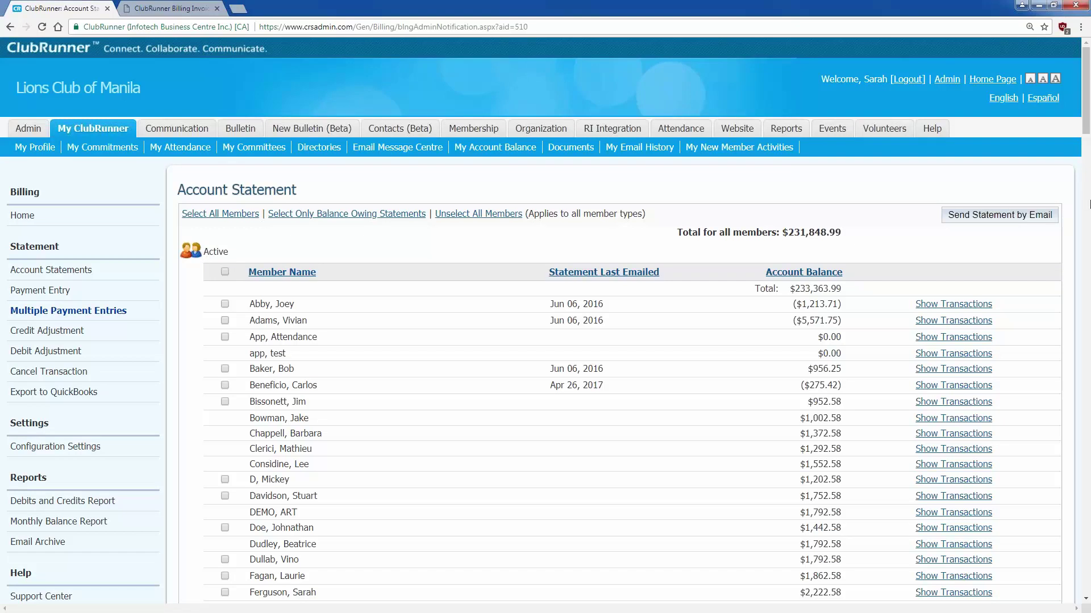
- Show the member's transactions for all years and copy the ($5,571.75) account balance
left_click(945, 322)
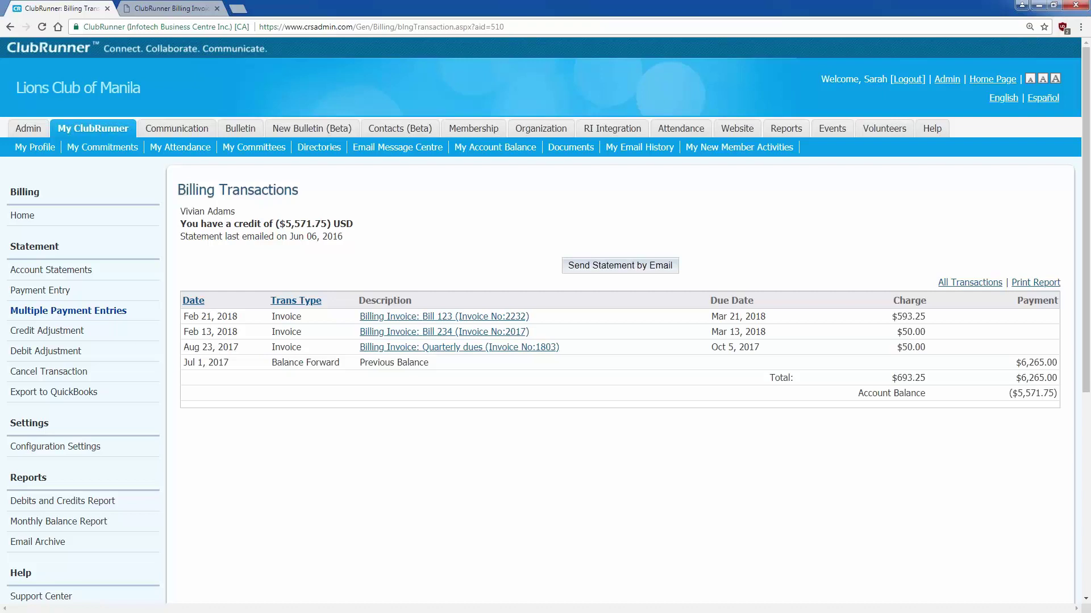
left_click(991, 282)
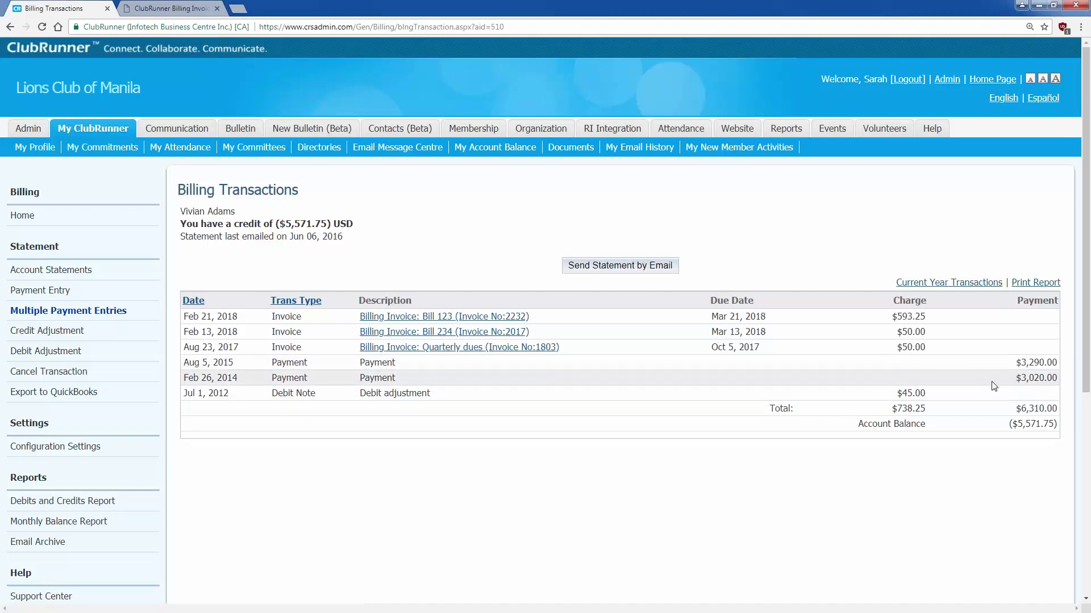
left_click_drag(1055, 424, 1019, 426)
right_click(1018, 426)
left_click(983, 435)
left_click(939, 433)
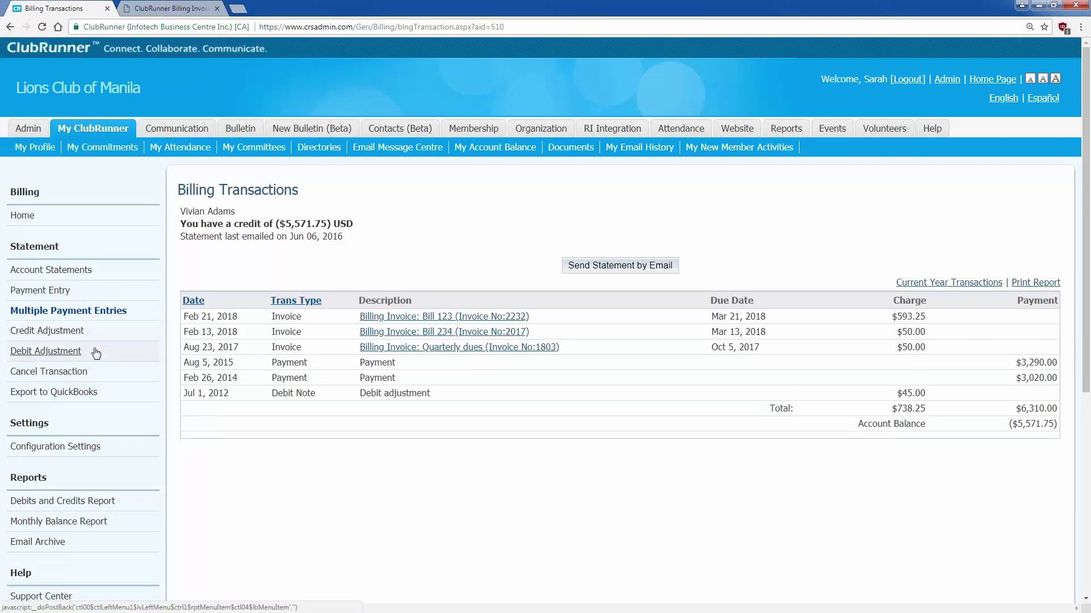
left_click(89, 375)
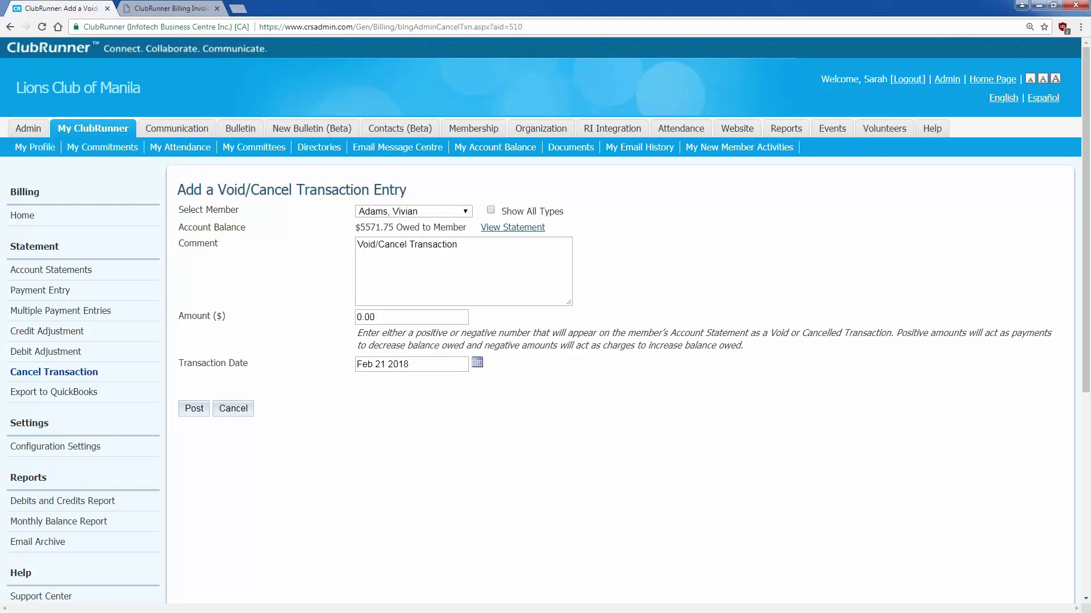
- Switch from the Void/Cancel form to the member's Credit Adjustment form
left_click(77, 336)
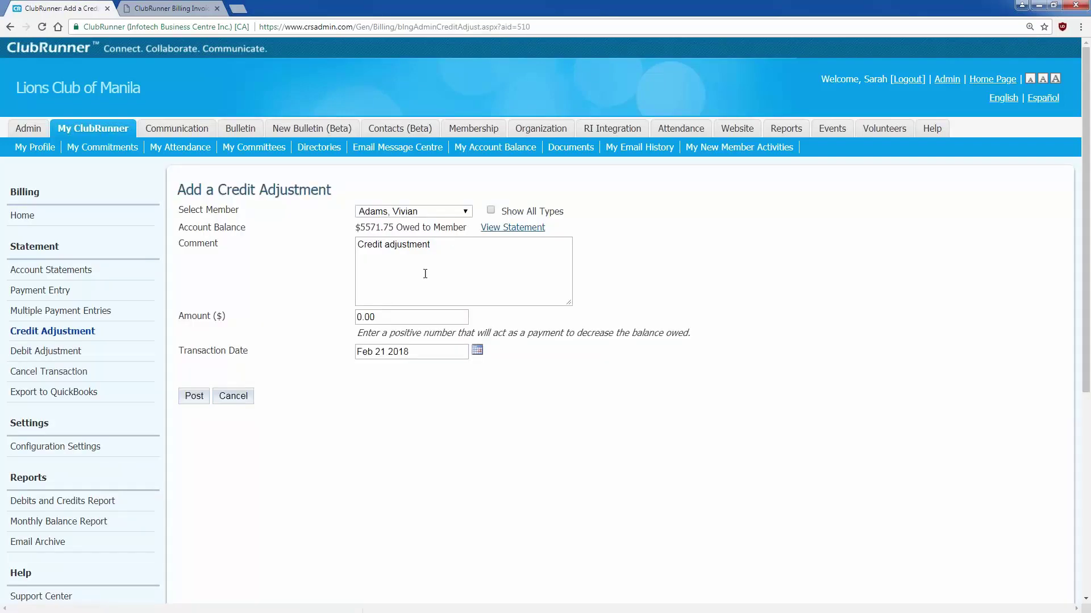
- Fill the credit adjustment with amount 1000 and comment 'Misplaced payment'
left_click(386, 323)
type("1000")
left_click(473, 265)
key("ctrl+shift+Left")
key("ctrl+shift+Left")
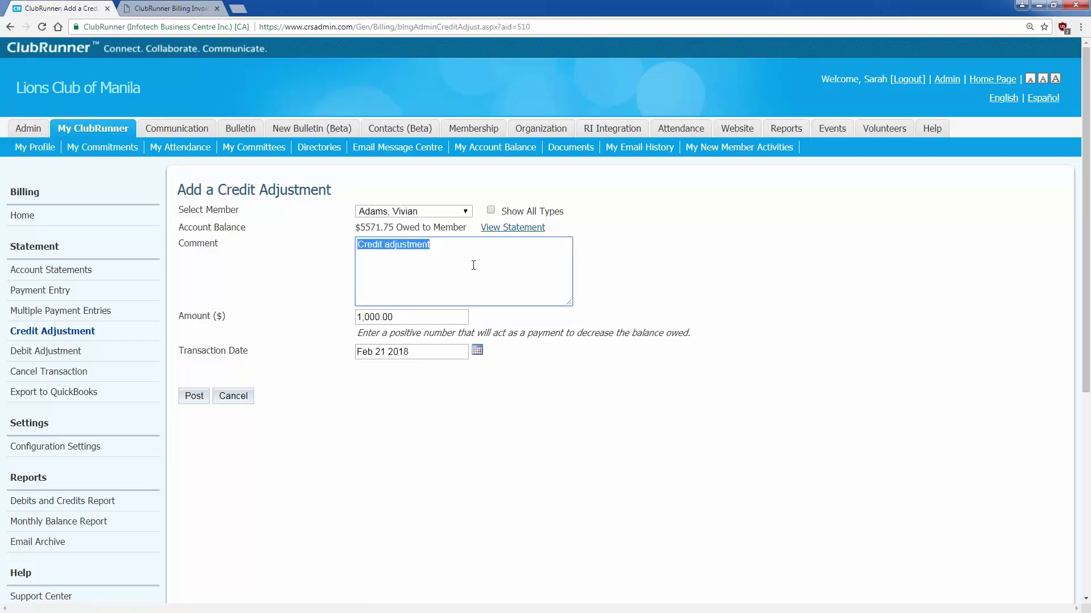
type("Misplaced ")
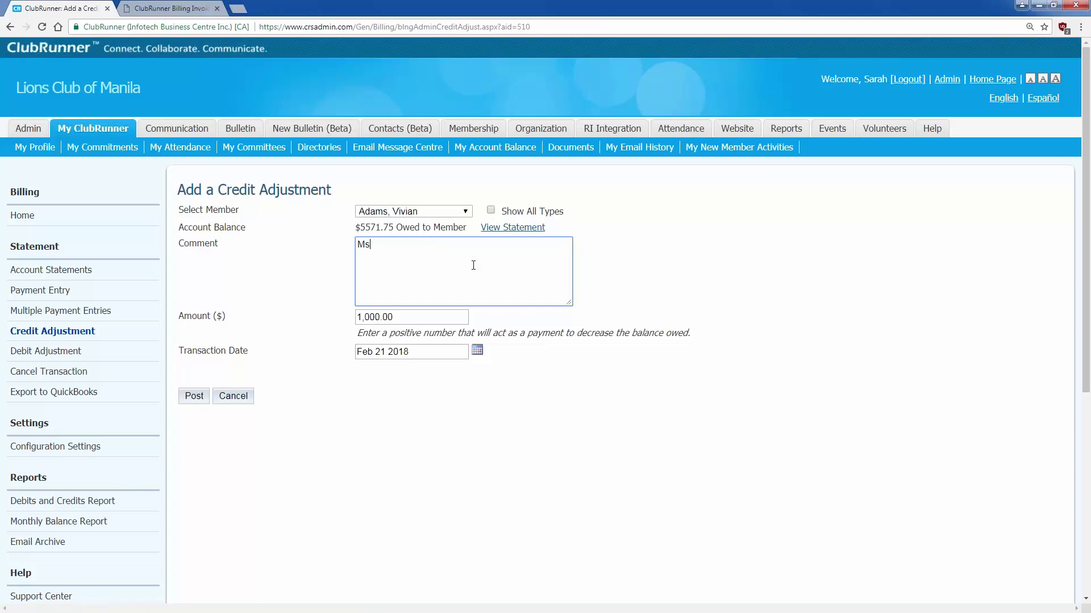
type("payment")
- Post and confirm the credit, then enter 1000 on the Debit Adjustment form
left_click(192, 396)
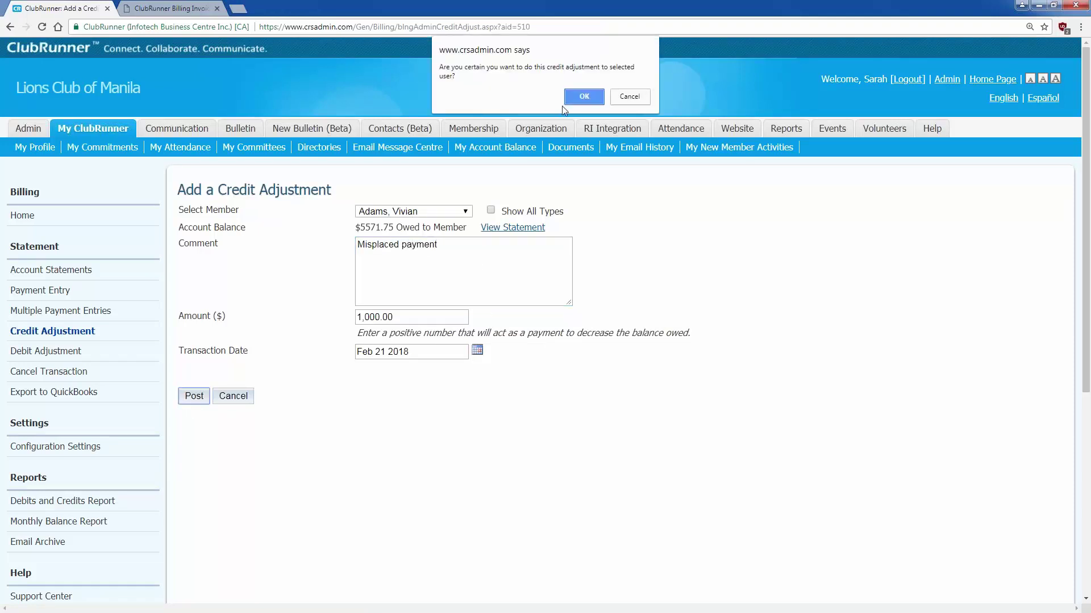
left_click(589, 101)
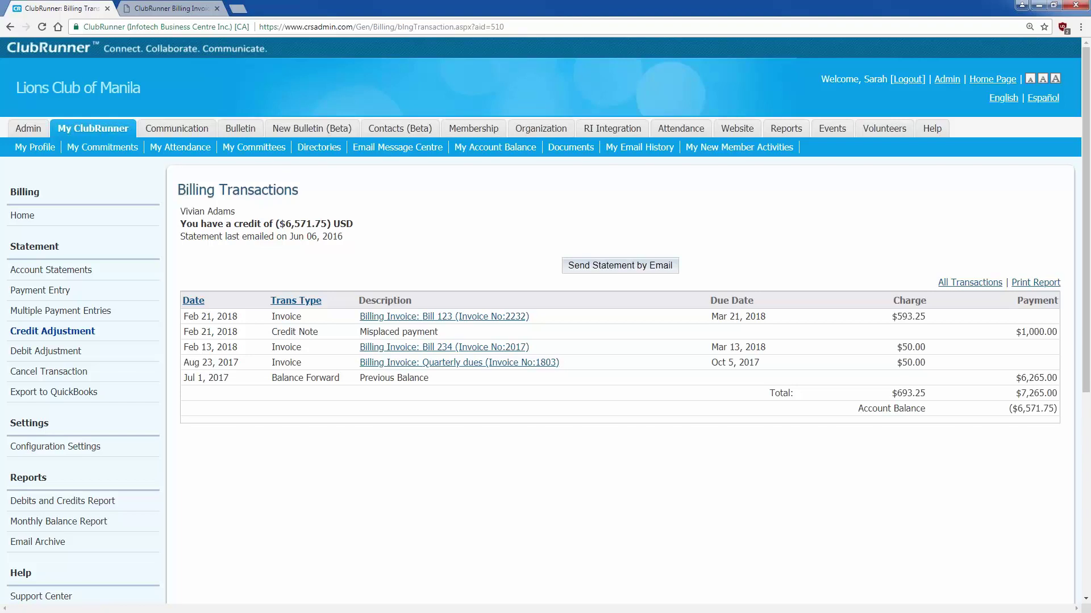
left_click(57, 353)
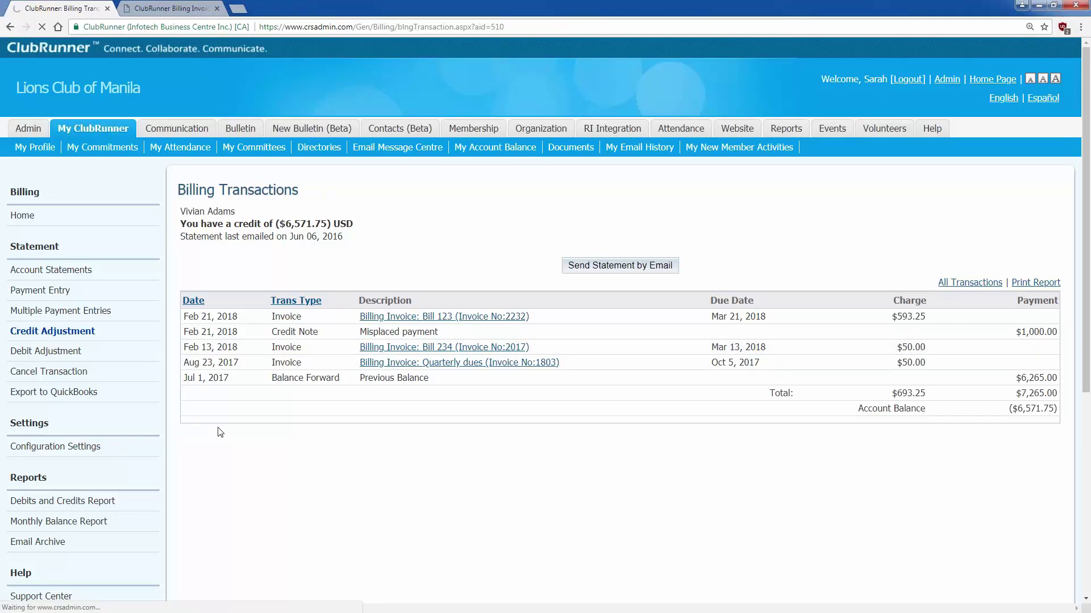
type("1000")
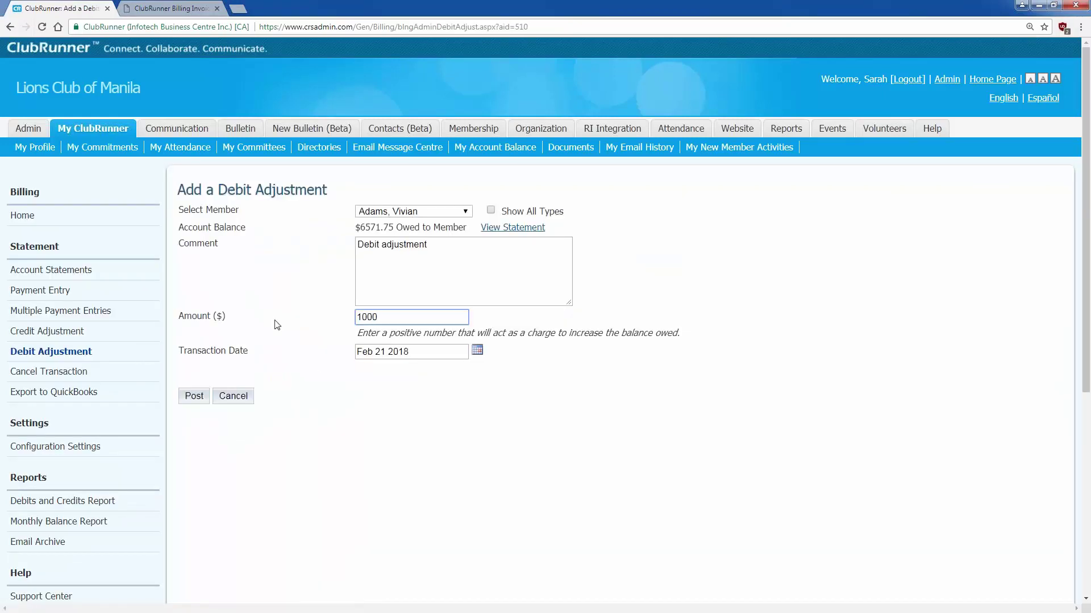
- Post and confirm the $1,000.00 debit adjustment, restoring the ($5,571.75) credit
left_click(276, 325)
left_click(203, 398)
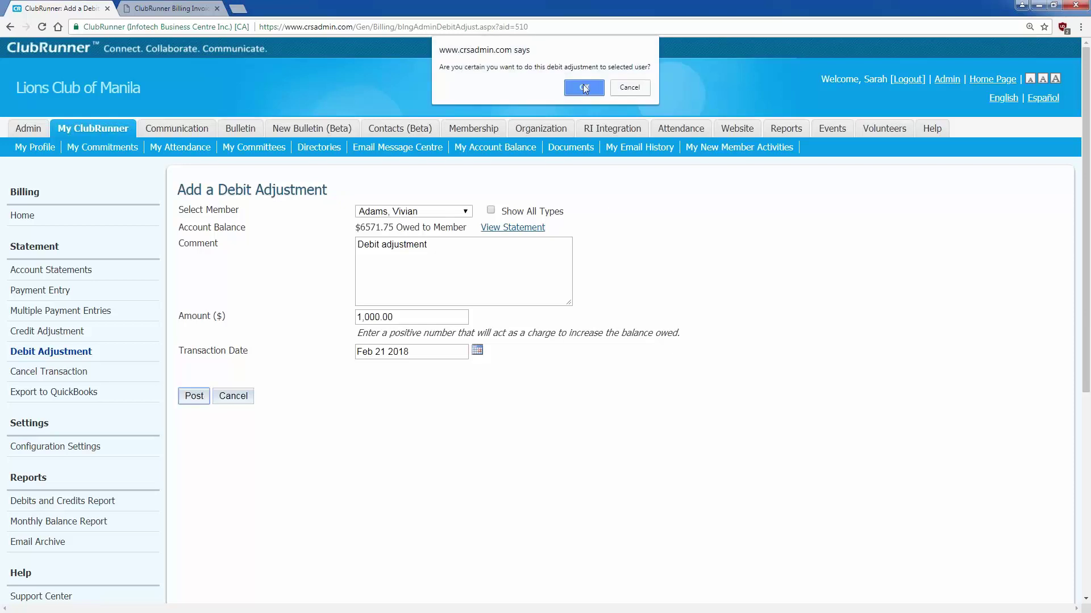
left_click(583, 85)
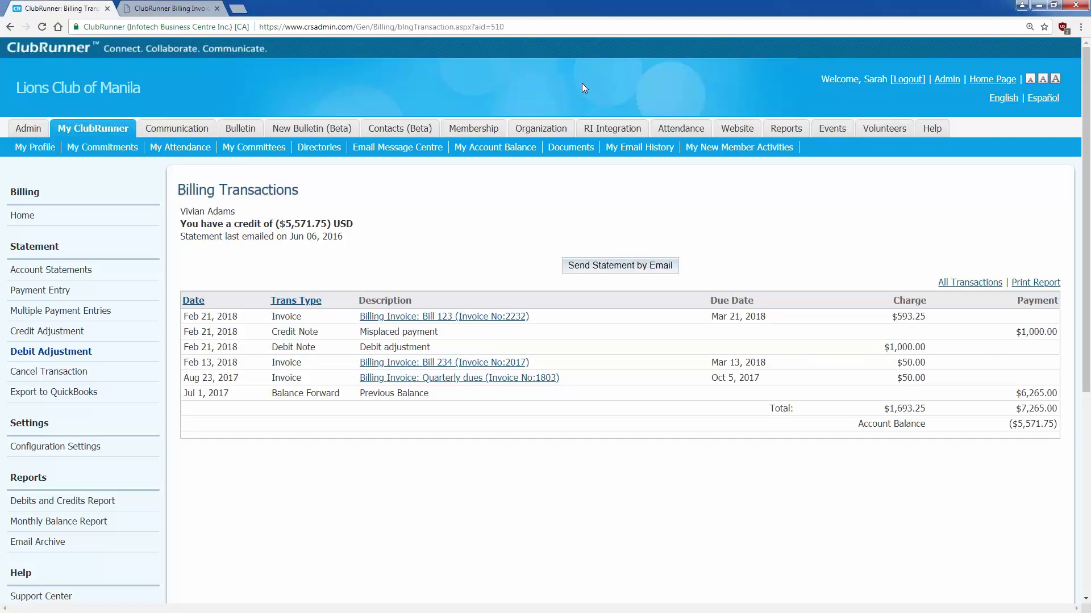
left_click(49, 372)
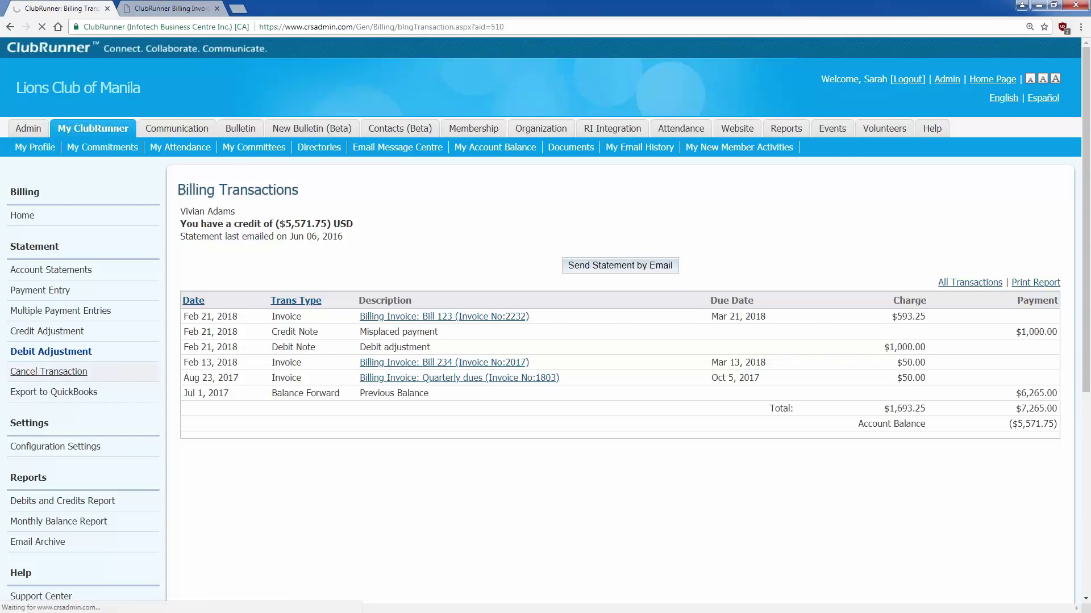
- Post a -1000 Void/Cancel Transaction, then select the new ($4,571.75) balance
left_click(480, 268)
left_click(415, 321)
type("1000")
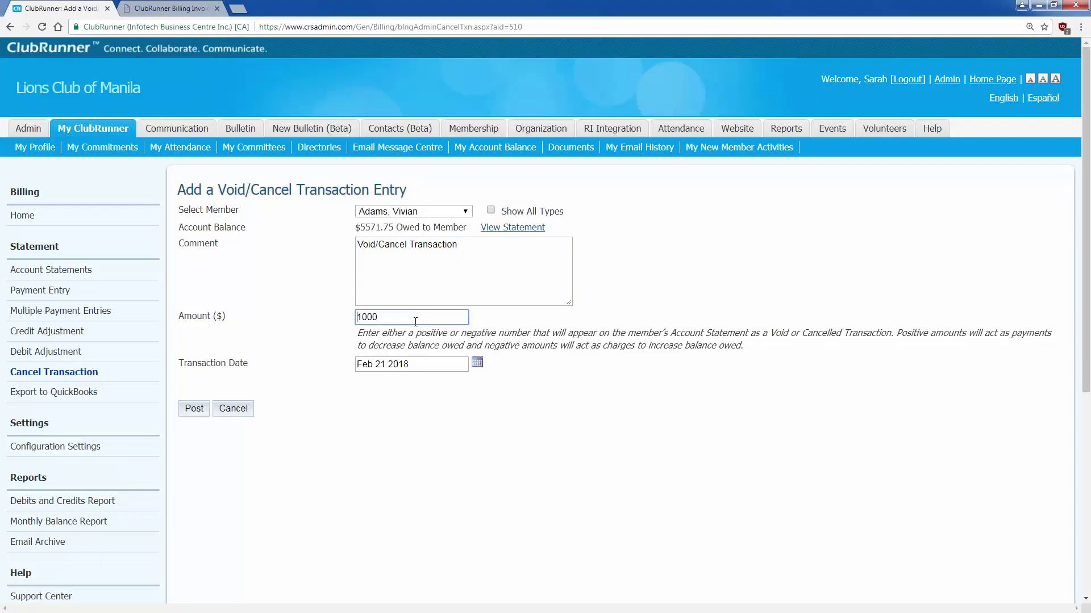
type("-")
left_click(417, 395)
left_click(468, 274)
left_click(199, 412)
left_click(577, 91)
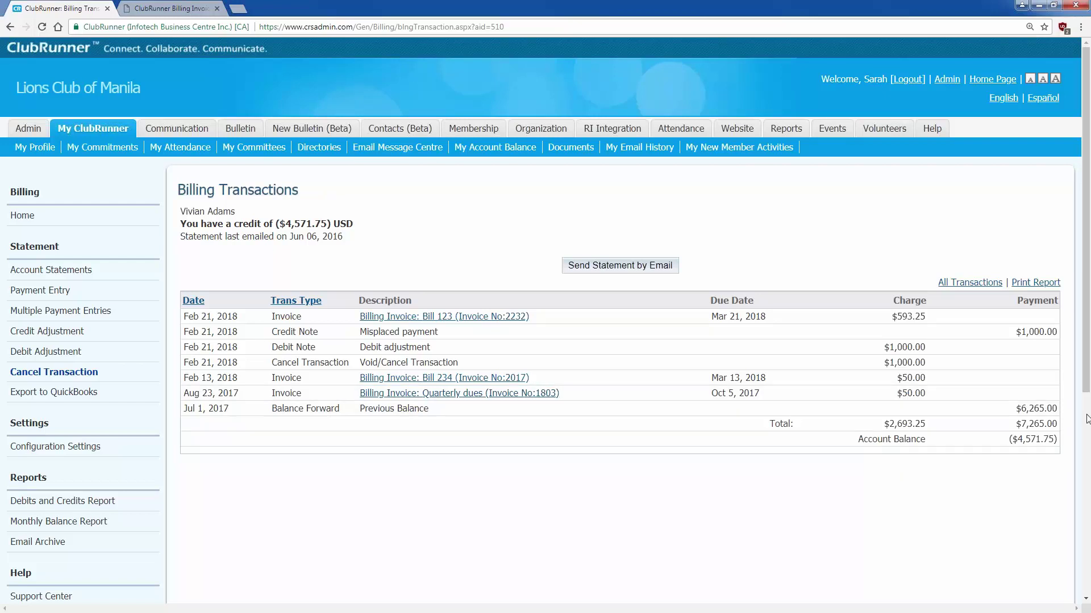
left_click_drag(1055, 440, 1018, 439)
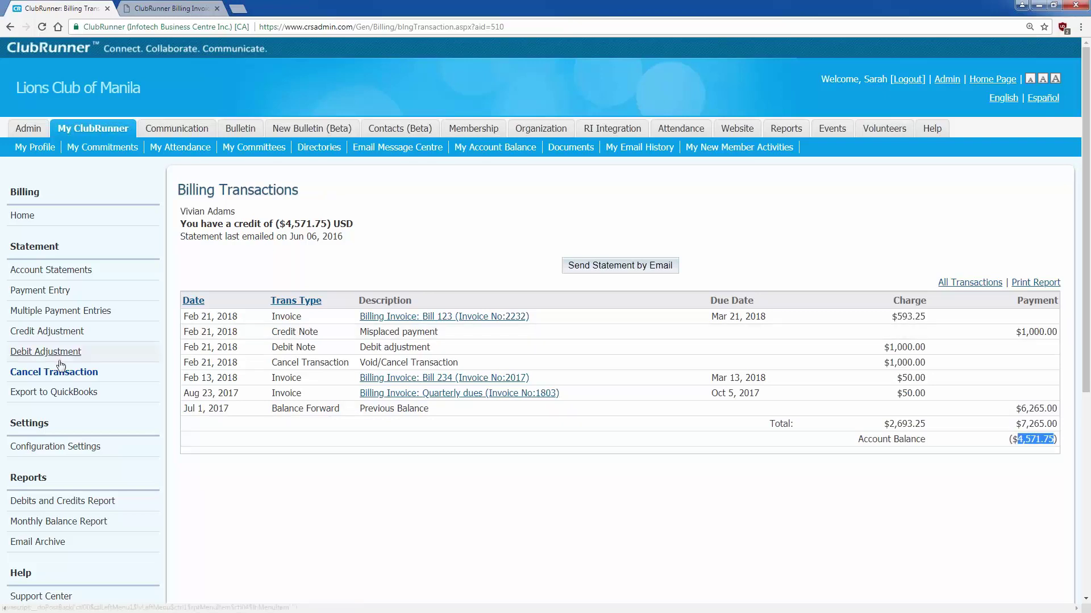
- Post a second Void/Cancel Transaction for -4,571.75, clearing the member's balance
left_click(395, 396)
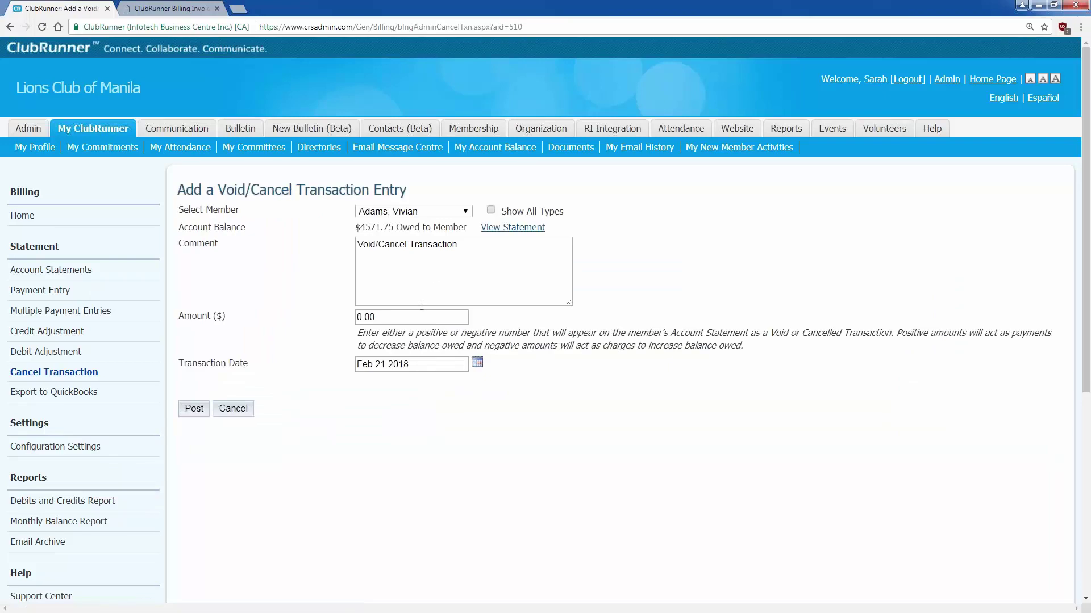
double_click(375, 313)
type("4,571.75")
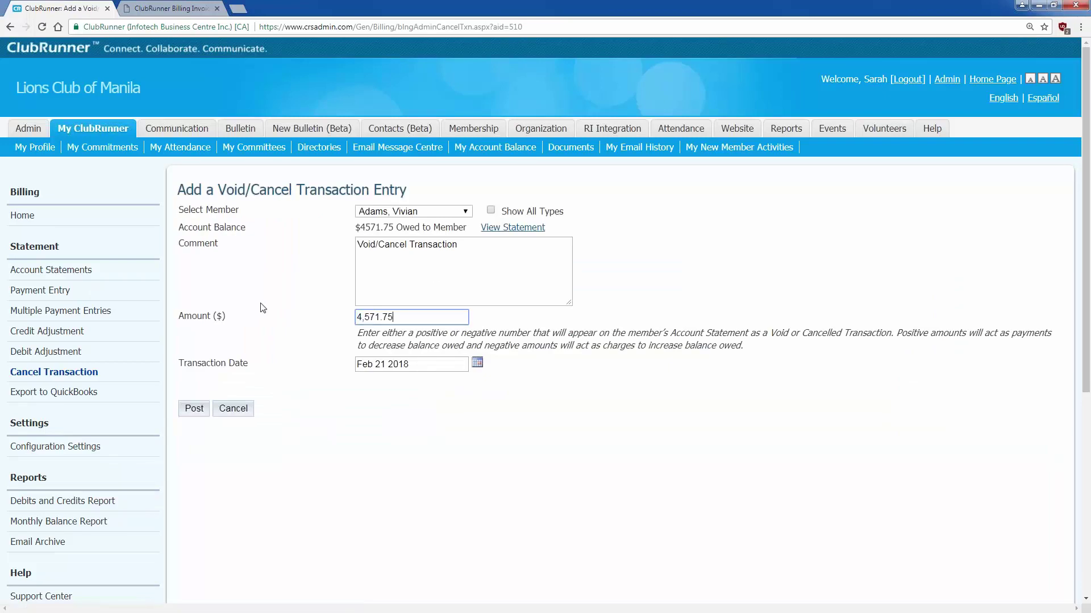
left_click(262, 304)
left_click(357, 317)
type("-")
left_click(459, 245)
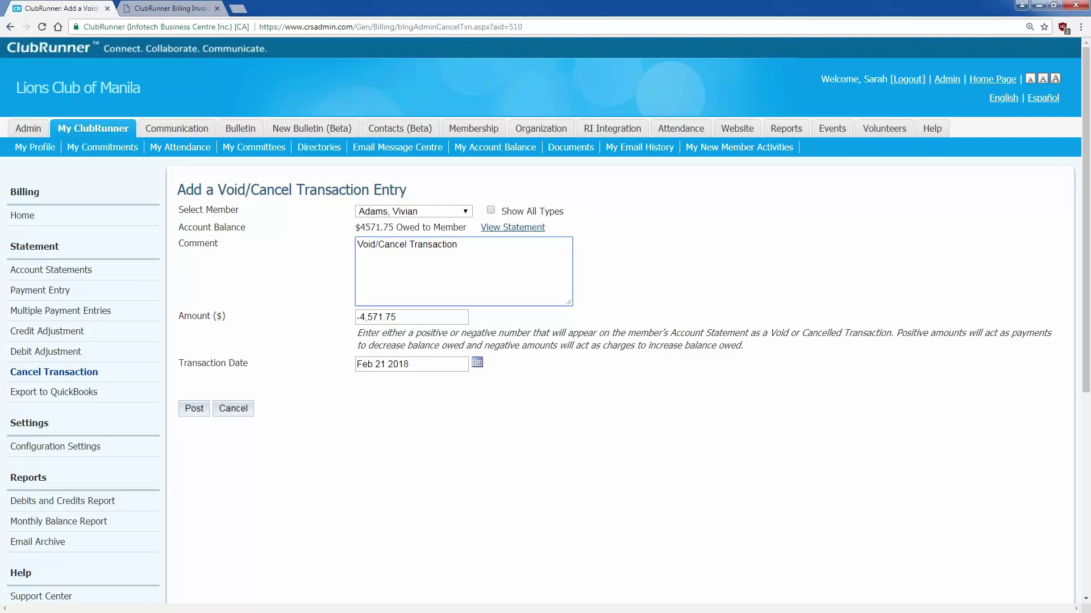
left_click(194, 408)
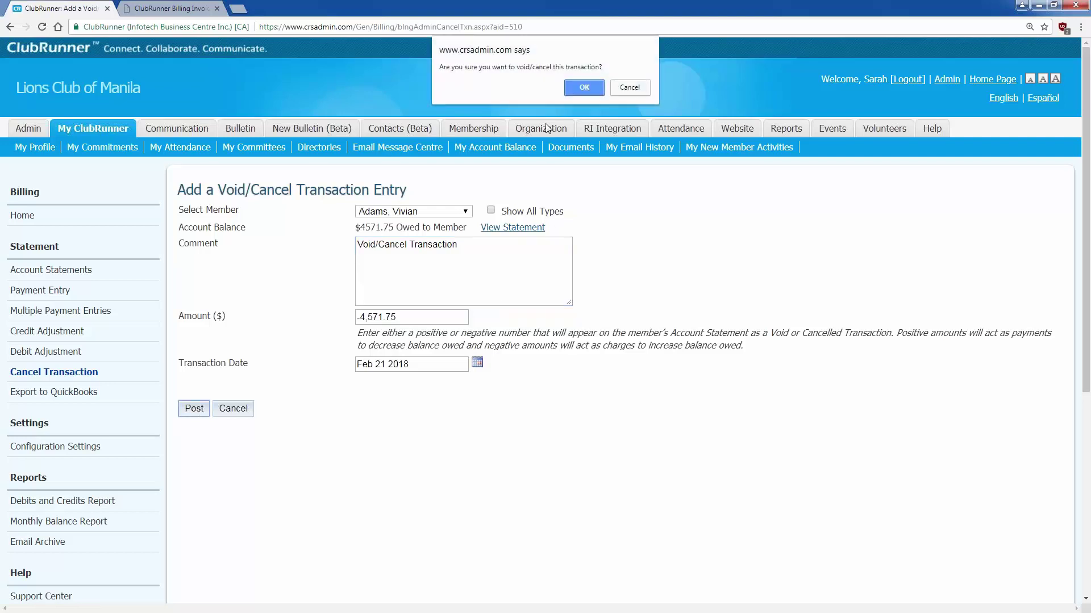
key("Return")
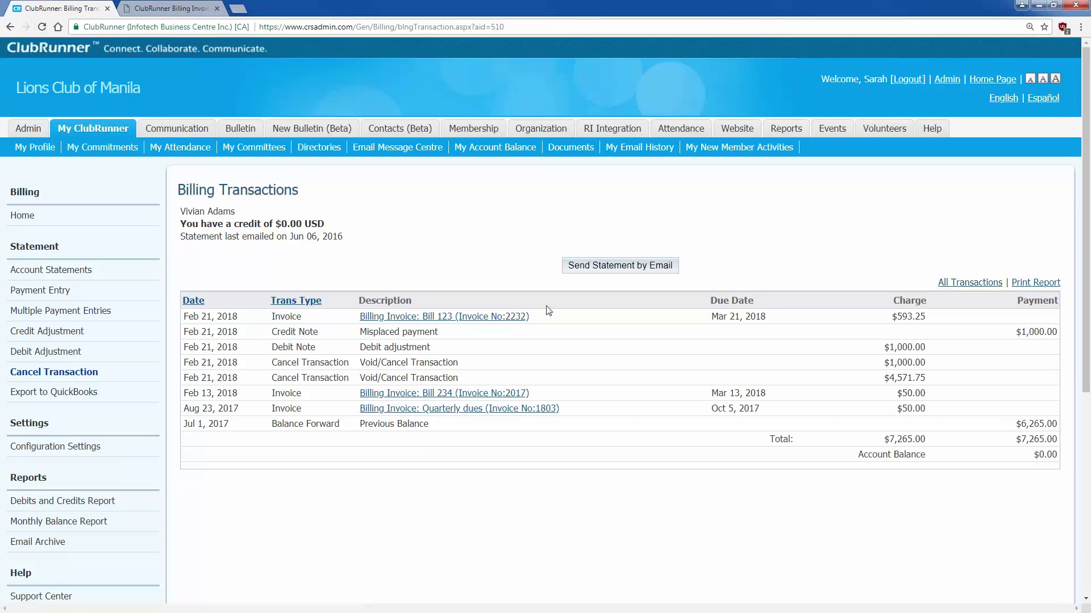
- On the QuickBooks export page, set the date range to 2/1/2018 through 2/28/2018
left_click(94, 396)
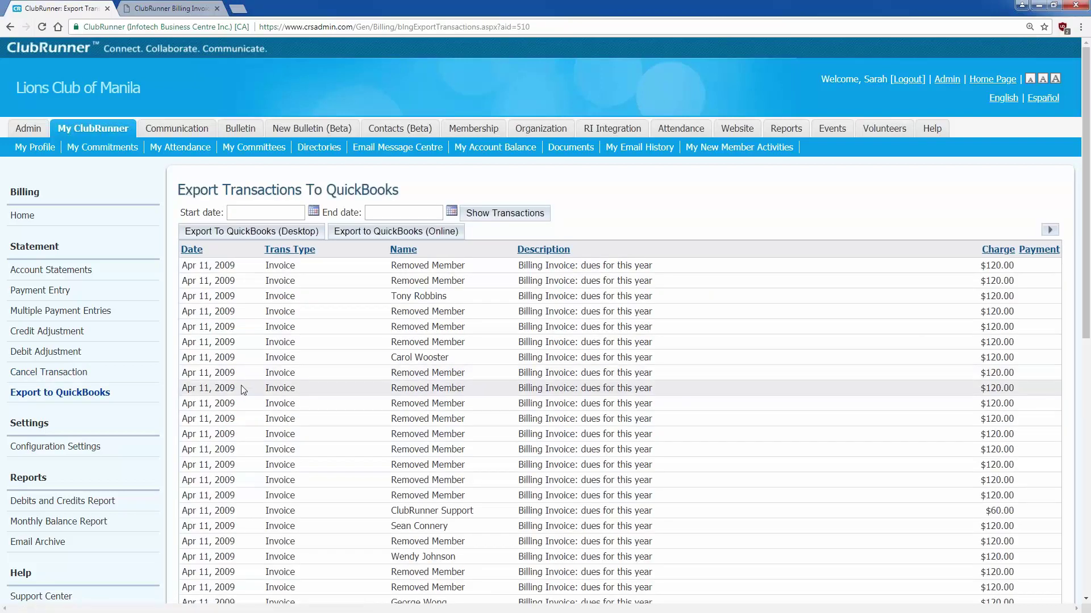
scroll(241, 385, "down", 2)
scroll(243, 389, "up", 1)
scroll(243, 389, "up", 1)
left_click(314, 211)
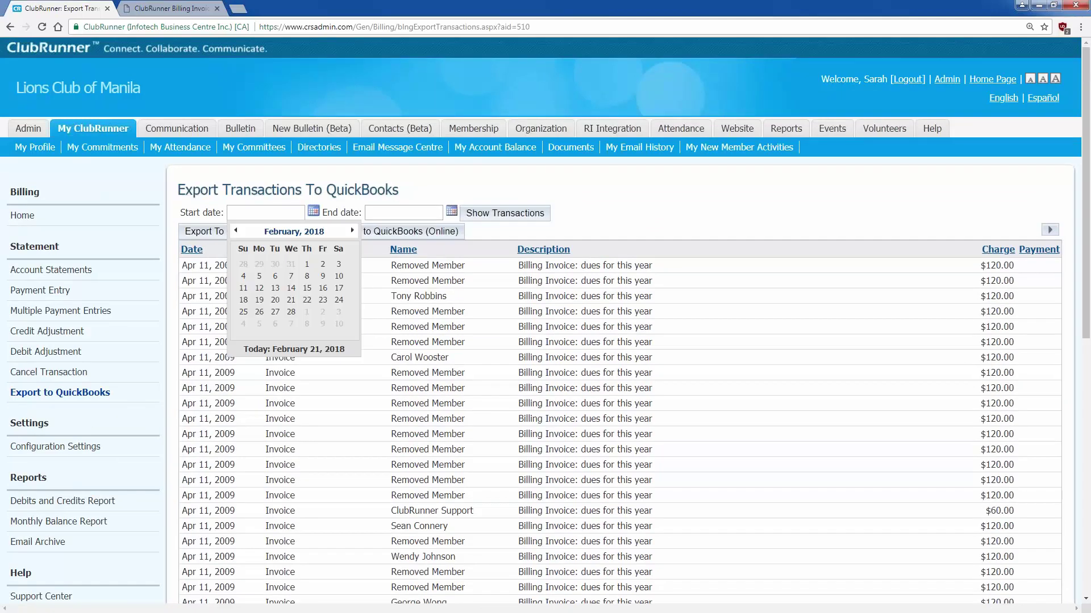
left_click(307, 265)
left_click(452, 210)
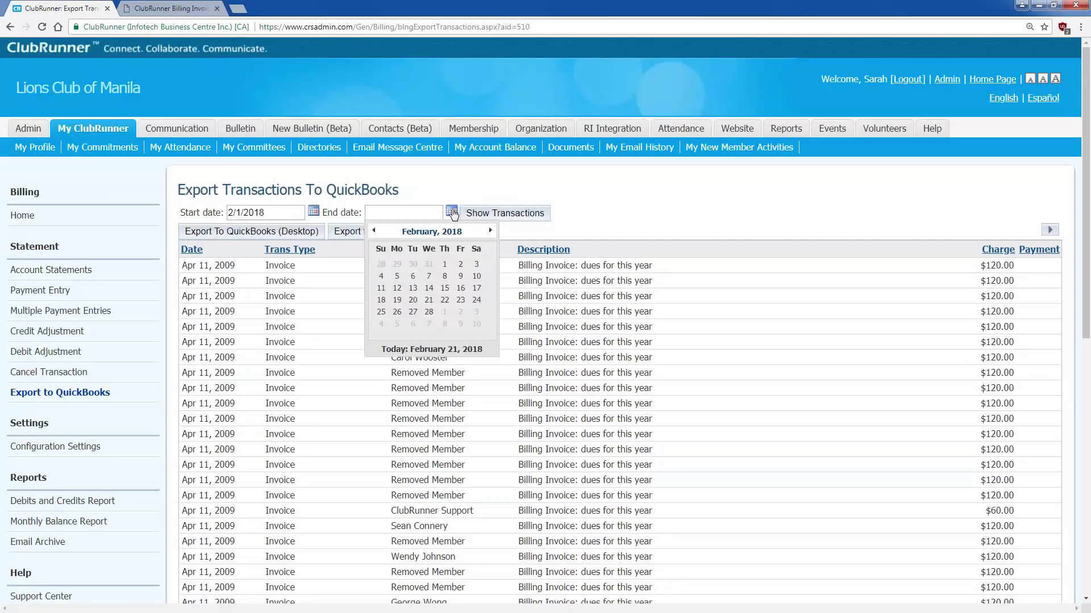
left_click(429, 312)
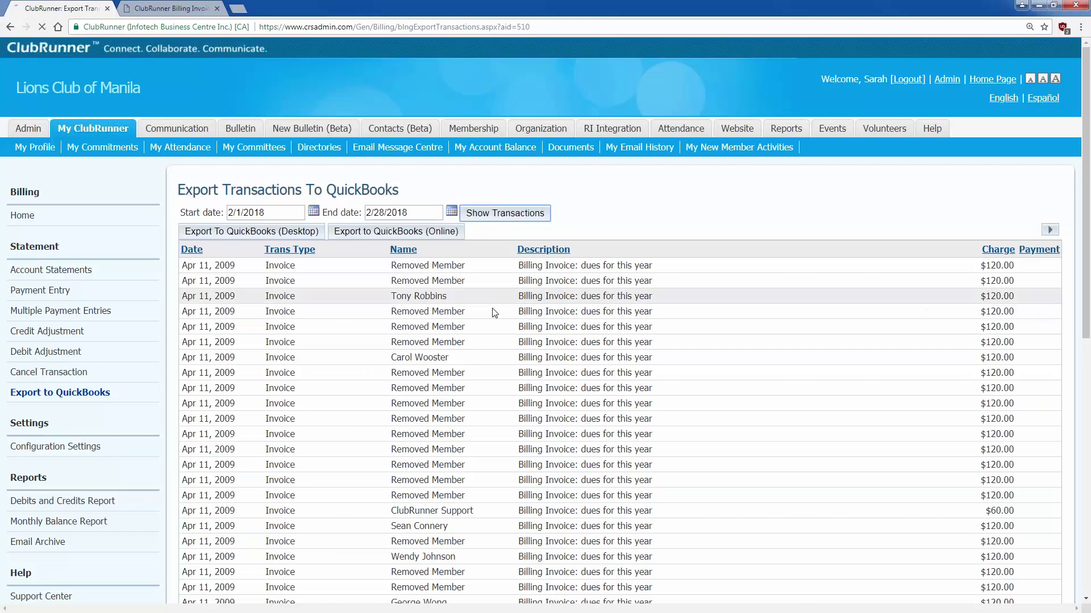
scroll(494, 313, "down", 9)
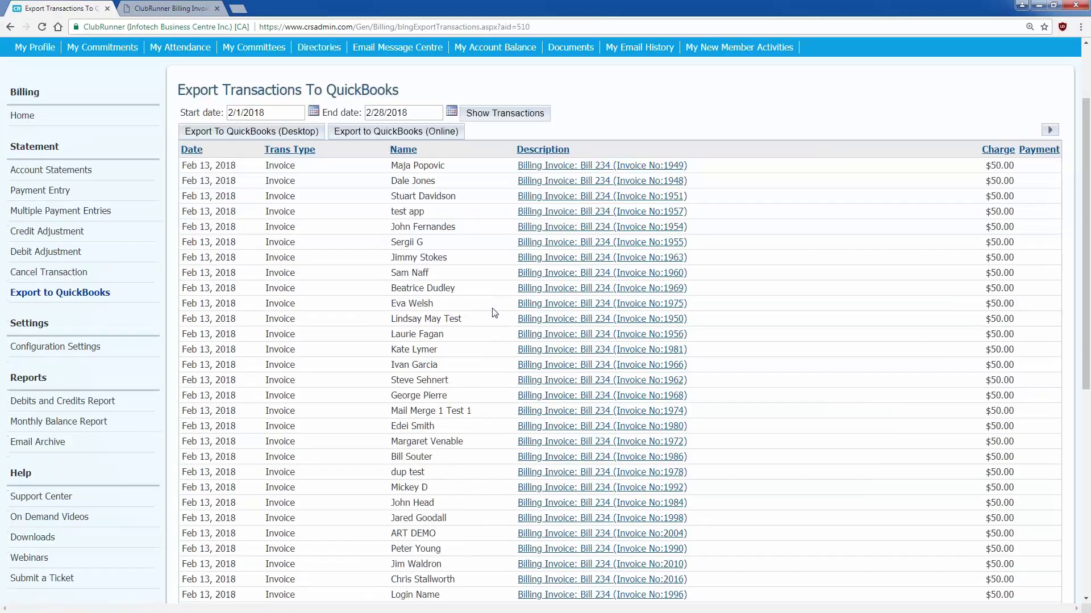
scroll(494, 312, "up", 10)
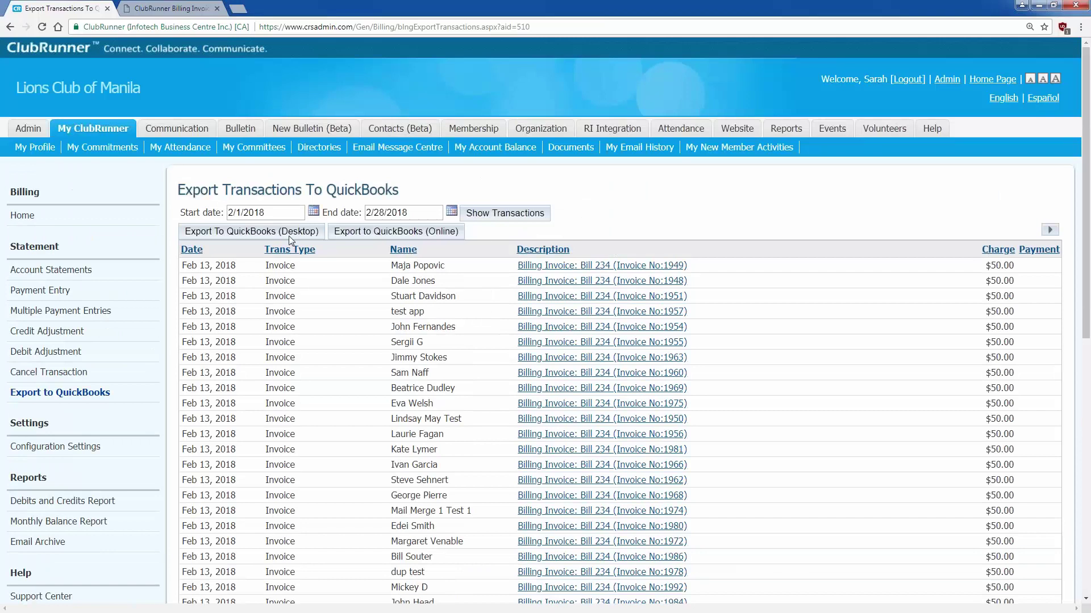
- Download the February transactions as transactions.iif for QuickBooks Desktop and transactions (3).zip for QuickBooks Online, then open the zip
left_click(290, 239)
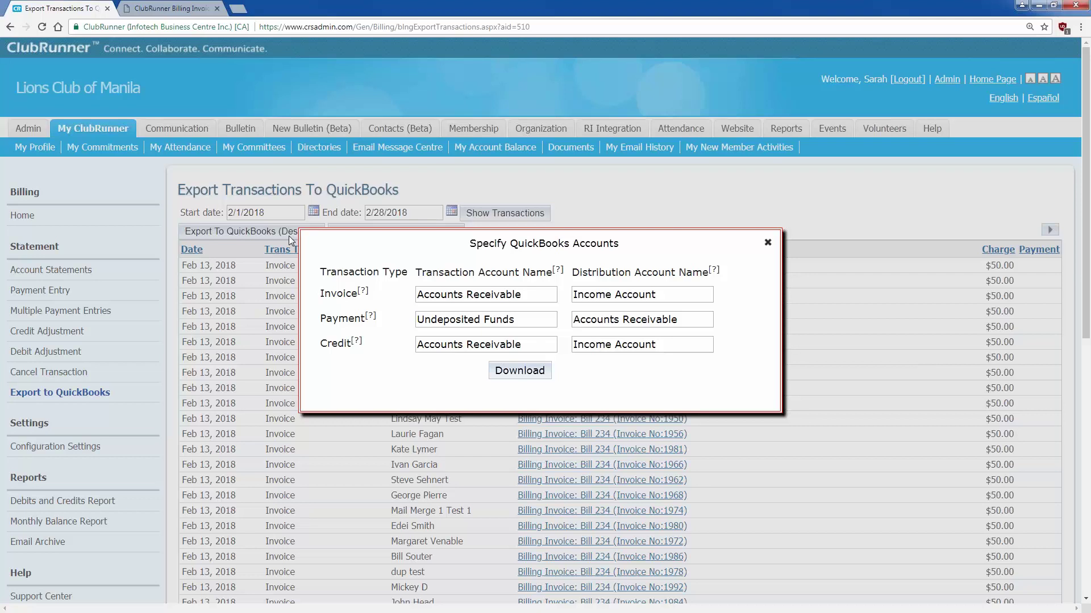
left_click(520, 371)
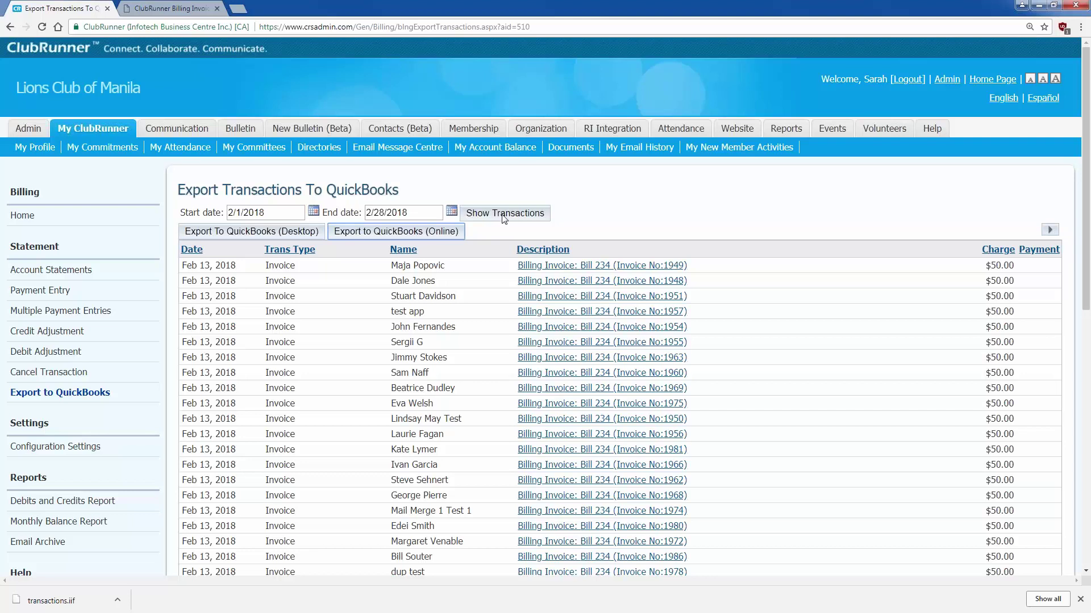
left_click(384, 237)
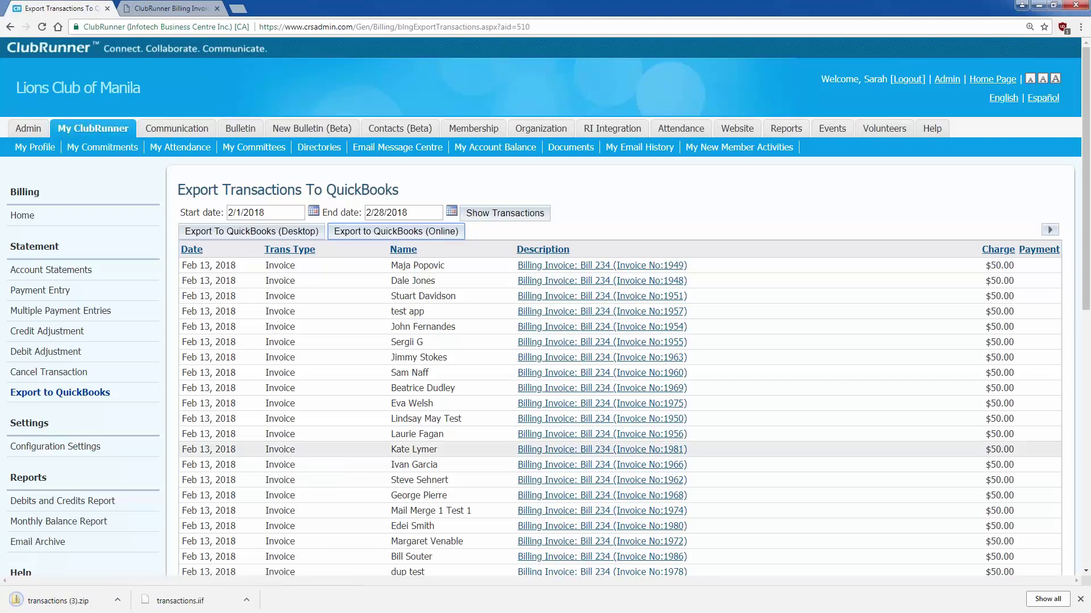
left_click(91, 605)
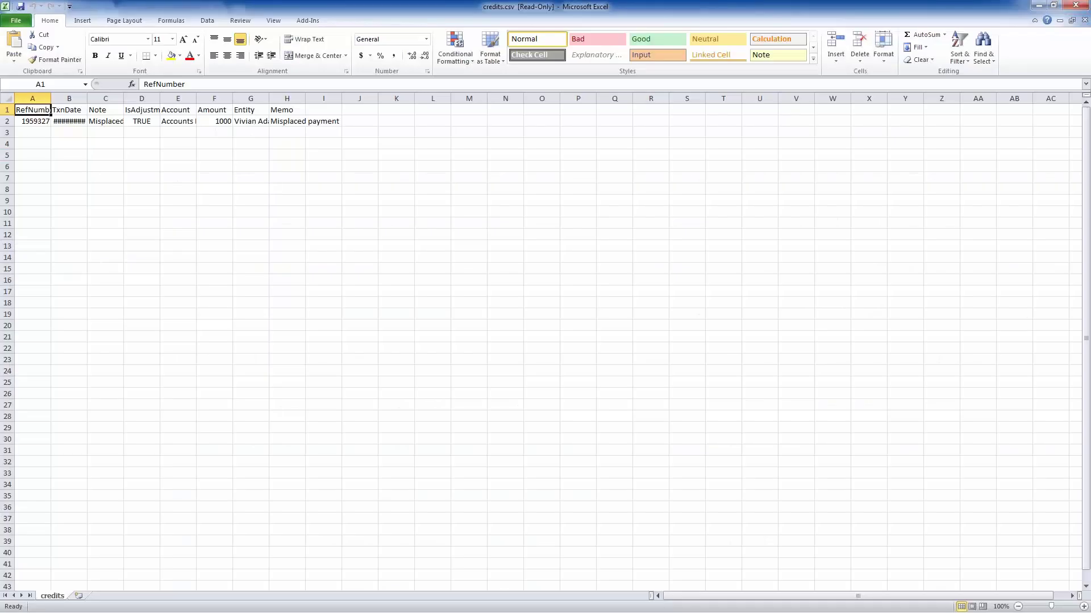
- Auto-fit all columns in credits.csv and invoices.csv to review their contents
left_click(7, 98)
double_click(50, 98)
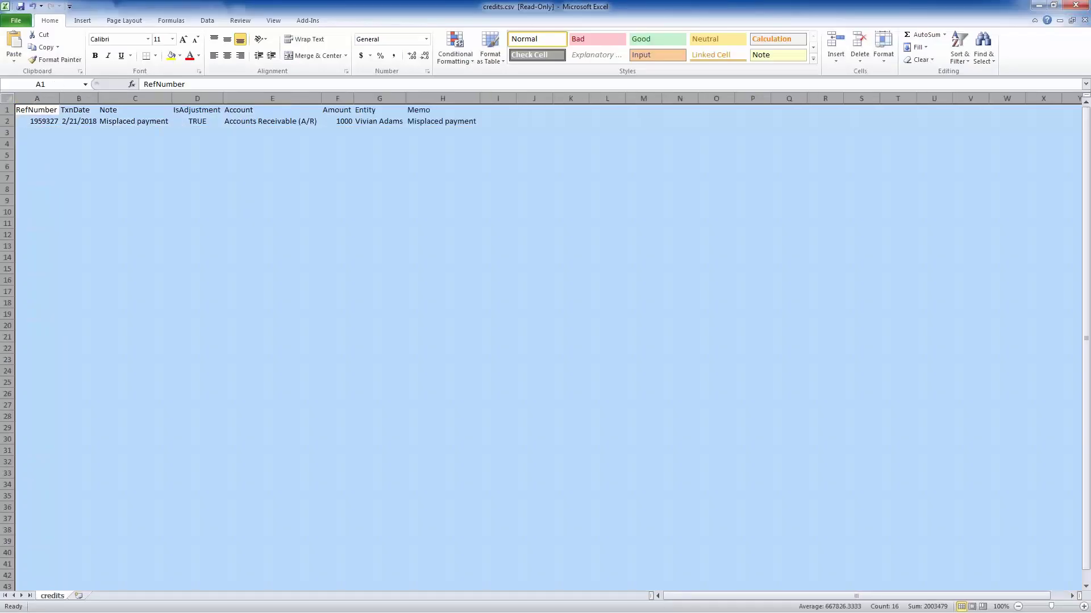
left_click(134, 166)
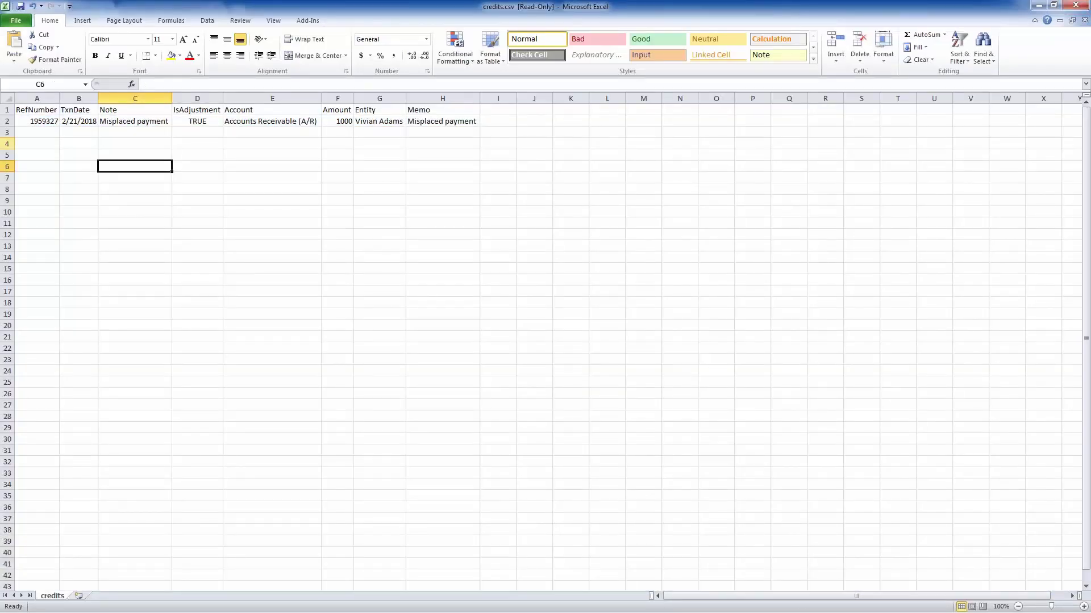
key("alt+Tab")
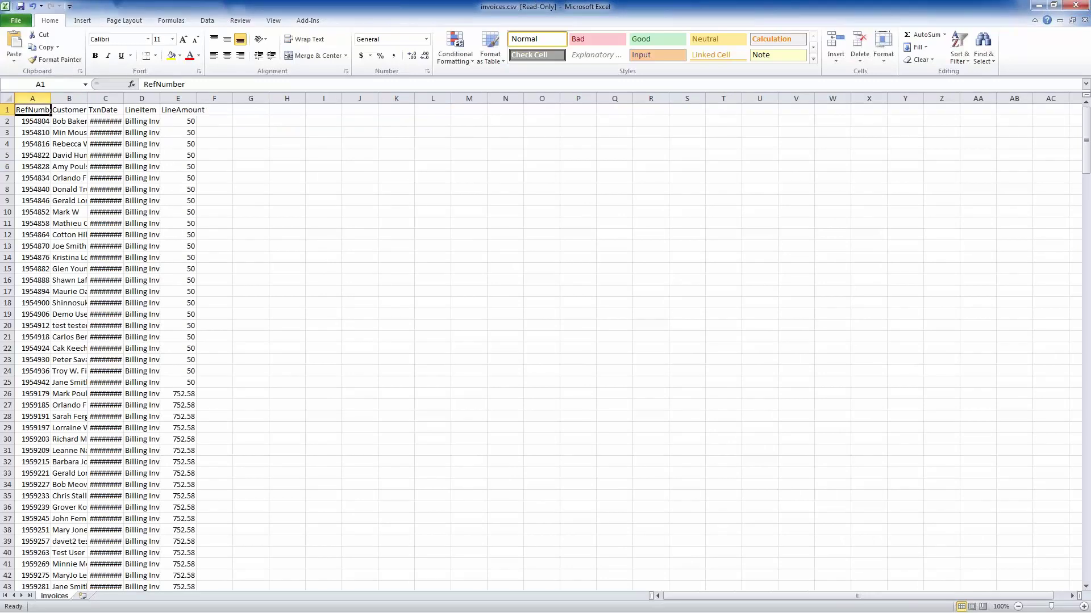
left_click(11, 101)
double_click(51, 98)
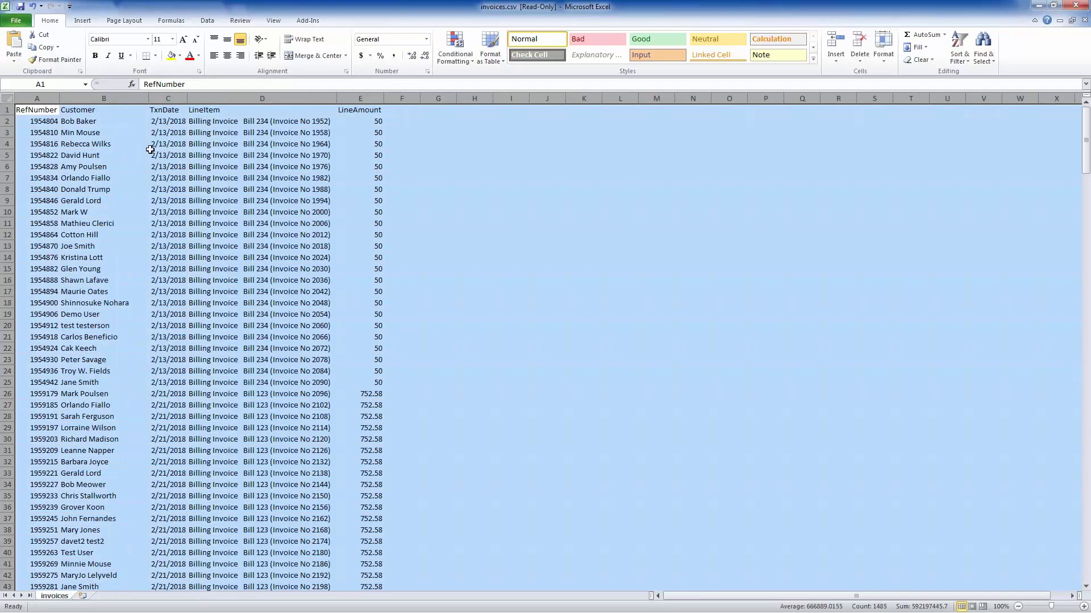
left_click(256, 176)
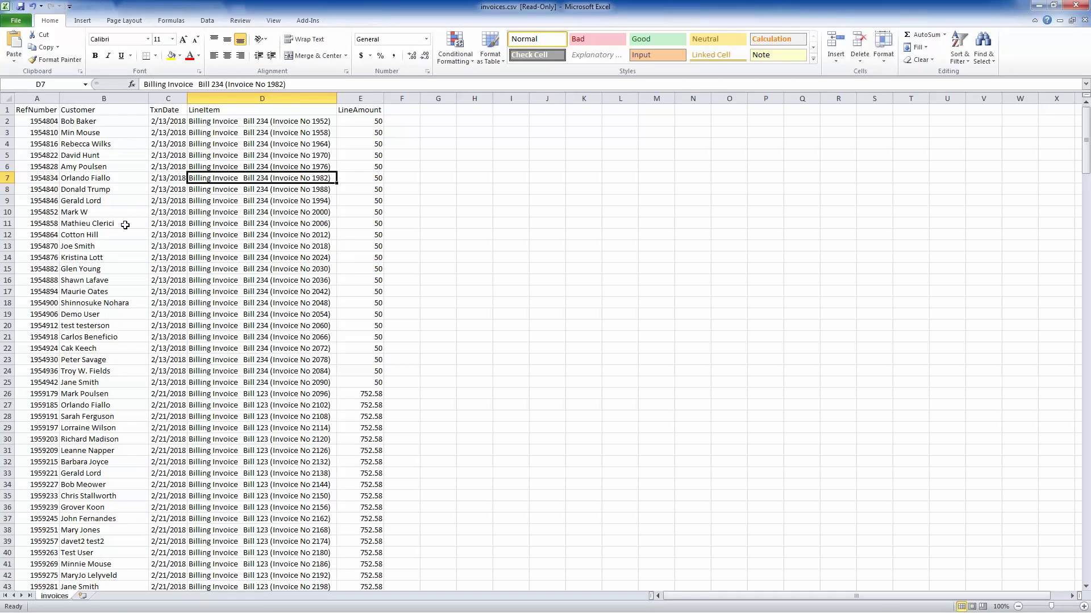
scroll(125, 225, "down", 15)
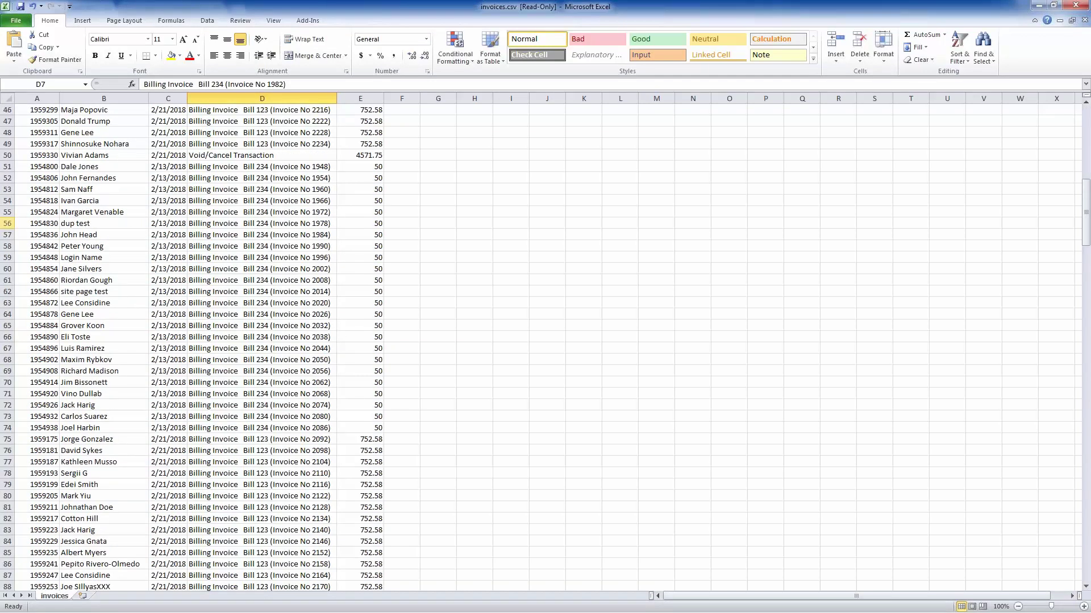
- Auto-fit all columns in payments.csv to review the payment records
key("alt+Tab")
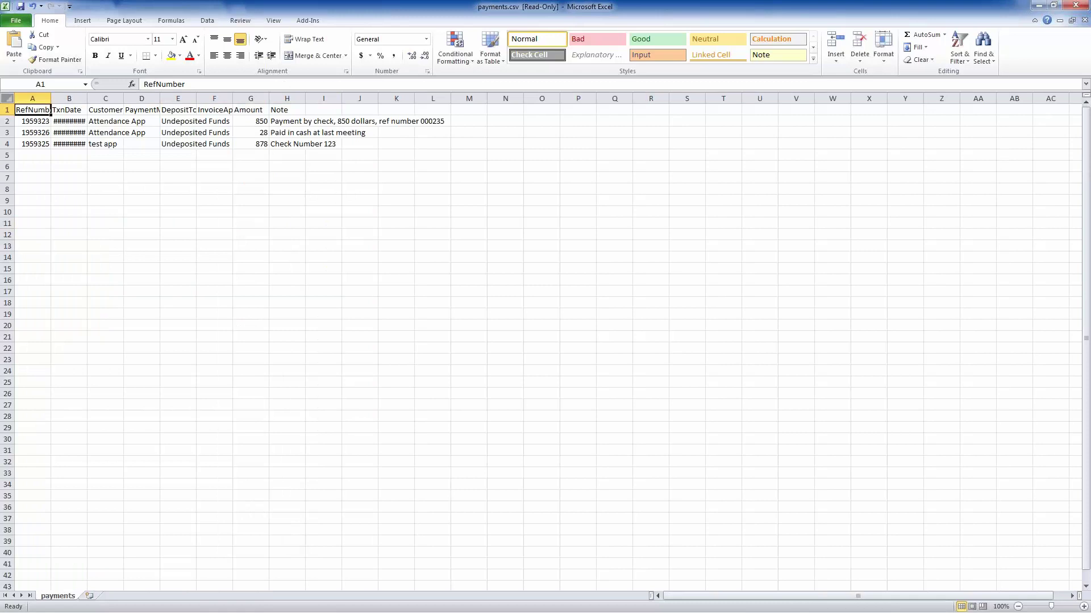
key("shift+space")
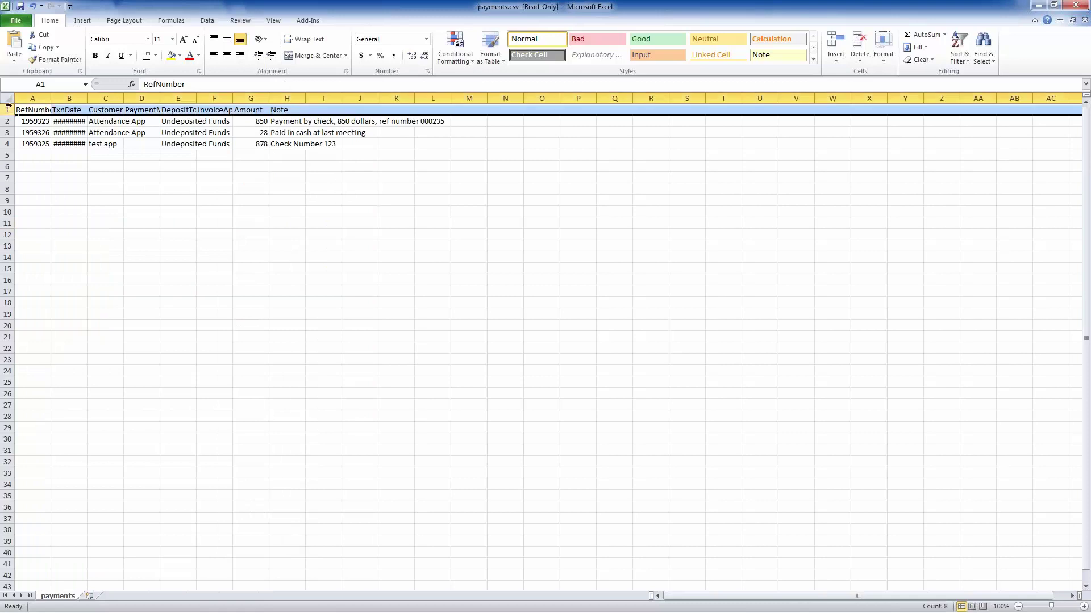
left_click(7, 99)
double_click(50, 99)
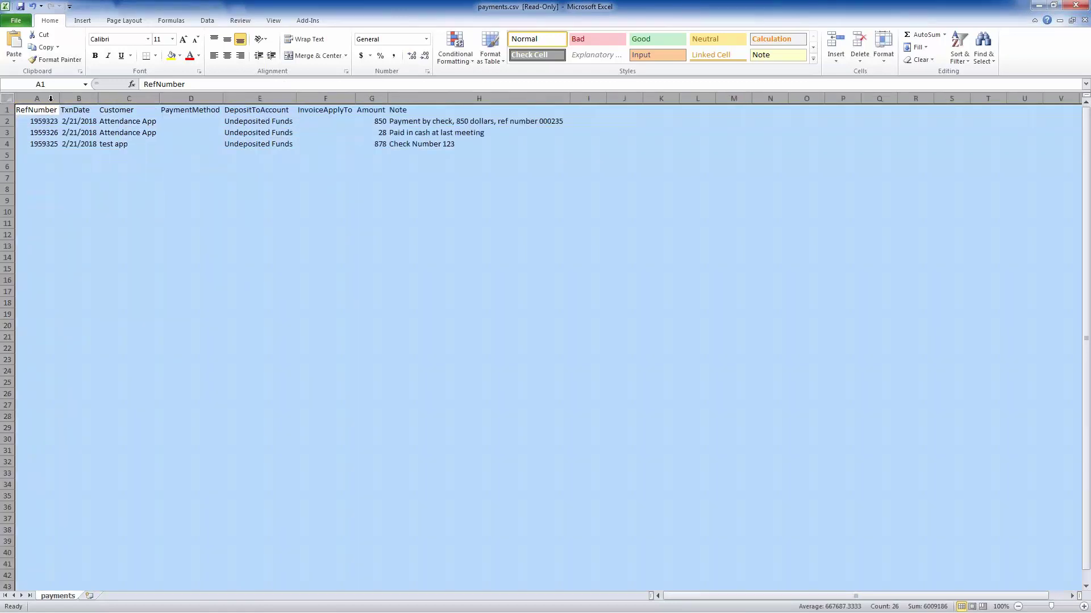
left_click(146, 145)
- Close payments.csv, invoices.csv and credits.csv without saving changes
left_click(1076, 5)
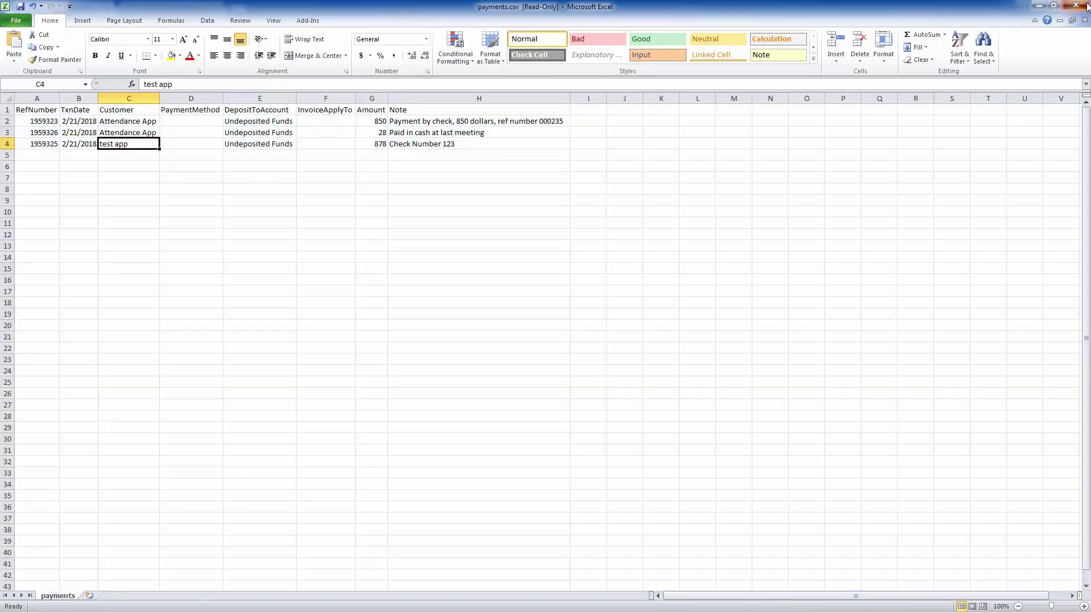
left_click(544, 327)
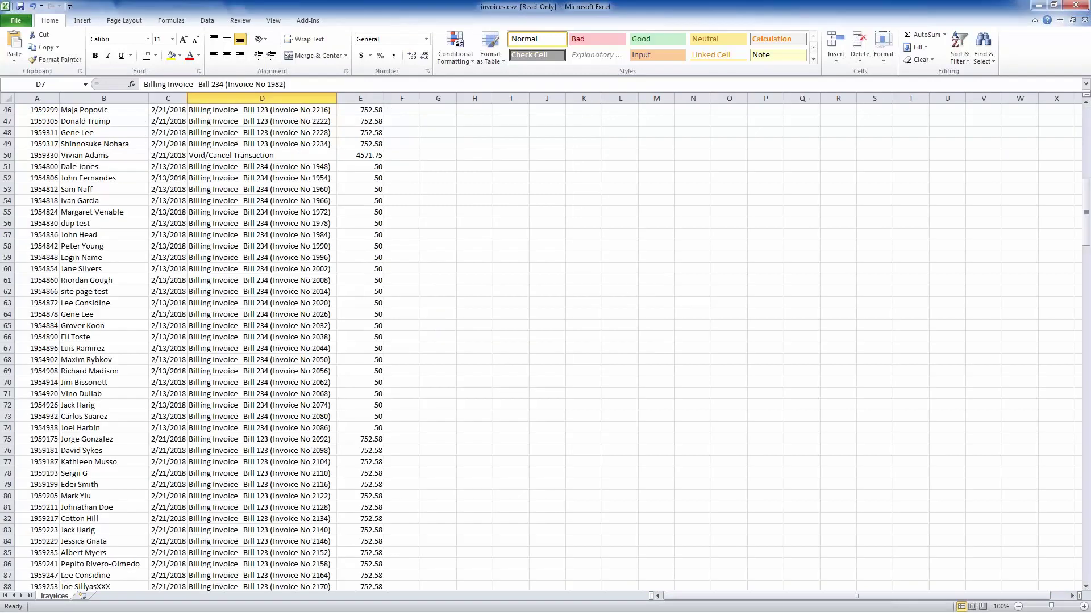
left_click(1075, 6)
left_click(544, 327)
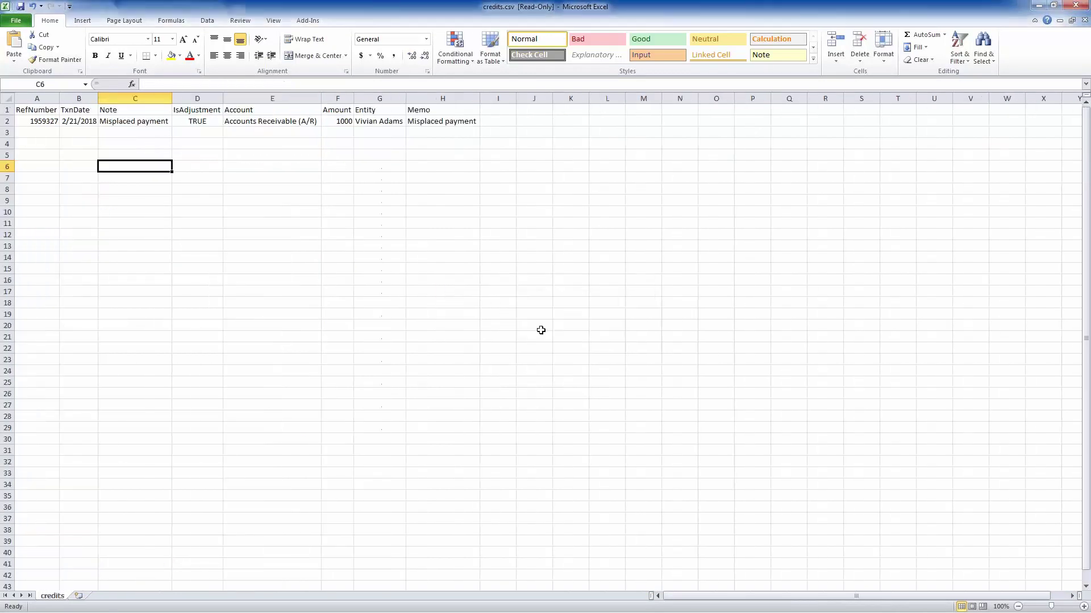
left_click(1075, 6)
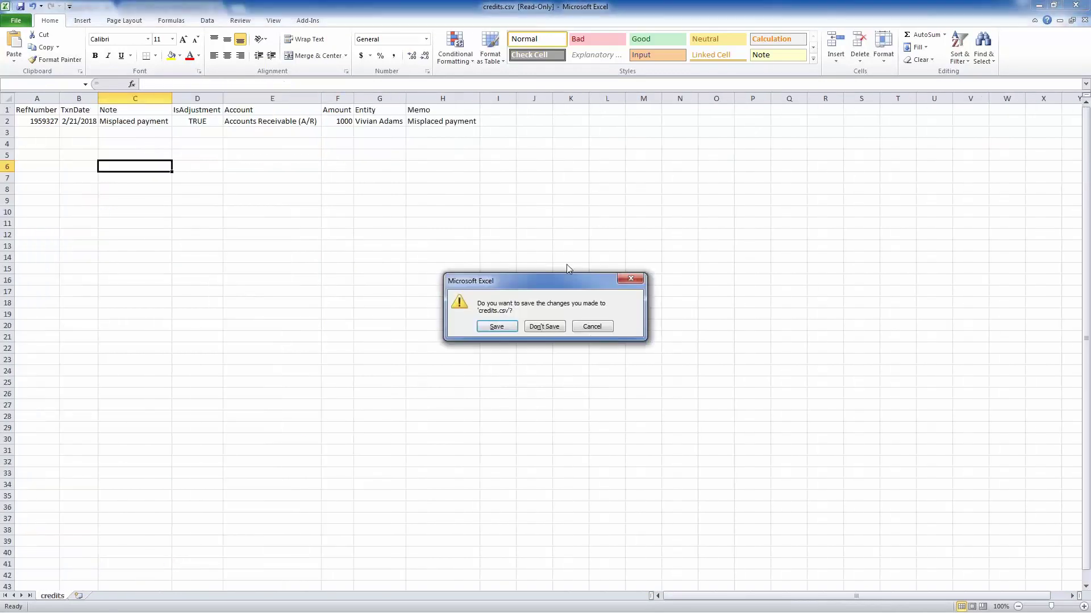
left_click(543, 326)
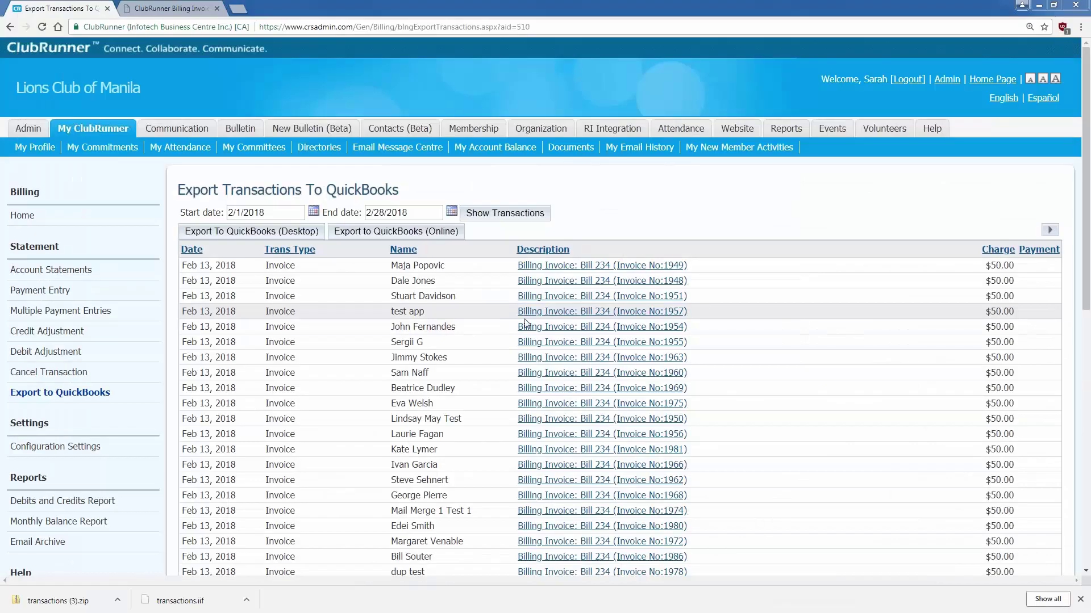
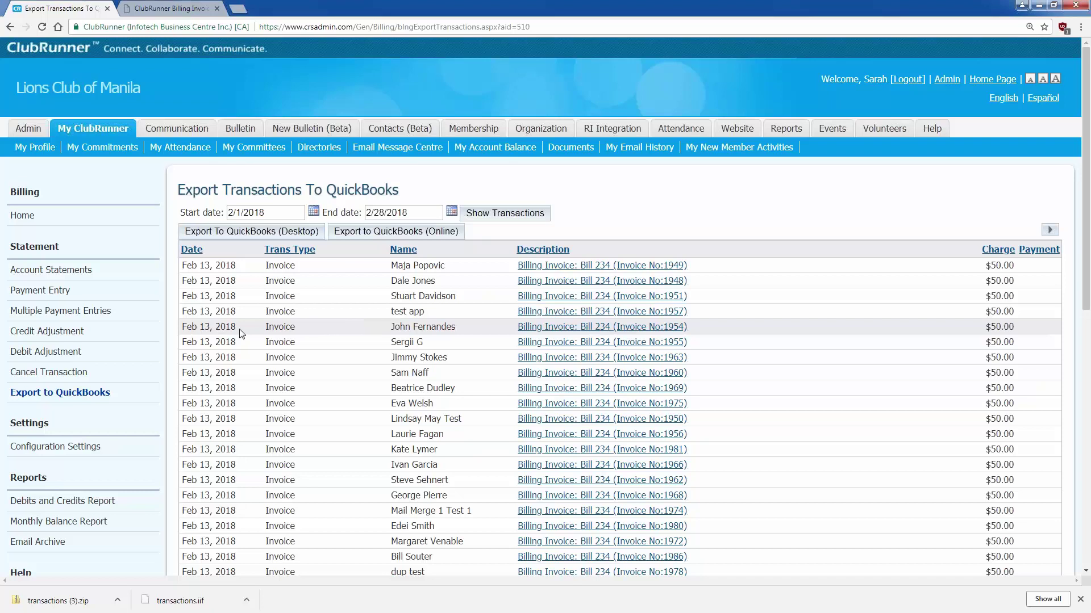
- Open the Debits and Credits Report and refresh it for 11/1/2017 to 2/1/2018
scroll(242, 333, "down", 2)
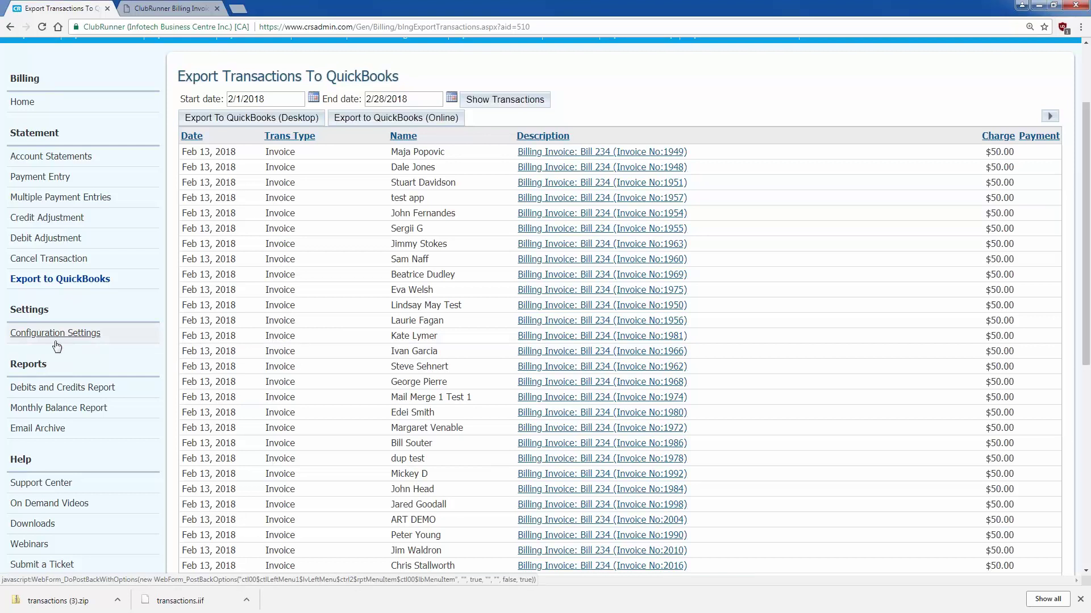
scroll(57, 346, "down", 2)
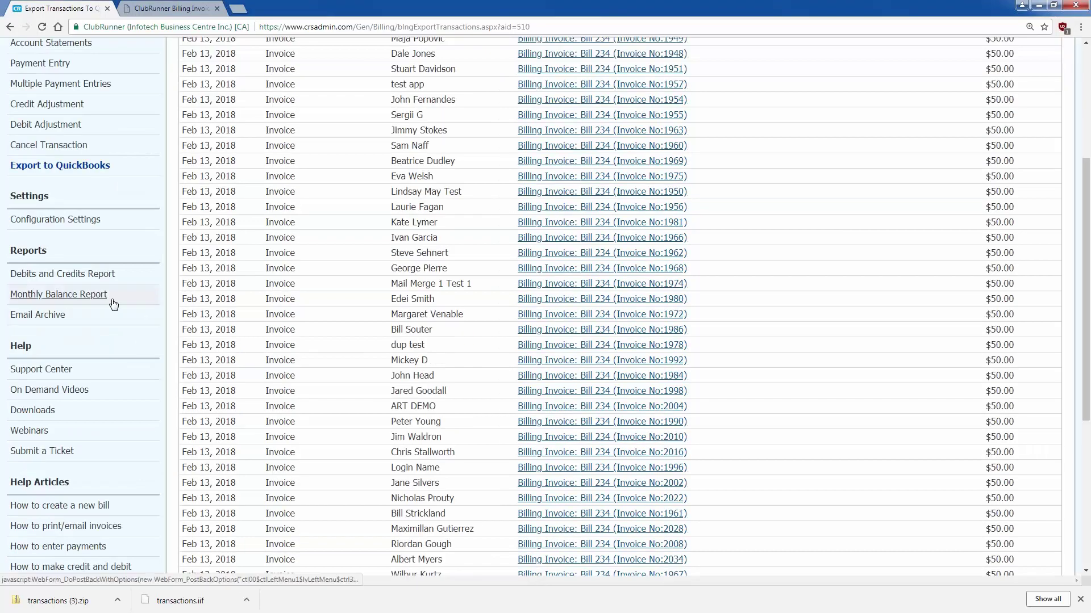
left_click(120, 277)
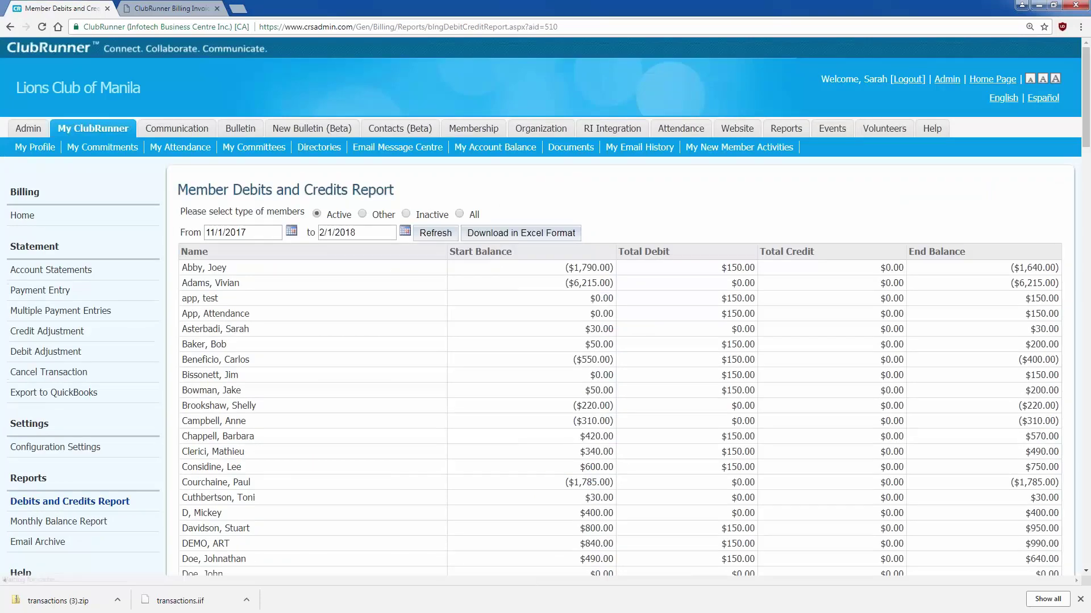
scroll(291, 252, "down", 1)
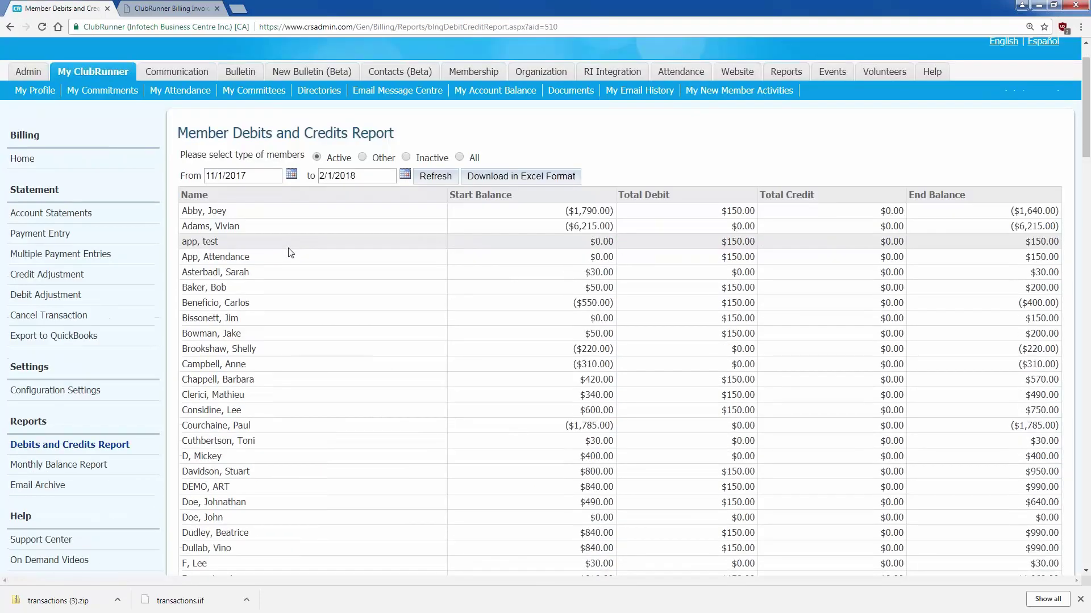
scroll(291, 253, "down", 2)
scroll(291, 252, "up", 2)
left_click(223, 176)
left_click(355, 174)
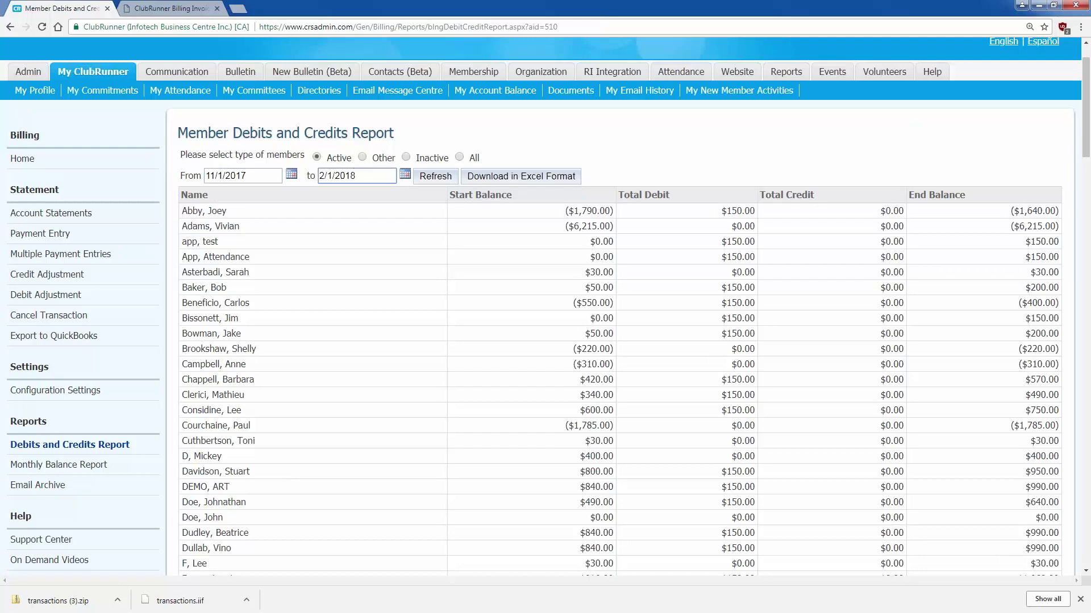
left_click(445, 175)
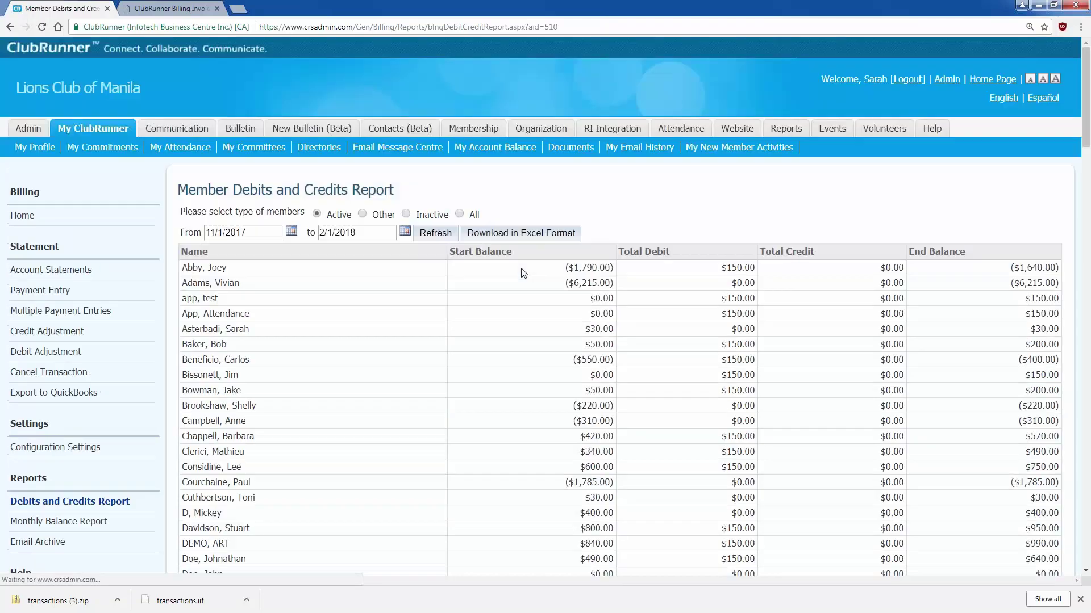
- Highlight one member's total debit and row of balances in the report
triple_click(726, 268)
left_click(793, 270)
left_click_drag(880, 273, 1065, 275)
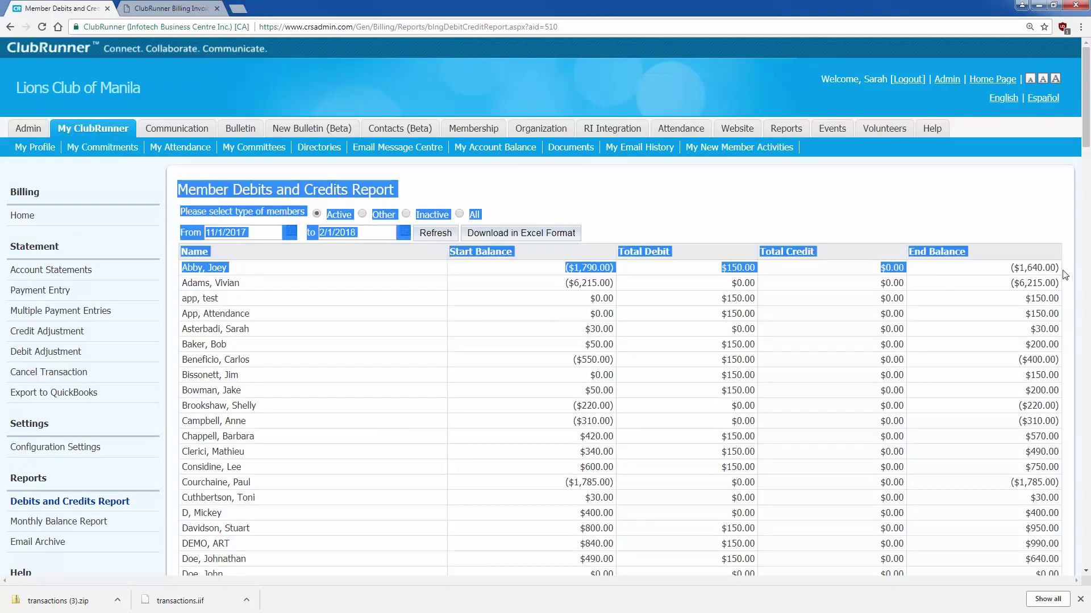
left_click(930, 282)
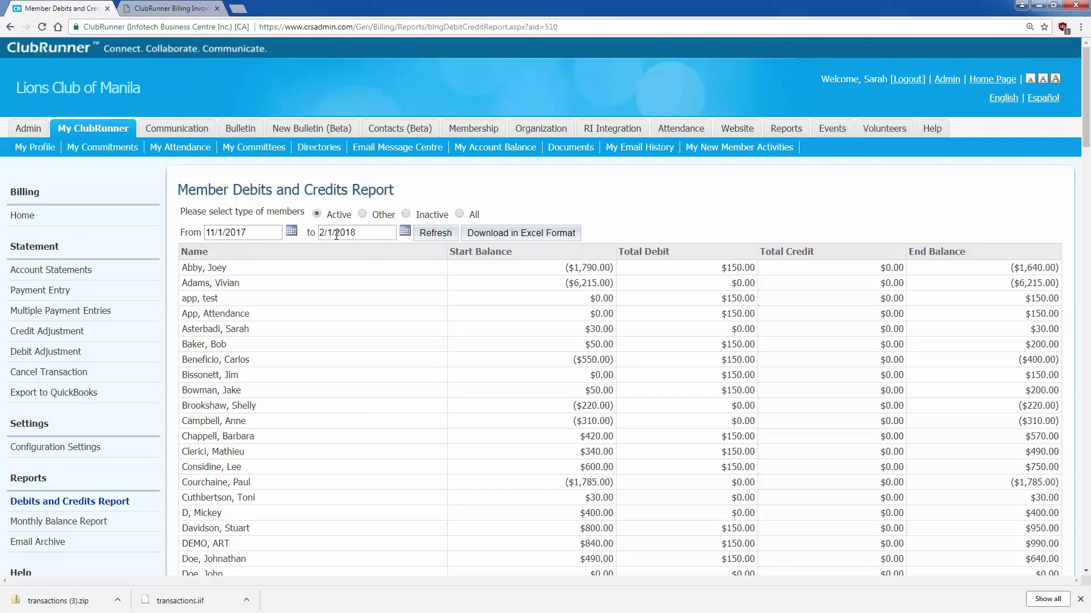
- Set the report range from 1/1/2018 to 2/28/2018 and refresh it
left_click(292, 232)
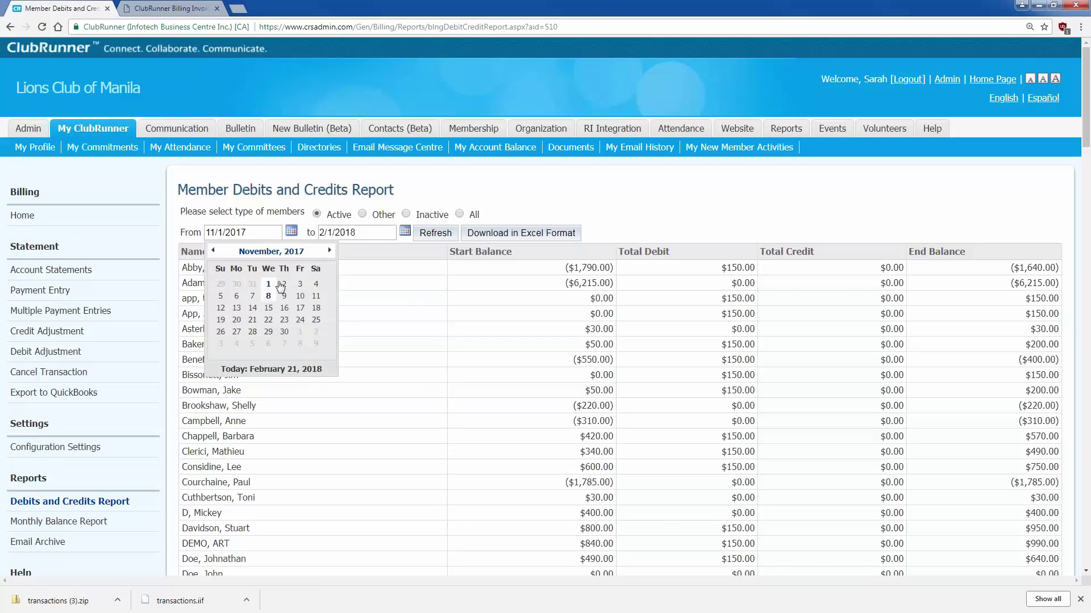
left_click(330, 251)
left_click(329, 250)
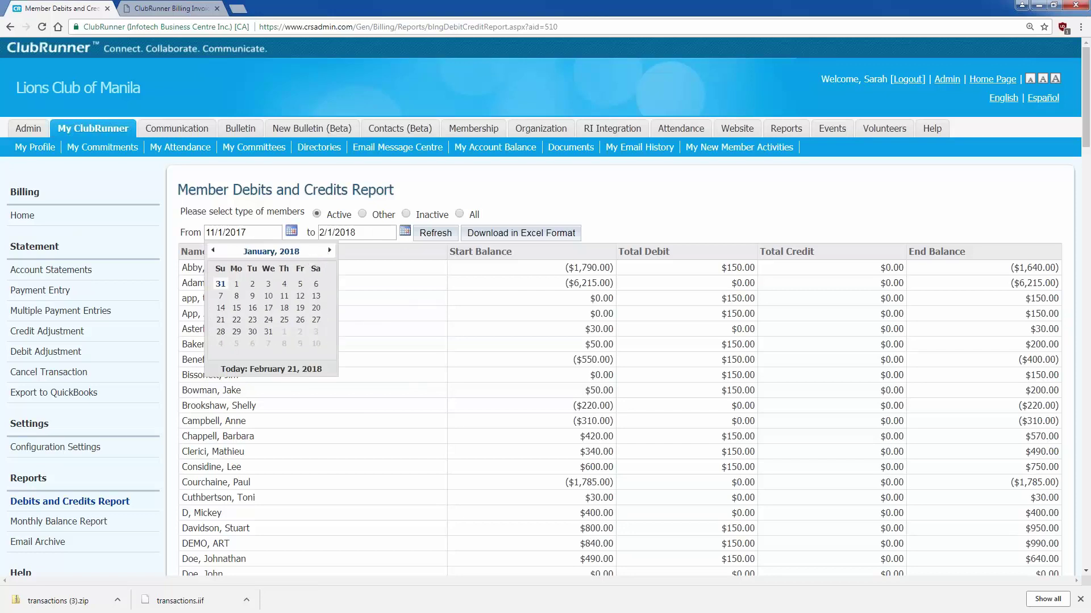
left_click(236, 284)
left_click(404, 231)
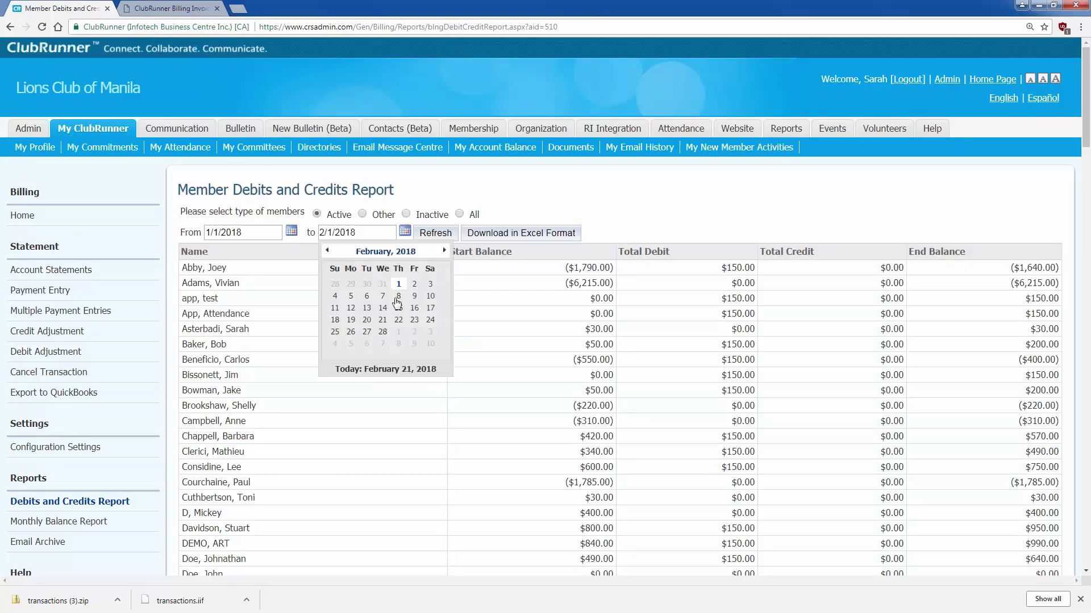
left_click(382, 332)
left_click(436, 233)
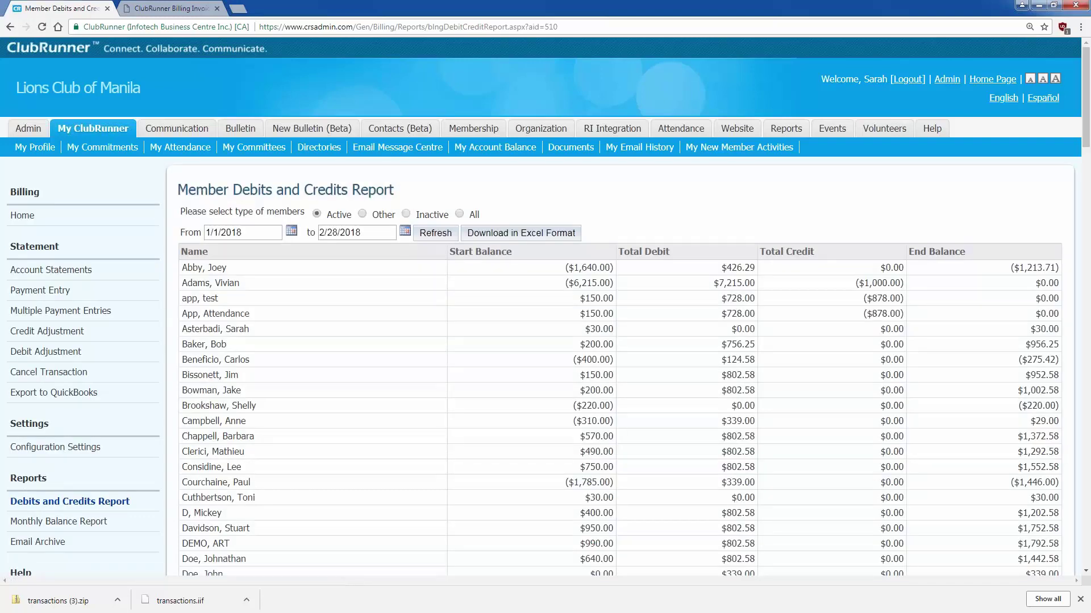
- Highlight the test member's start balance, $728.00 debit, credit and $0.00 end balance
double_click(622, 300)
left_click(623, 300)
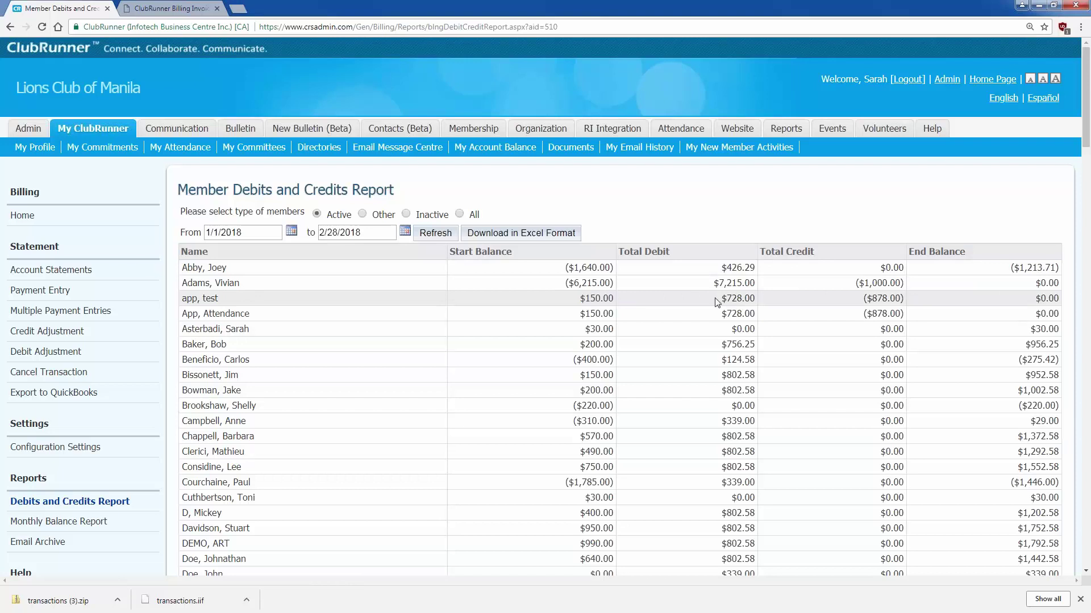
double_click(719, 299)
left_click_drag(850, 301, 904, 300)
left_click_drag(1017, 293, 1061, 302)
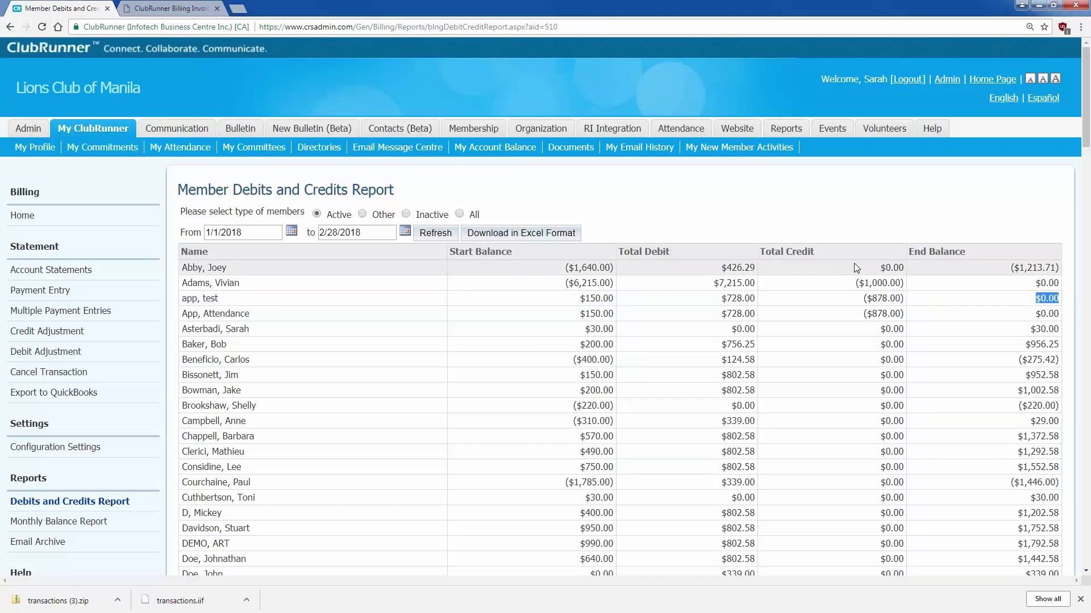
- Download the report in Excel format as DebitCreditReport.xls
scroll(853, 263, "down", 2)
left_click(543, 120)
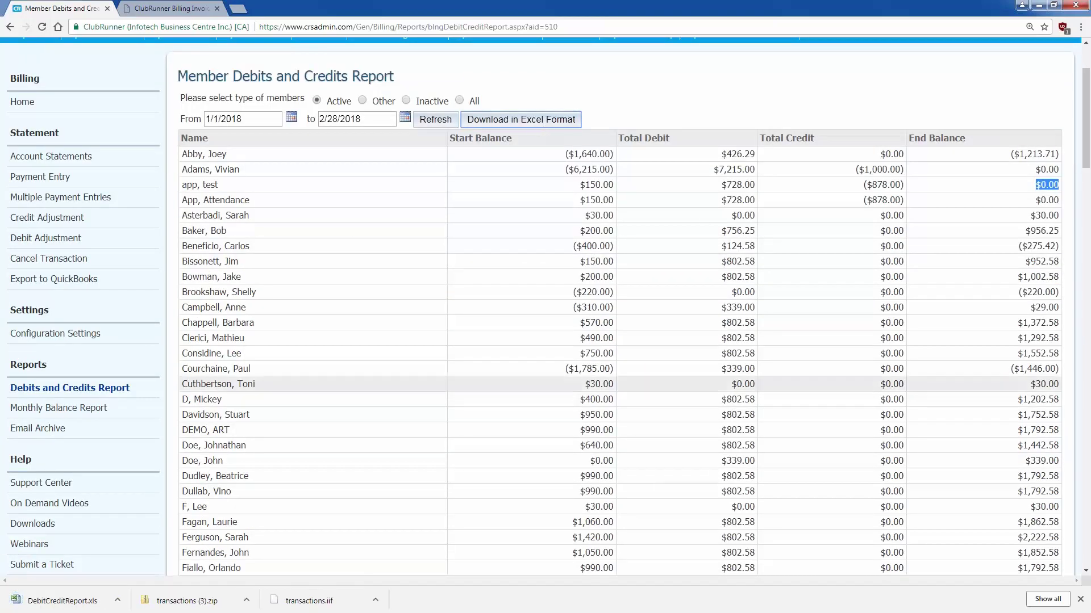
left_click(63, 409)
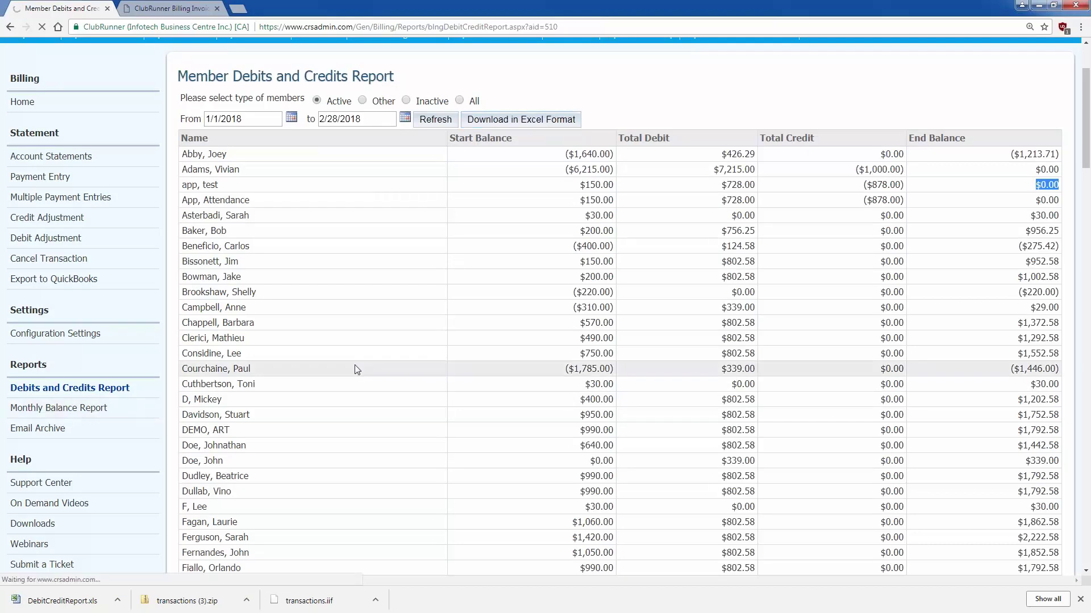
- Change the monthly report's end date to 3/1/2018 and refresh it
scroll(357, 370, "down", 2)
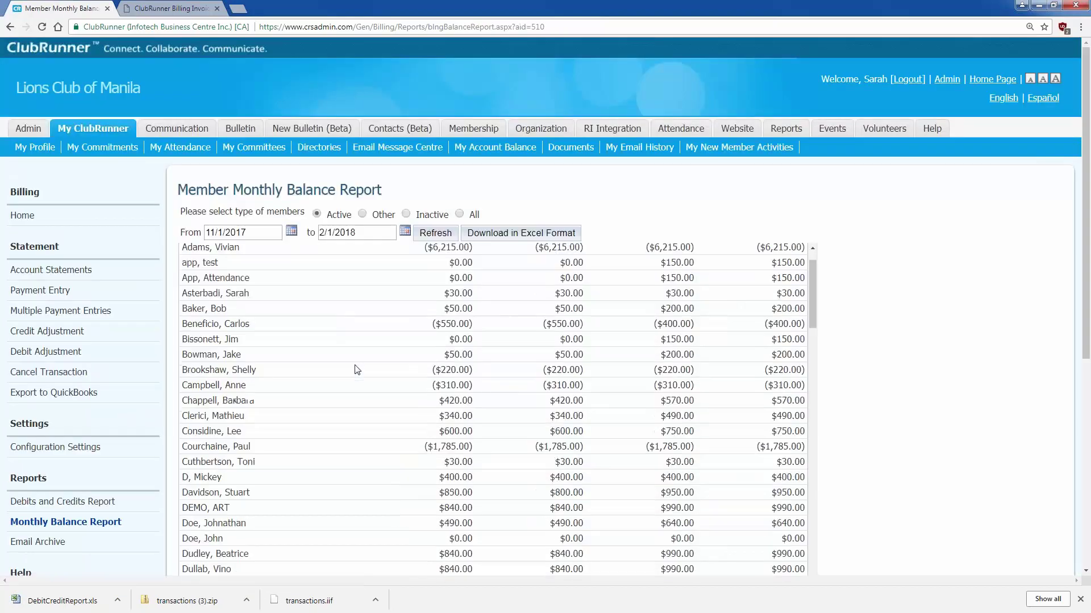
scroll(357, 370, "up", 2)
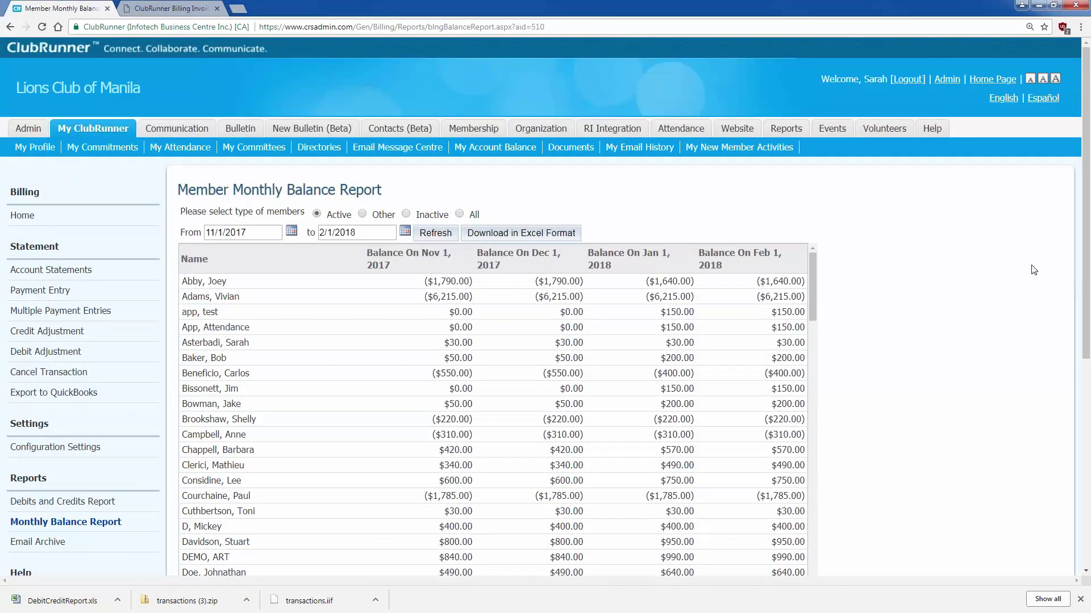
scroll(993, 278, "down", 1)
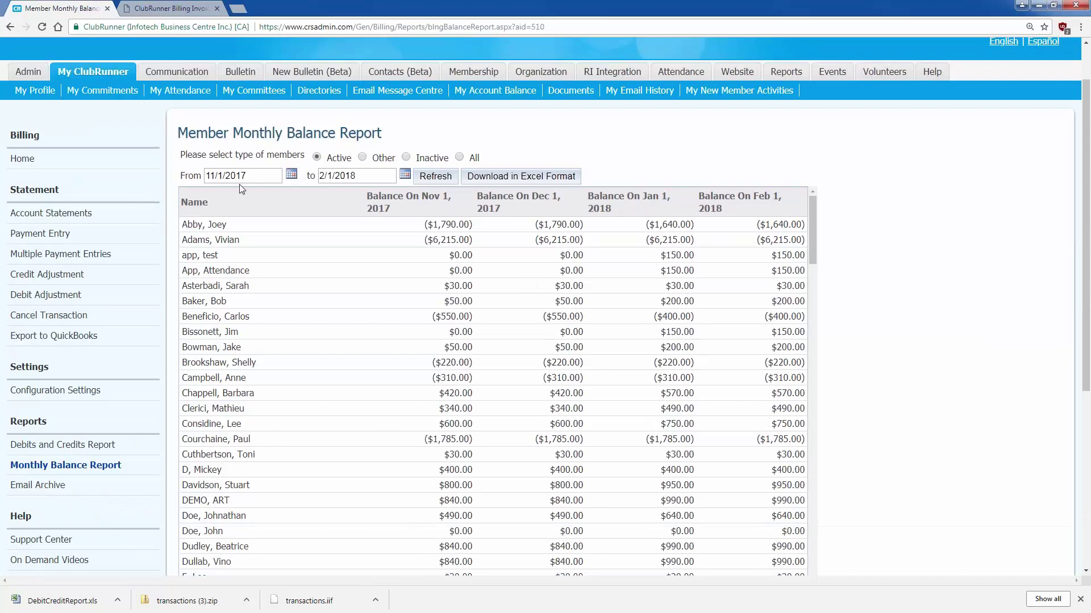
left_click(210, 177)
left_click_drag(211, 178, 256, 177)
left_click(257, 178)
left_click_drag(319, 177, 365, 178)
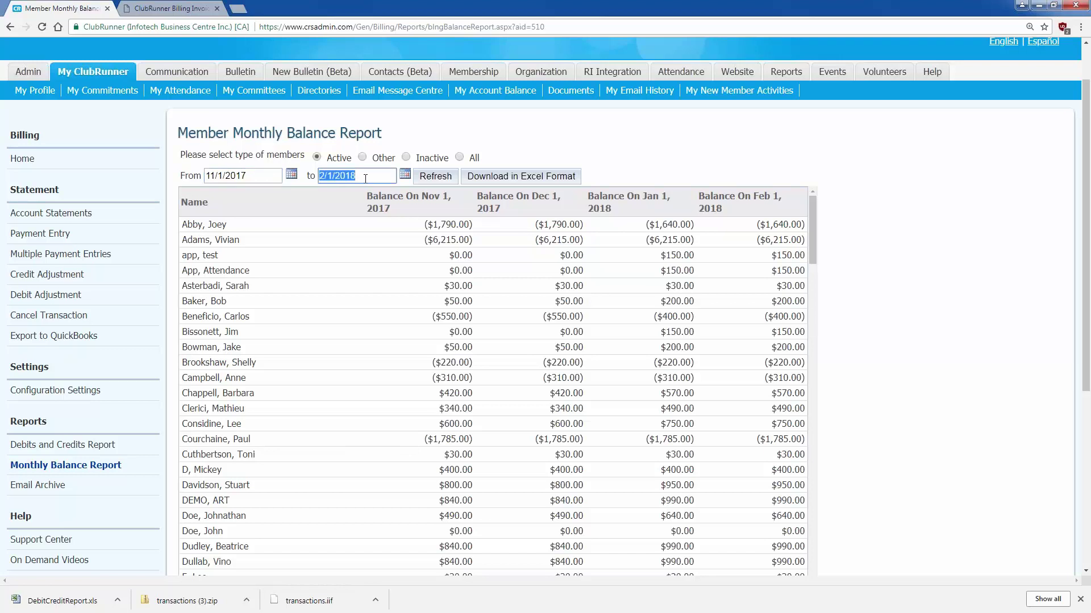
left_click(409, 175)
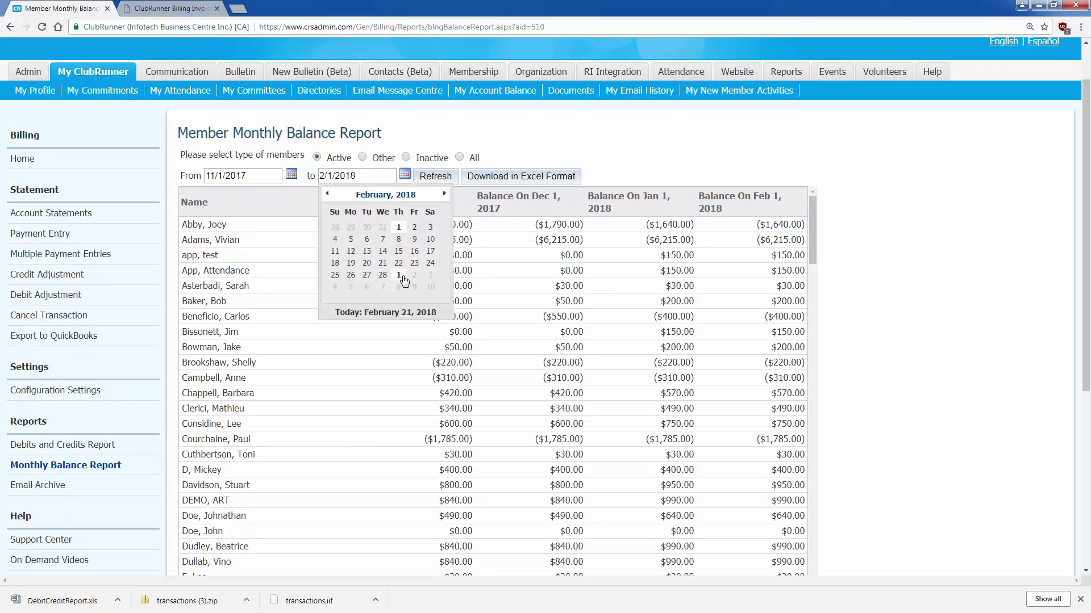
left_click(400, 278)
left_click(435, 176)
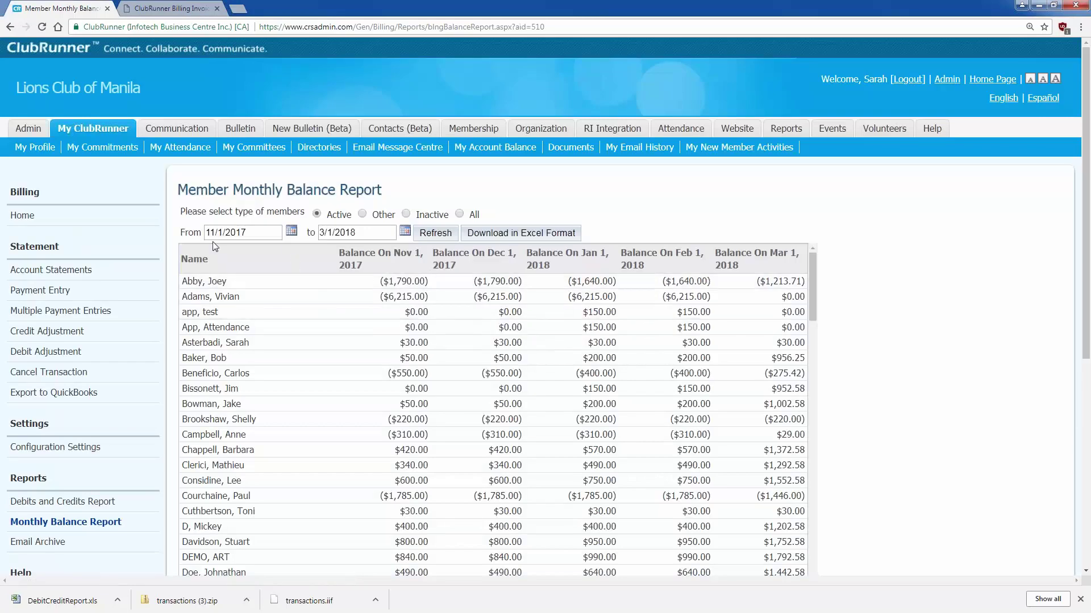
- Change the start date's day to 15 (11/15/2017) and refresh the report
left_click(221, 234)
left_click_drag(319, 232, 394, 232)
key("Right")
left_click(217, 232)
double_click(219, 232)
type("15")
left_click(453, 234)
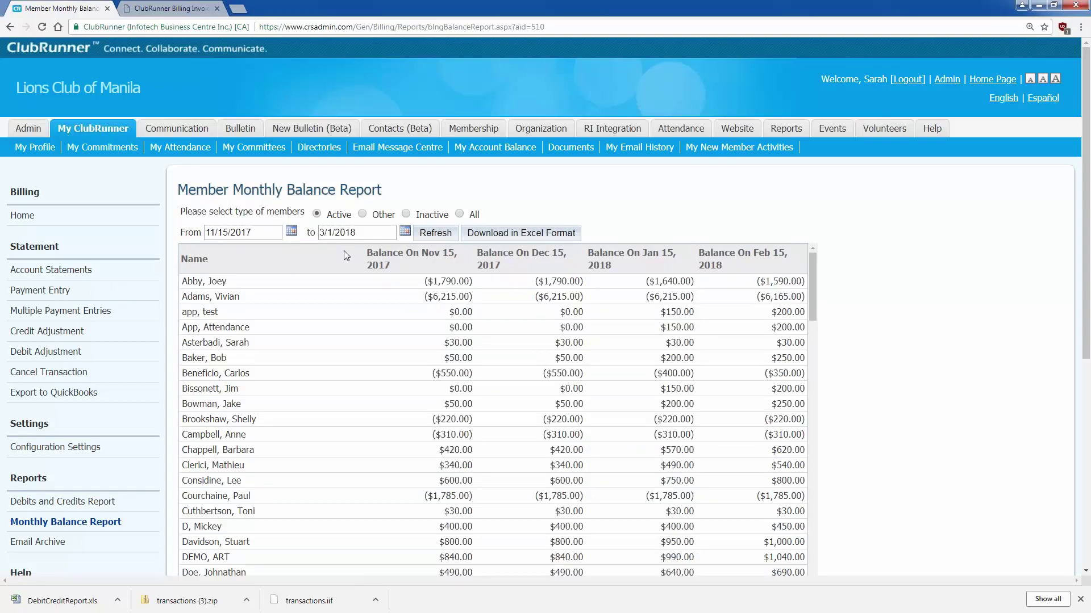
- Change the end date to 3/15/2018 and rerun the report
left_click_drag(208, 231, 277, 232)
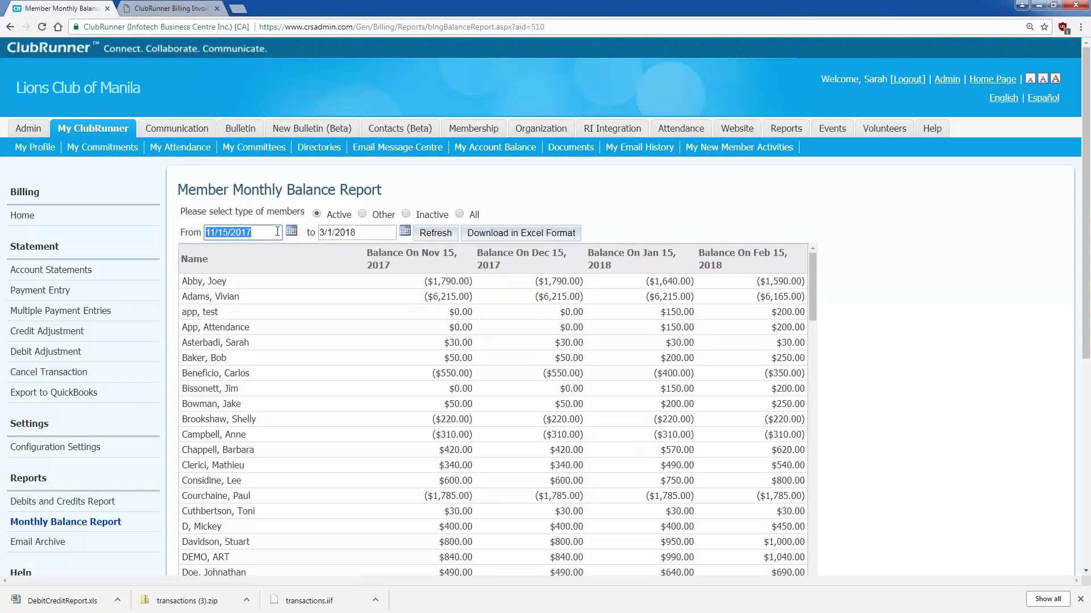
left_click(278, 231)
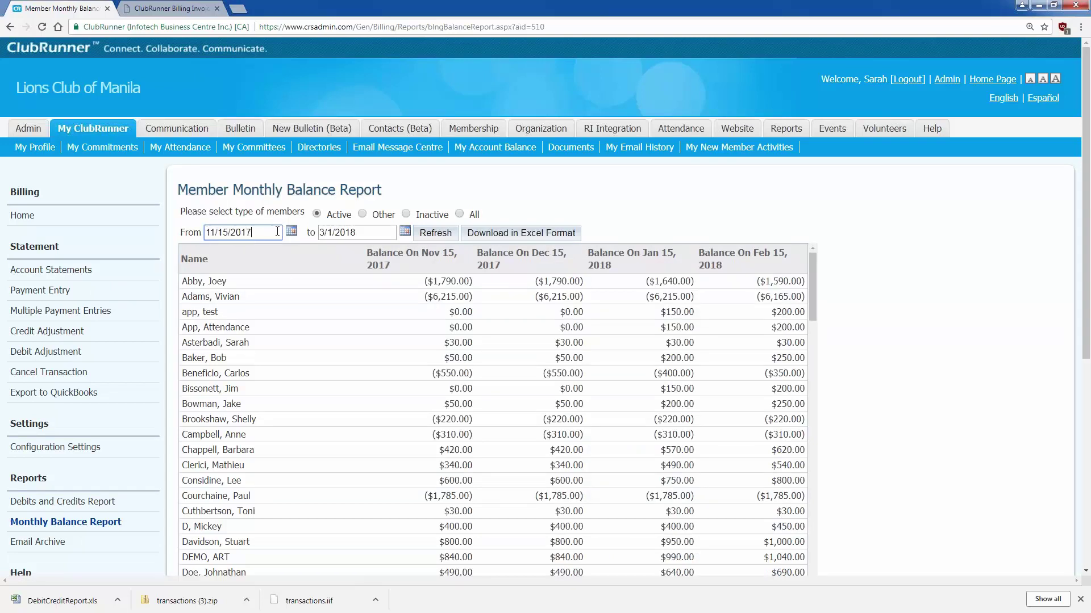
double_click(330, 233)
type("15")
left_click(436, 233)
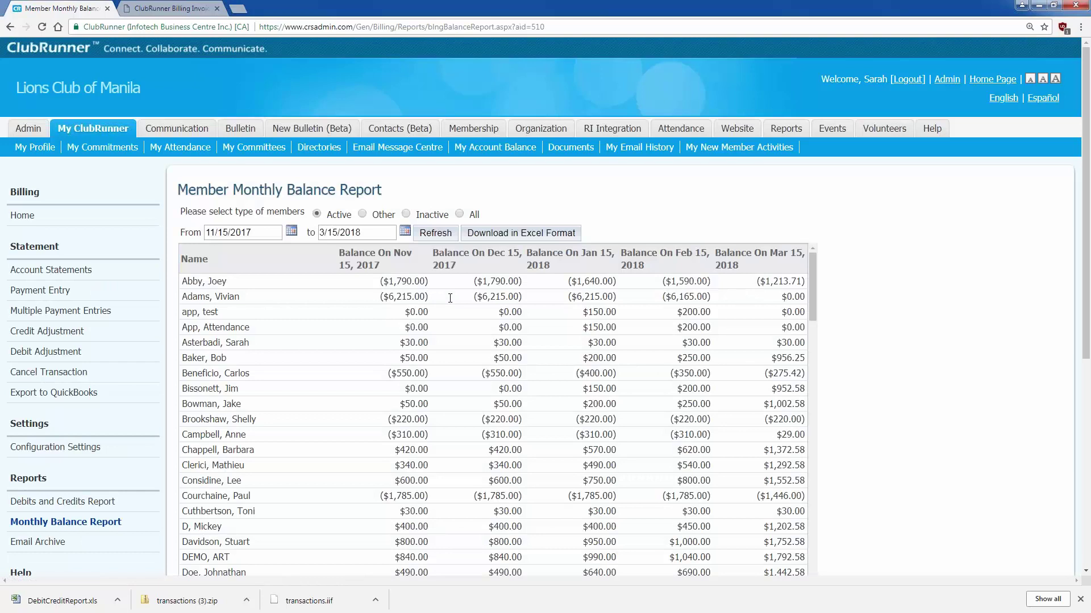
- Scroll through the report down to the Balance On Mar 15, 2018 figures
scroll(450, 299, "down", 4)
scroll(750, 204, "down", 1)
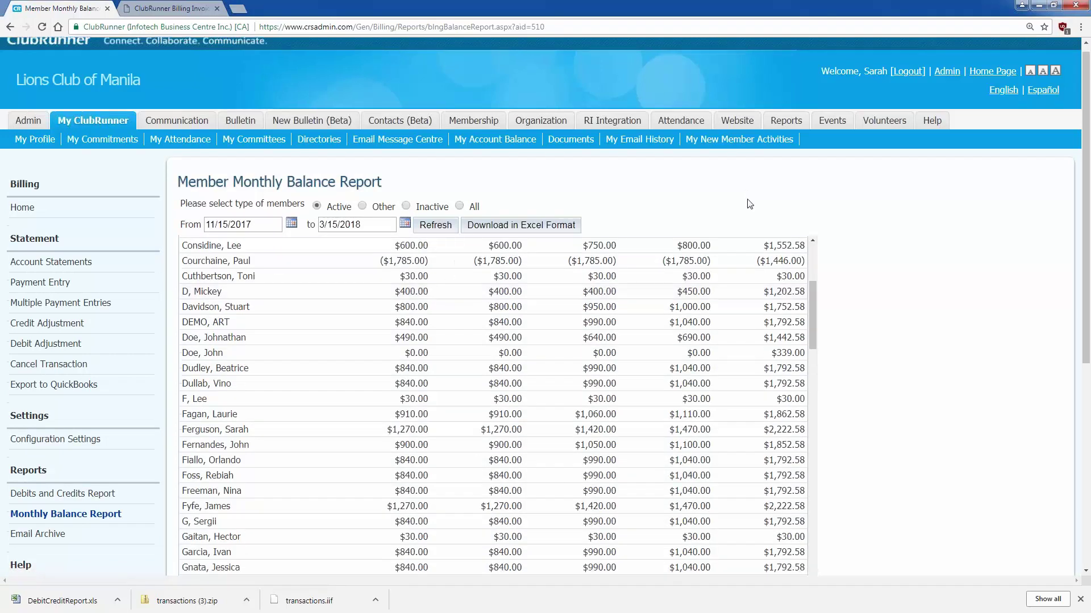
scroll(749, 205, "down", 3)
left_click(80, 378)
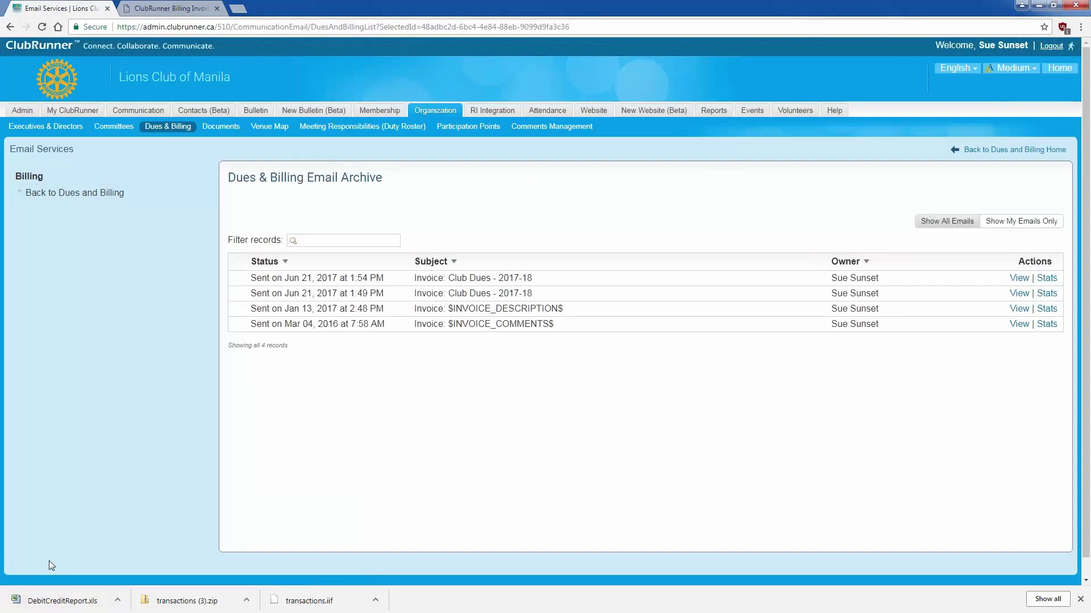
- Try Stats on the first two archived emails, then view 'Invoice: Club Dues - 2017-18'
left_click(1047, 278)
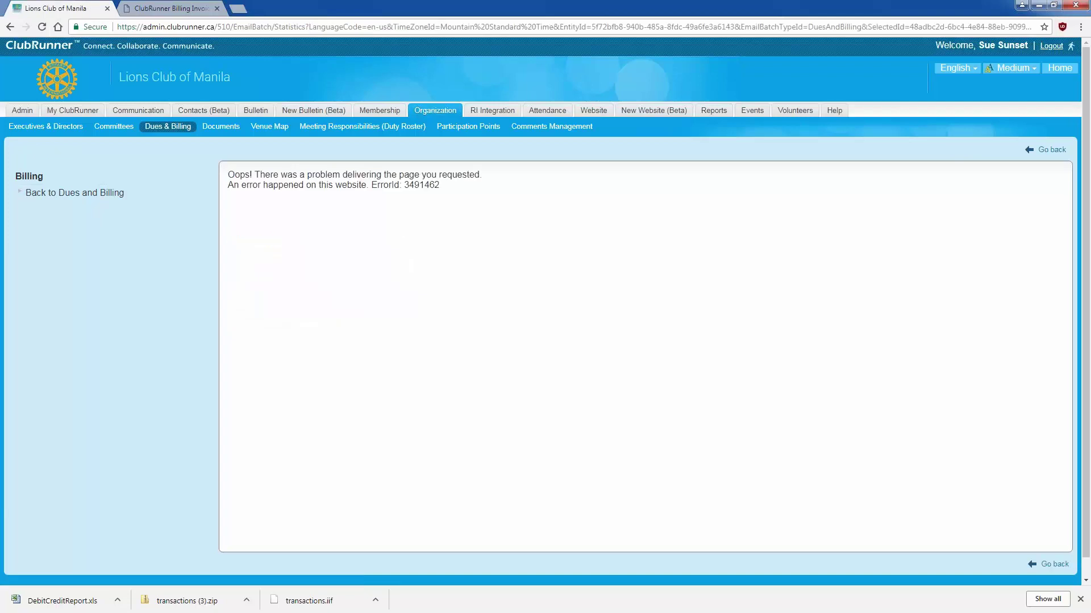
left_click(12, 27)
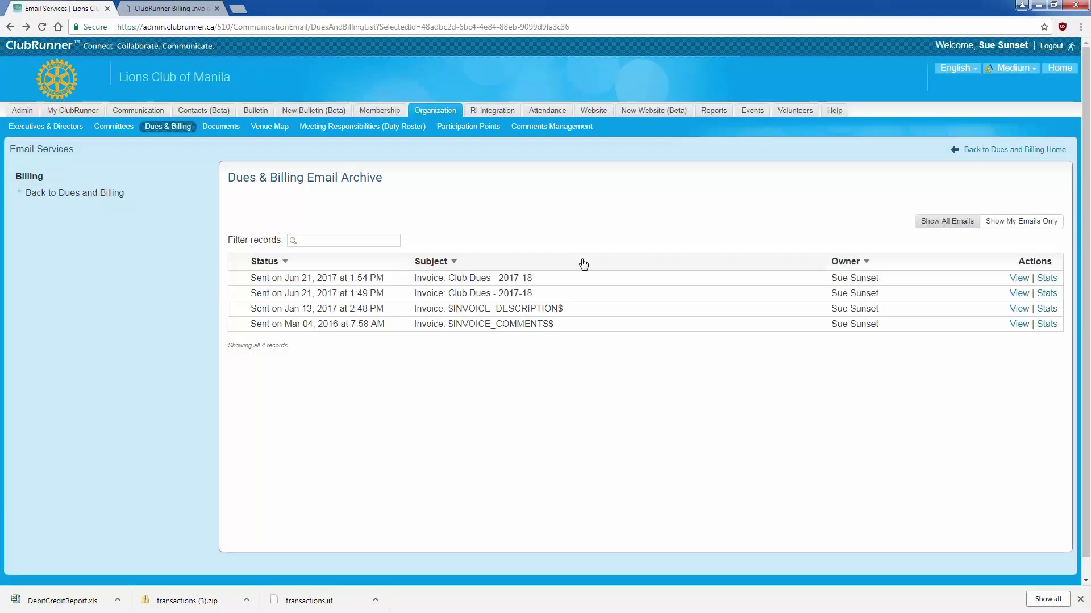
left_click(1047, 293)
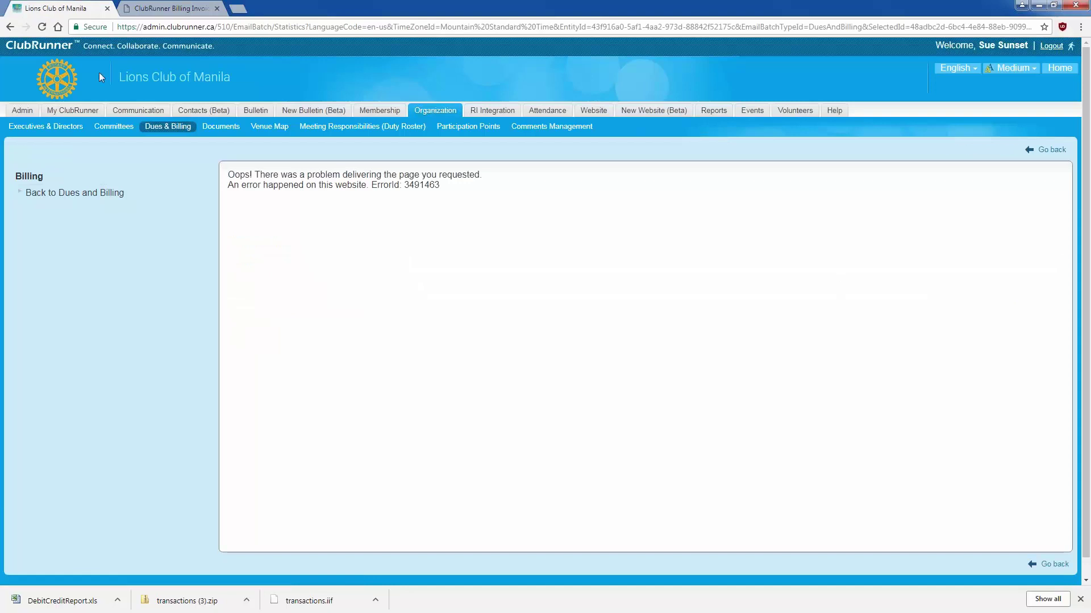
left_click(10, 27)
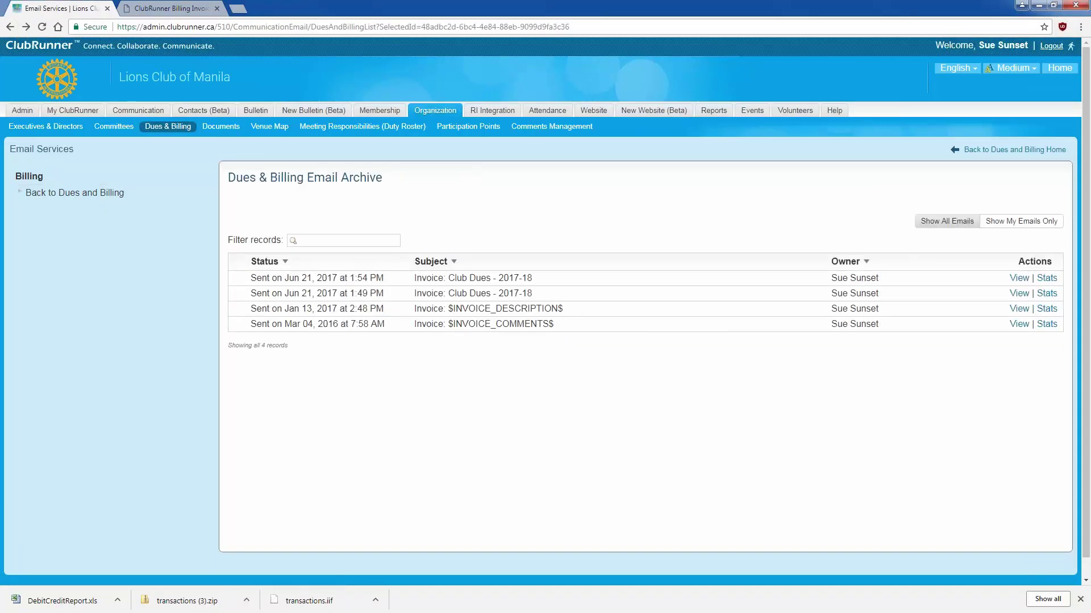
left_click(1019, 278)
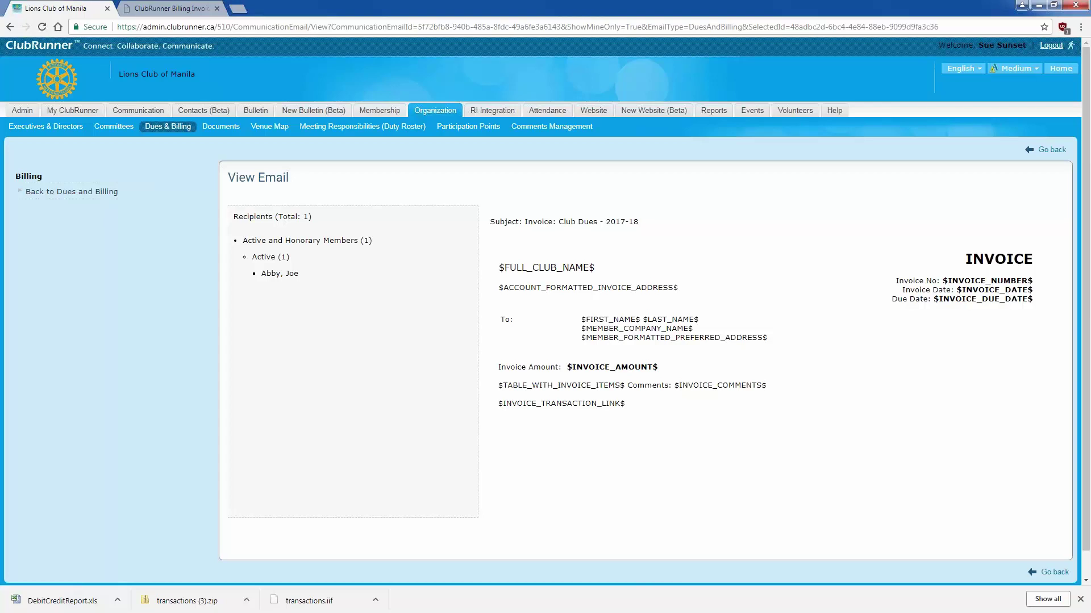
left_click(72, 111)
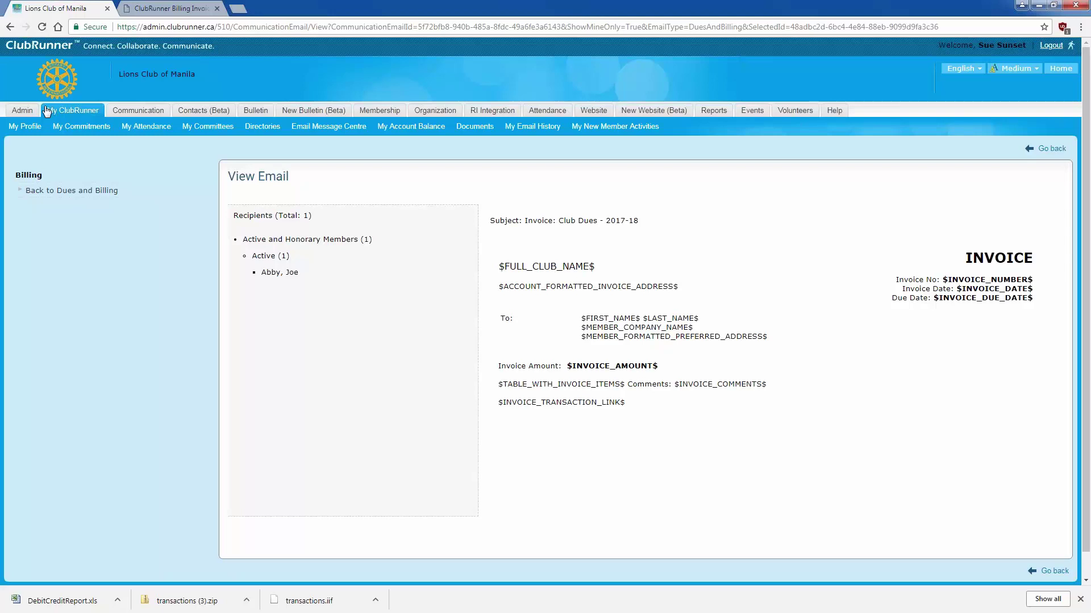
- Open My Email History showing 25 emails: 22 delivered, 3 dropped, none opened
left_click(529, 127)
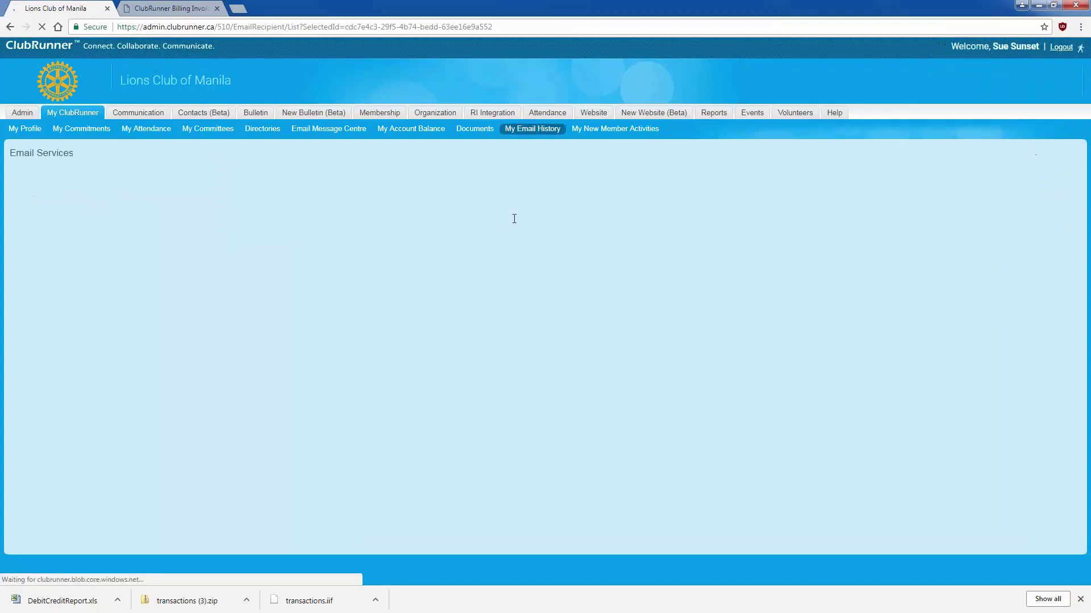
scroll(514, 219, "down", 3)
scroll(514, 219, "down", 6)
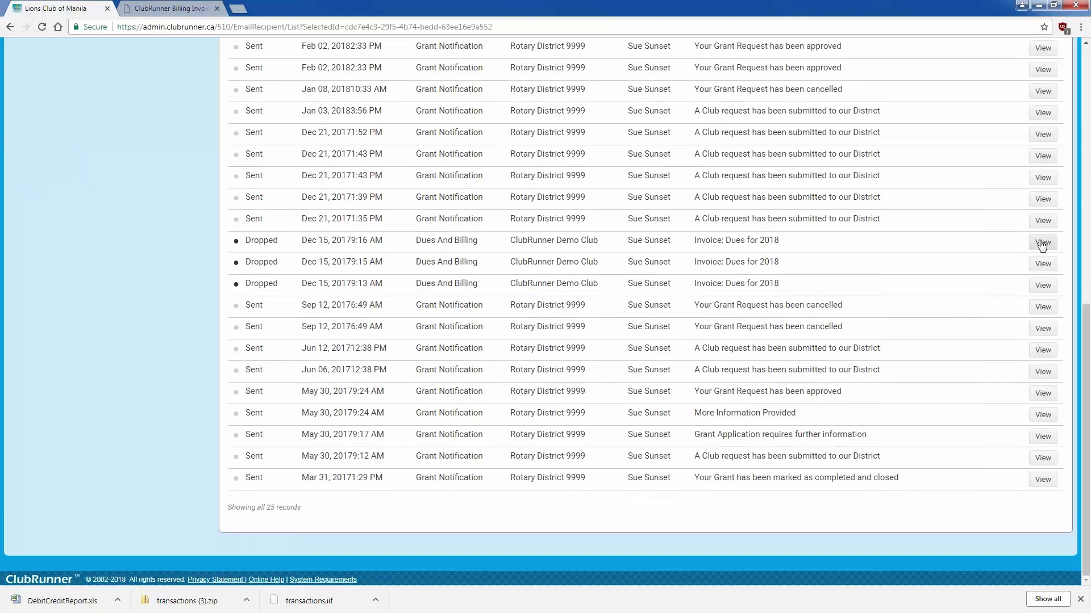
- View a dropped 'Dues for 2018' invoice email's details, then close them
left_click(1042, 242)
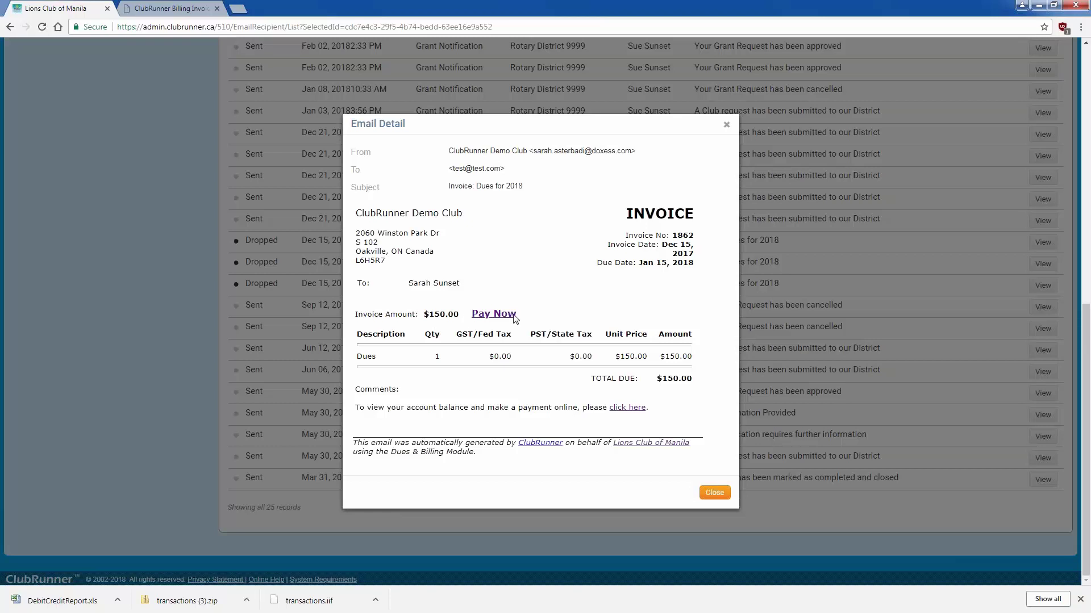
left_click(714, 493)
scroll(528, 437, "up", 9)
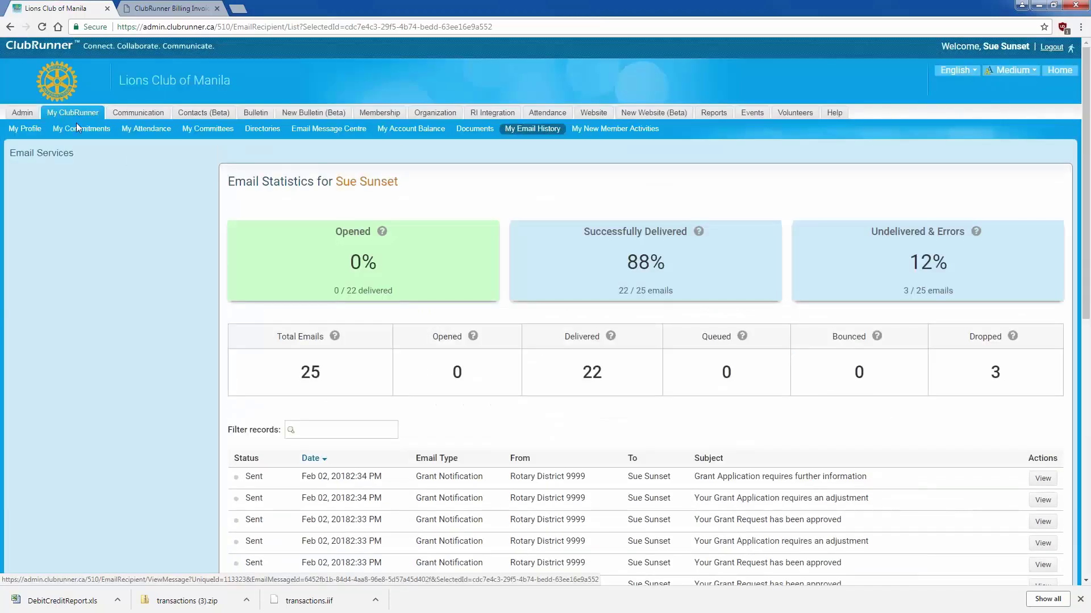
left_click(398, 130)
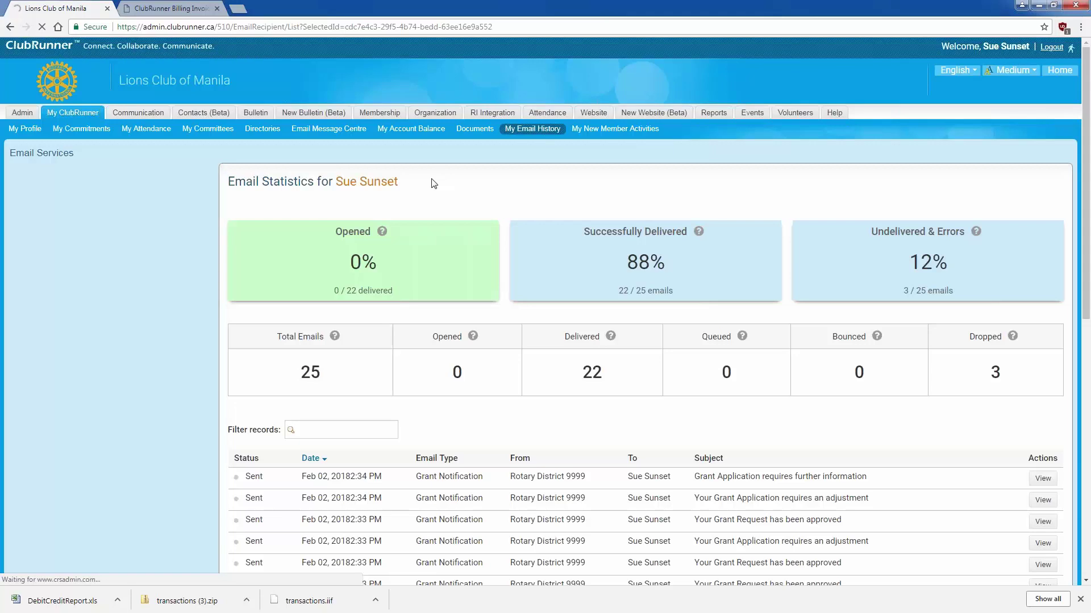
- Close the stray blank tab and start paying the outstanding $107.58 balance
left_click(238, 9)
key("ctrl+w")
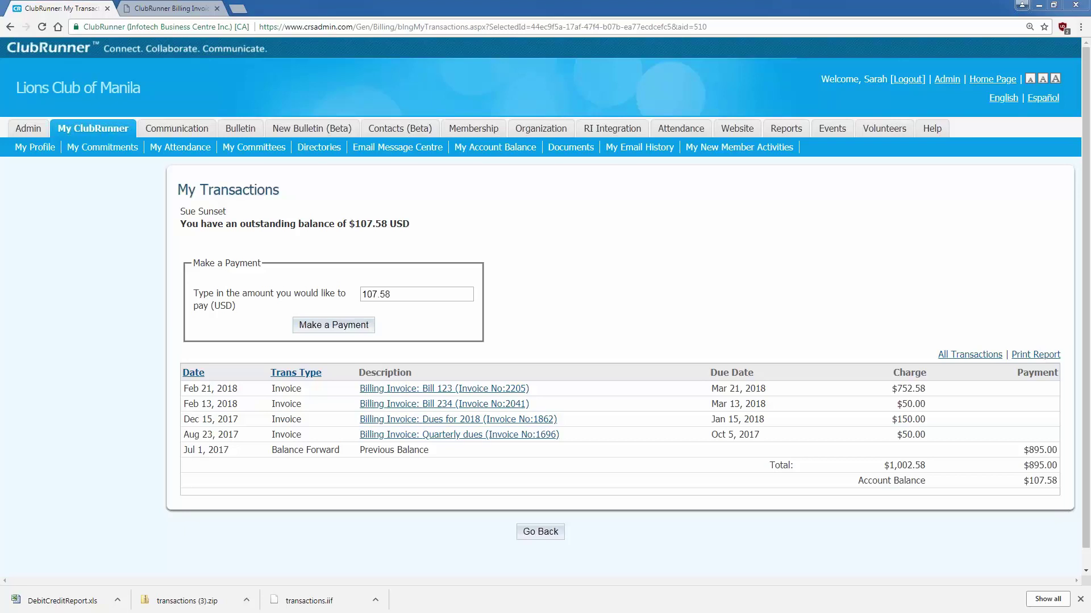
left_click(356, 330)
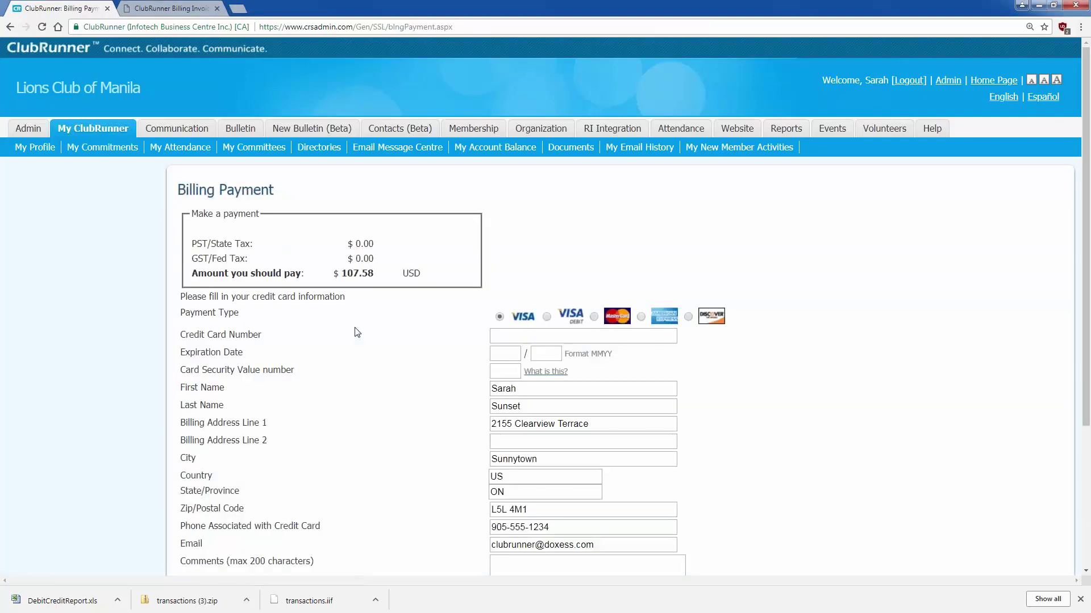
- Pay the $107.58 by card, entering the test card number, expiry and CVV
scroll(356, 332, "down", 1)
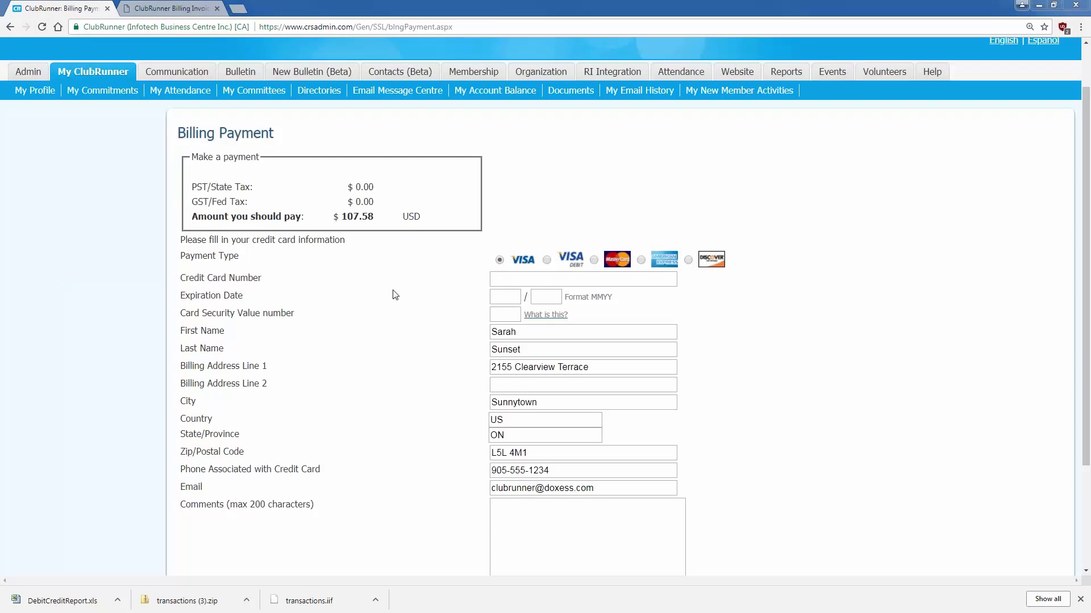
left_click(502, 281)
key("ctrl+v")
left_click(505, 296)
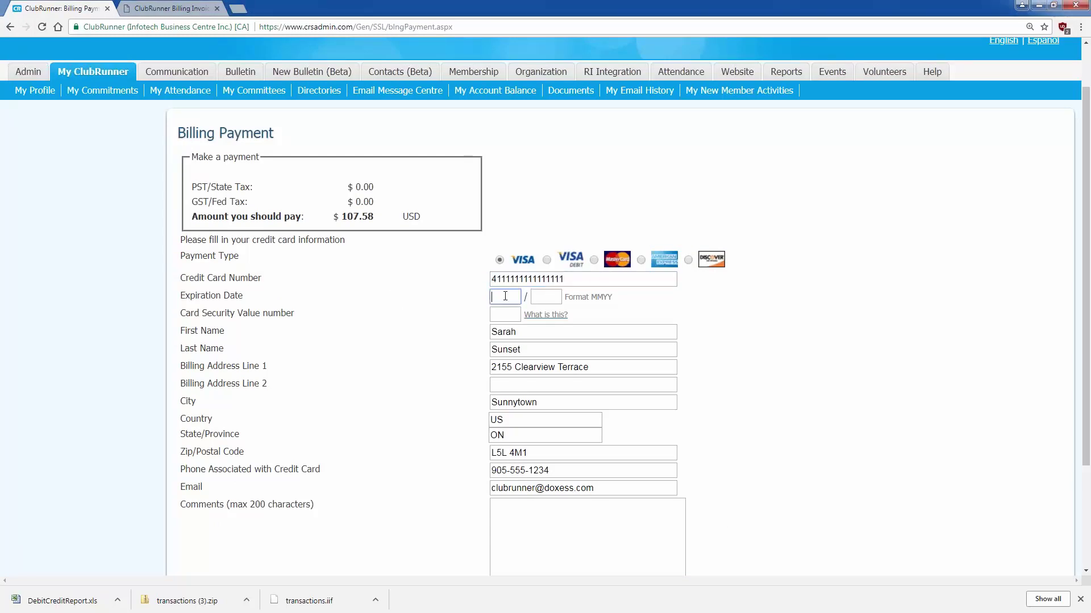
type("02020123")
key("Tab")
key("Tab")
scroll(470, 341, "down", 3)
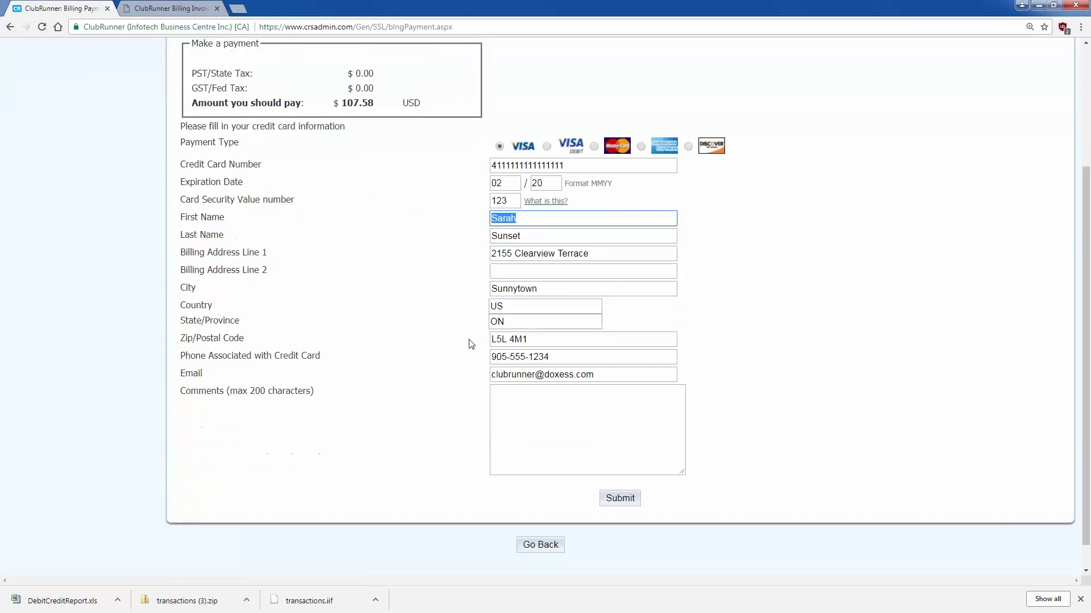
left_click(610, 469)
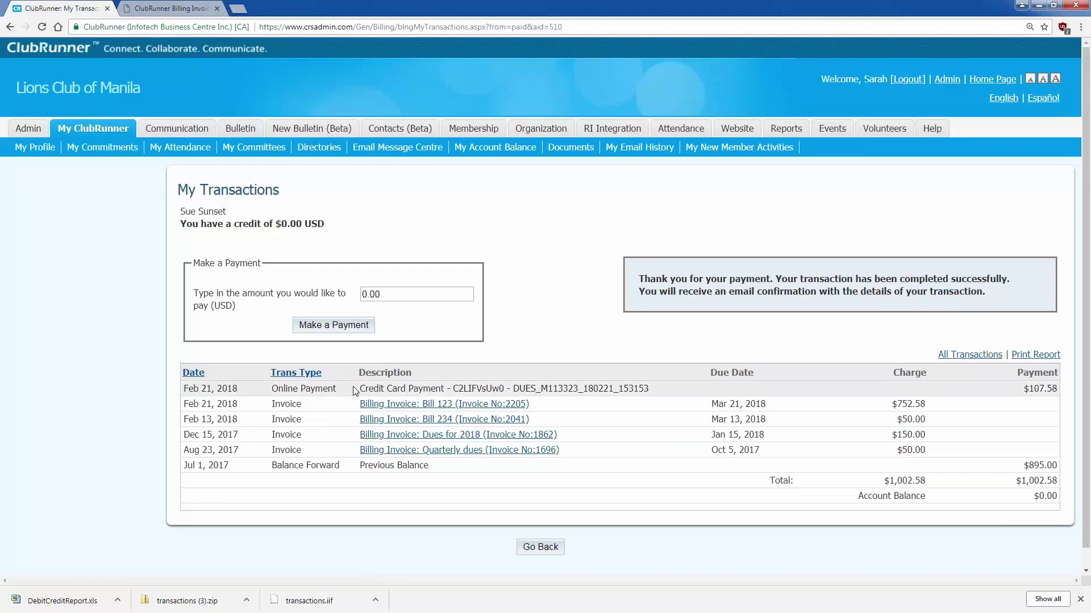
left_click_drag(360, 390, 649, 390)
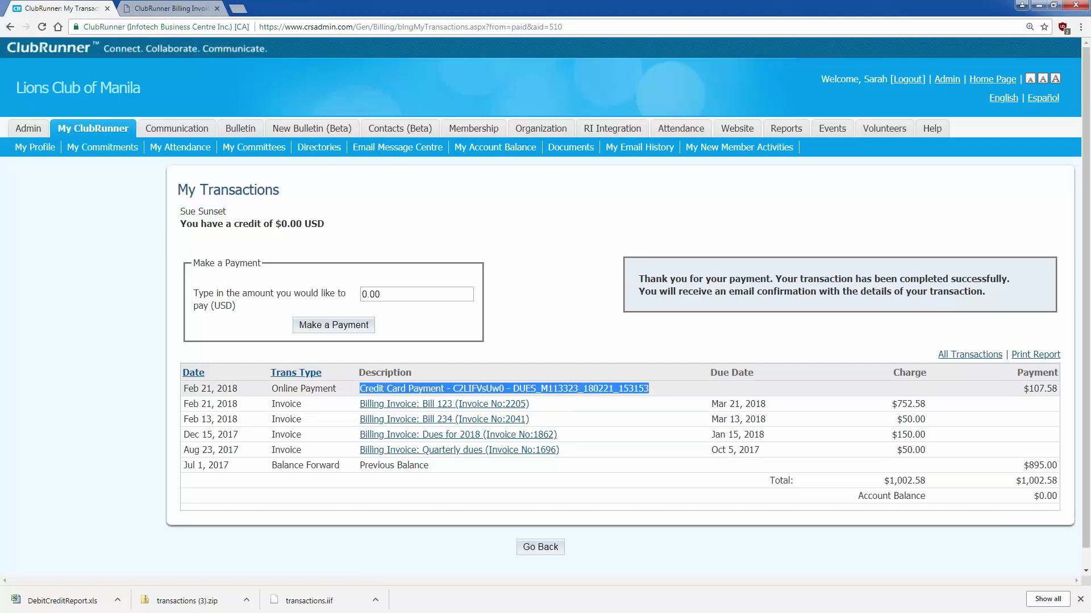
left_click(649, 390)
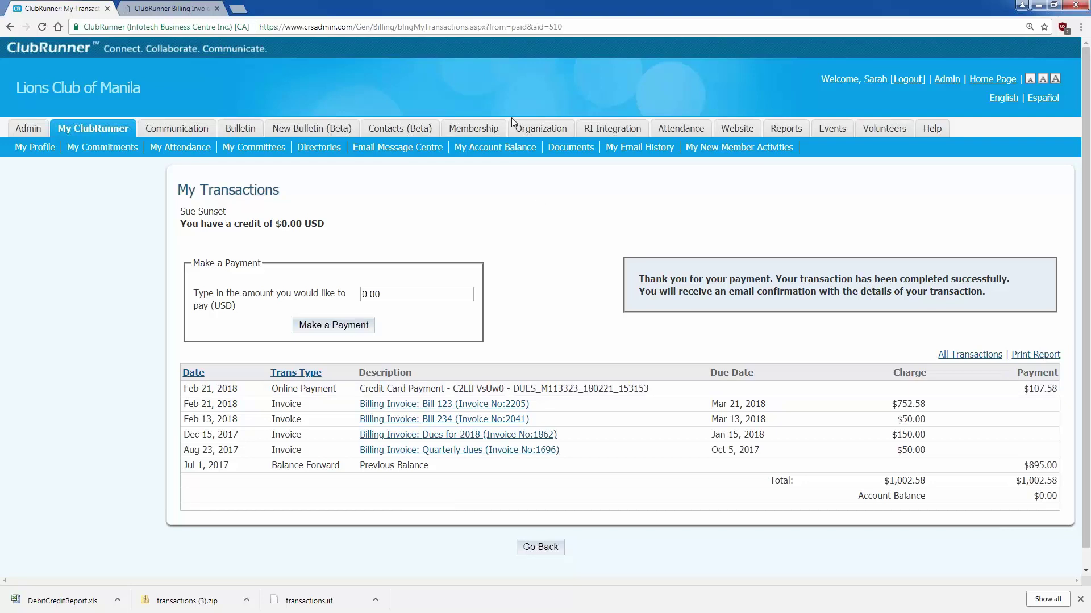
- Open the Account Statements list for all members under Organization > Dues & Billing
left_click(530, 129)
left_click(207, 147)
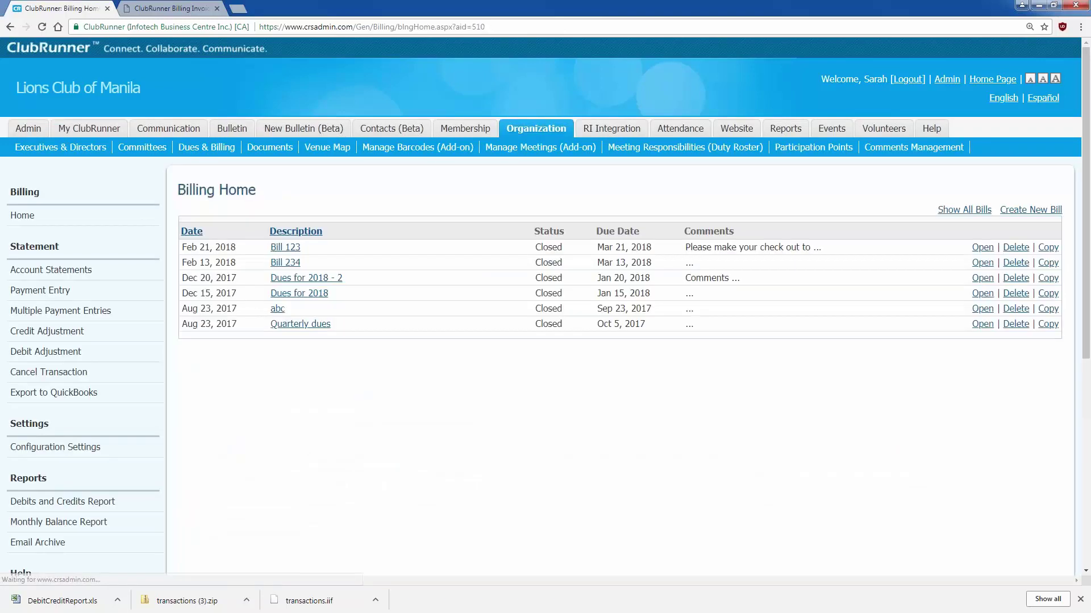
left_click(120, 272)
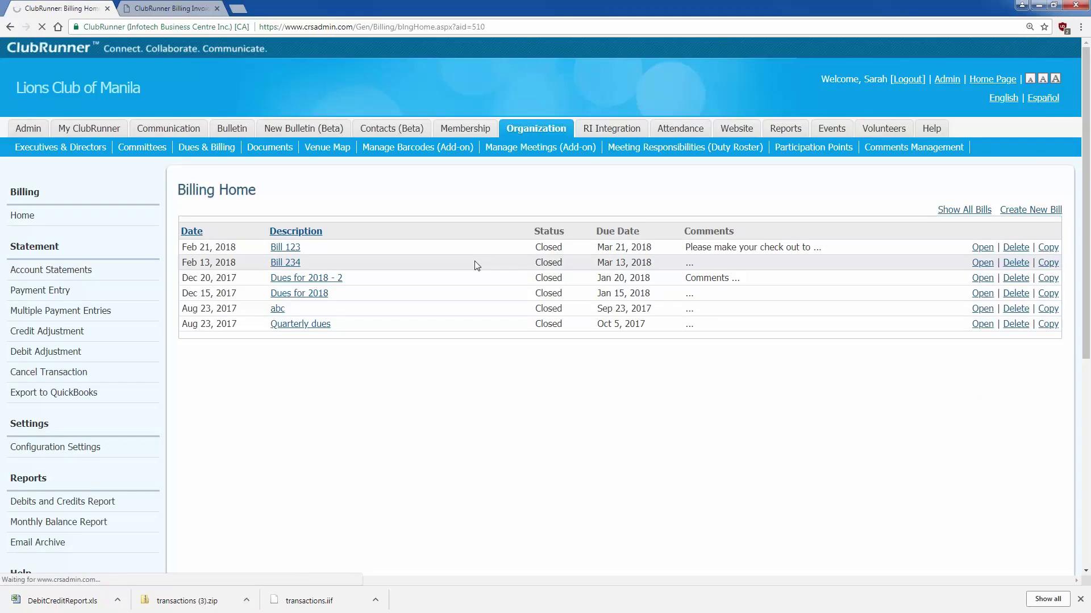
scroll(476, 265, "down", 3)
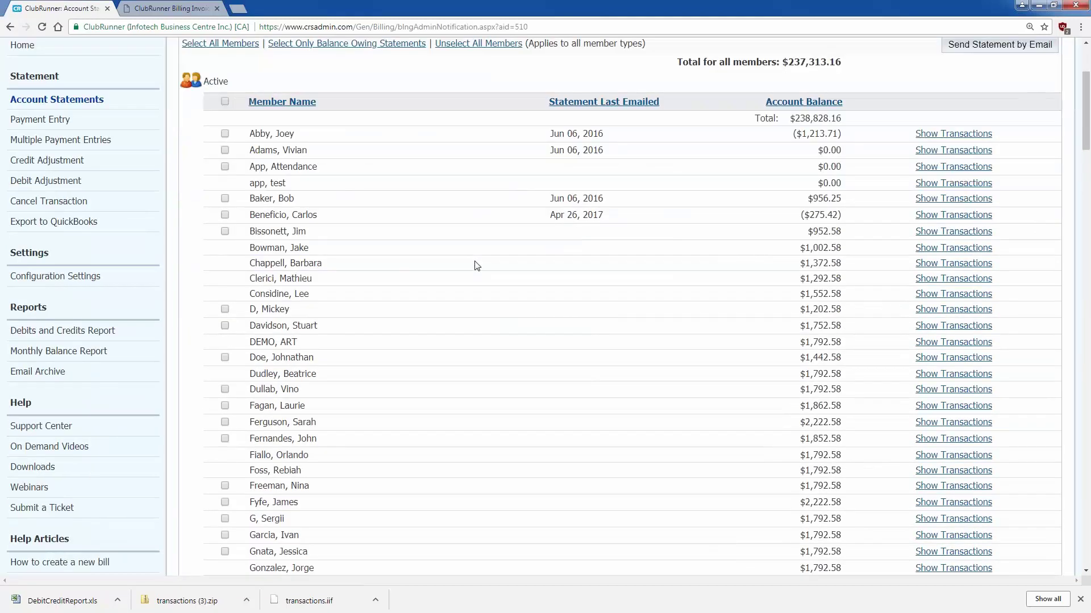
- Search the page for the paying member by name
key("ctrl+f")
type("sarah")
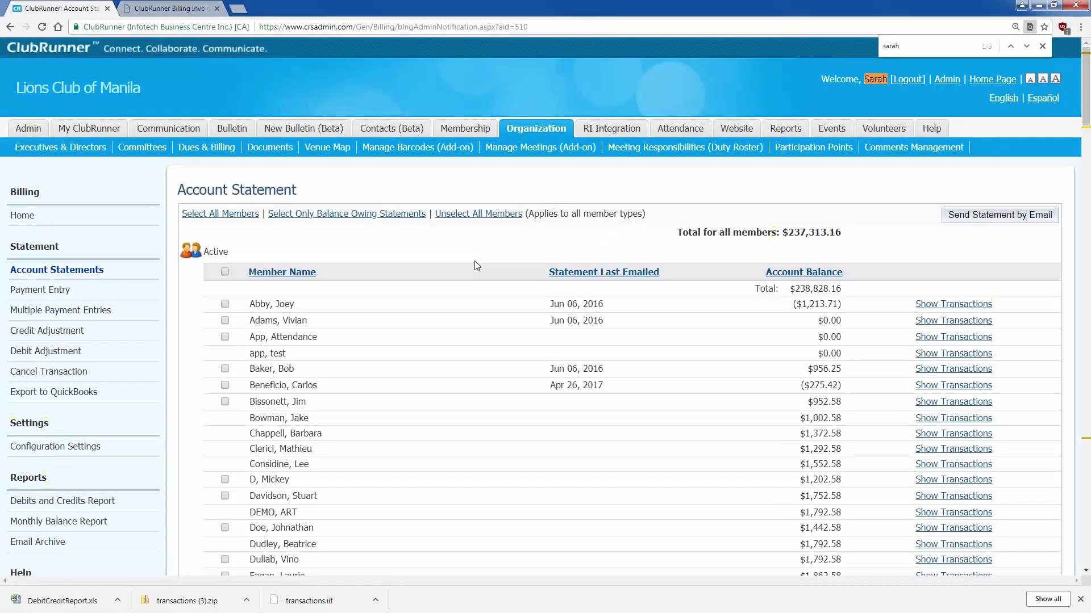
key("Return")
key("Return")
key("Return")
key("BackSpace")
key("BackSpace")
key("BackSpace")
key("BackSpace")
key("BackSpace")
type("Sue")
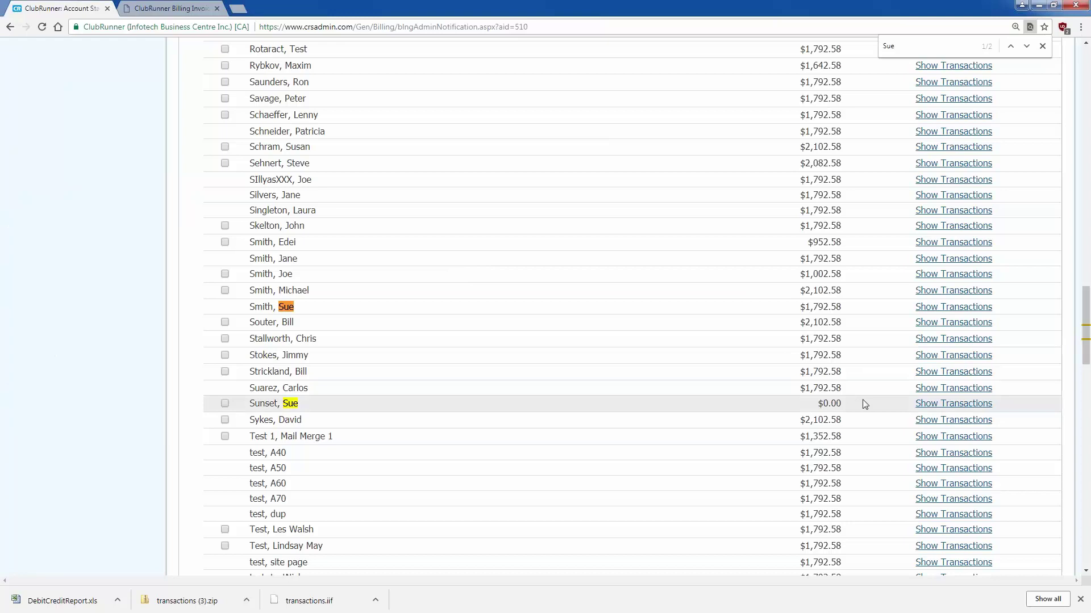
- Show the paying member's transactions: the $107.58 Online Payment and $0.00 balance
left_click(923, 404)
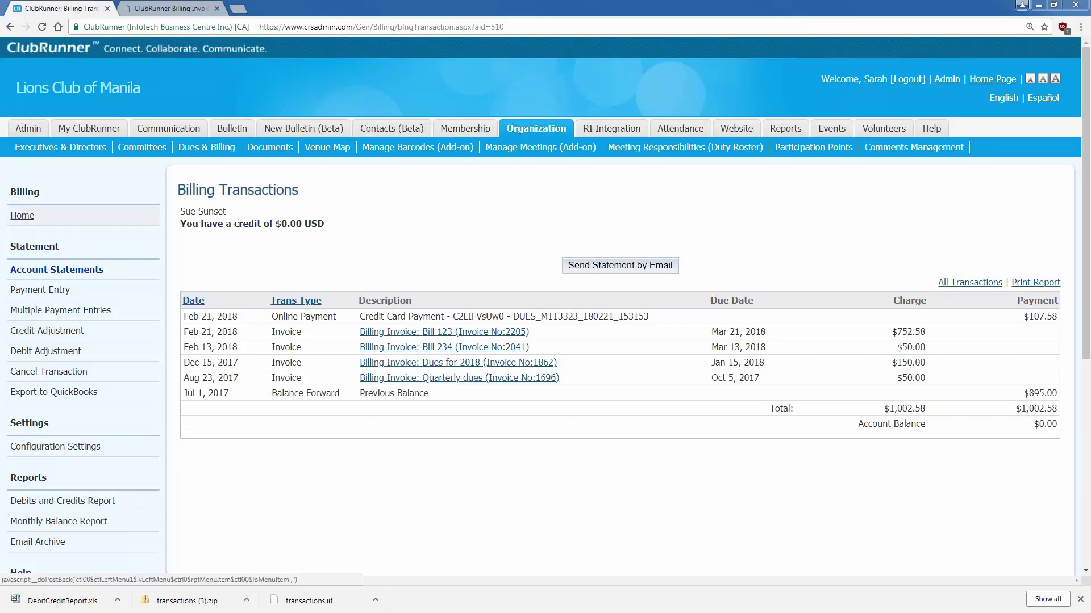
- Copy Bill 123 from Billing Home, creating 'Copy of Bill 123' dated Feb 21, 2018
left_click(22, 217)
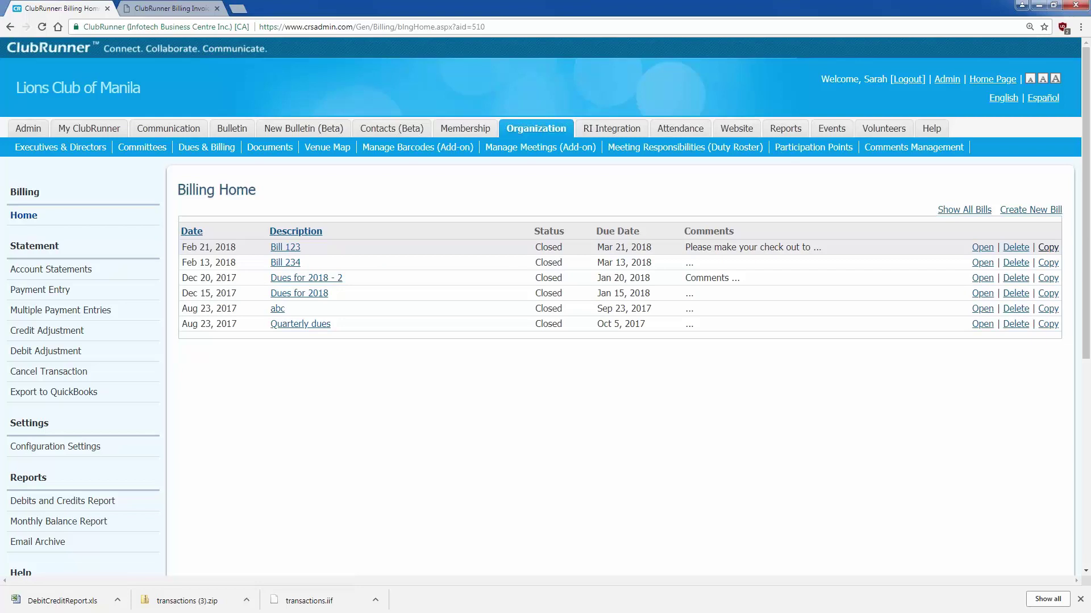
left_click(1048, 247)
left_click(588, 83)
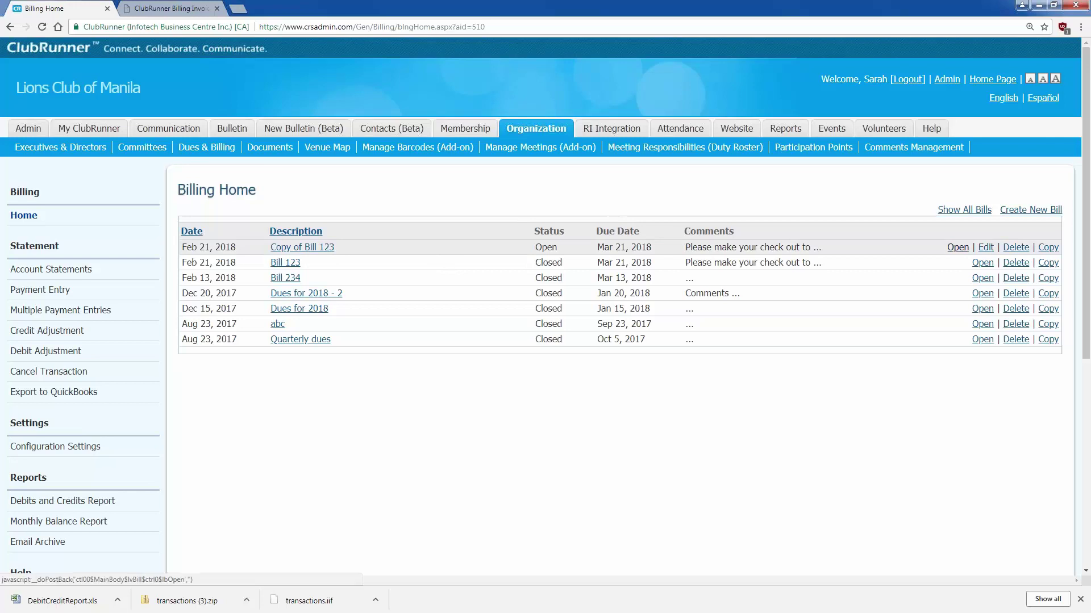
- Look over the new Copy of Bill 123, then go back to the Billing Home bill list
left_click(958, 247)
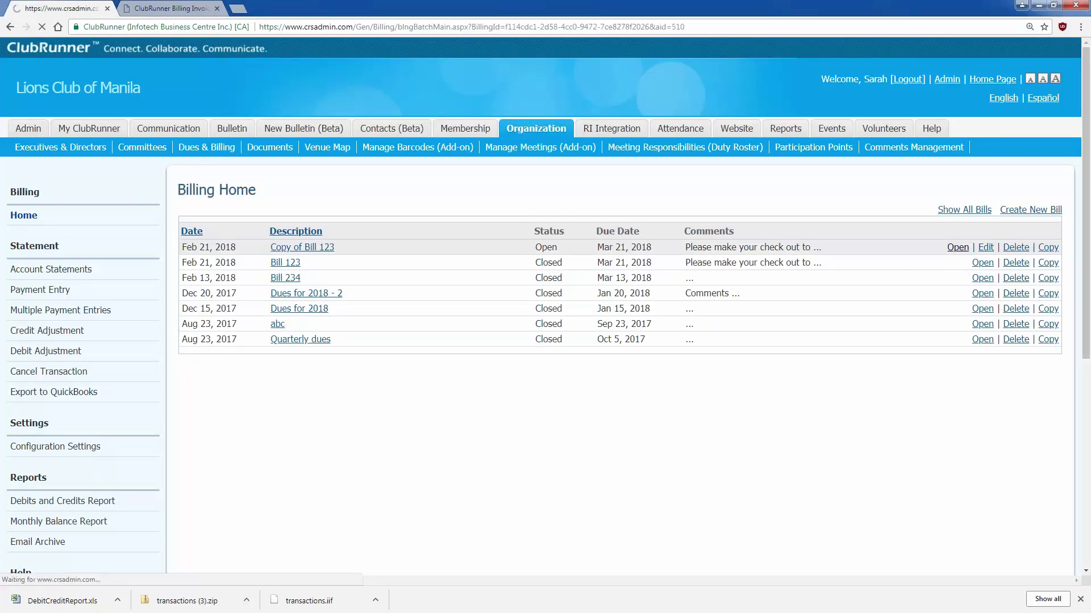
scroll(545, 307, "down", 2)
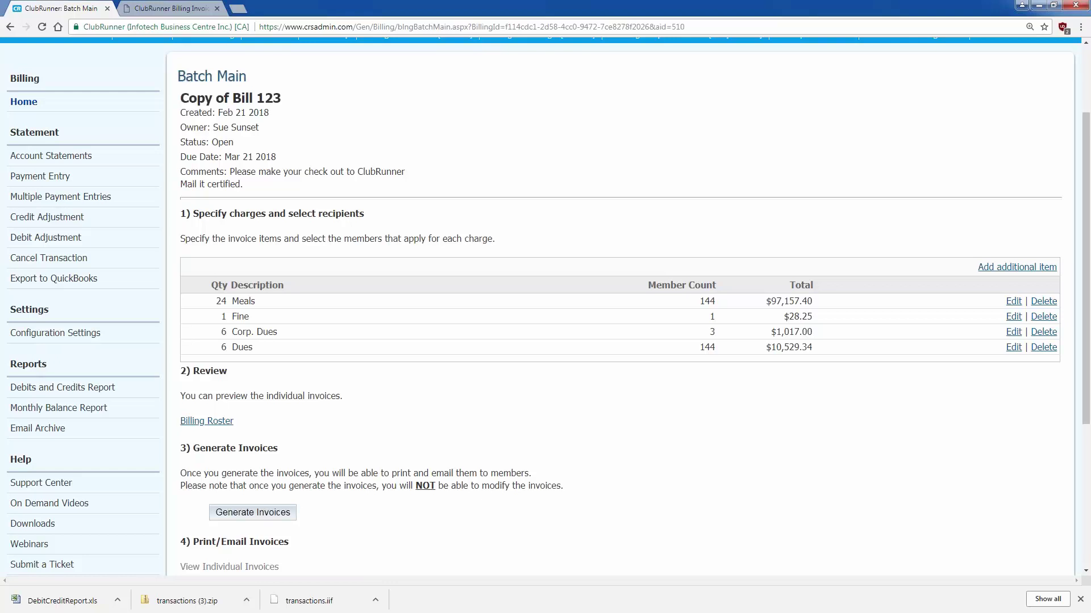
left_click(12, 31)
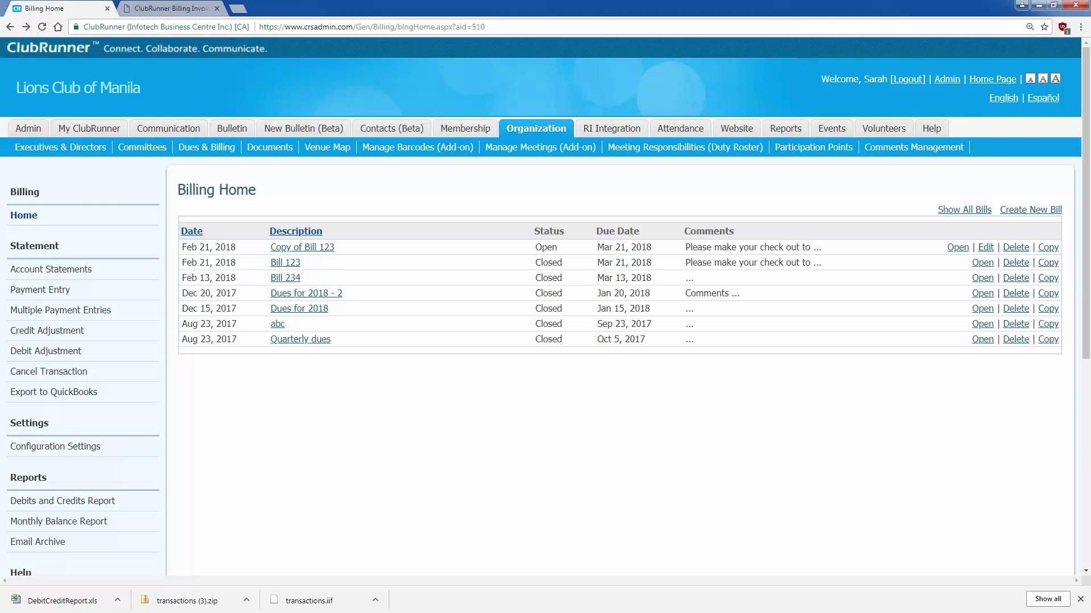
- Go to Account Statements in the Statement sidebar to see member balances
left_click(81, 266)
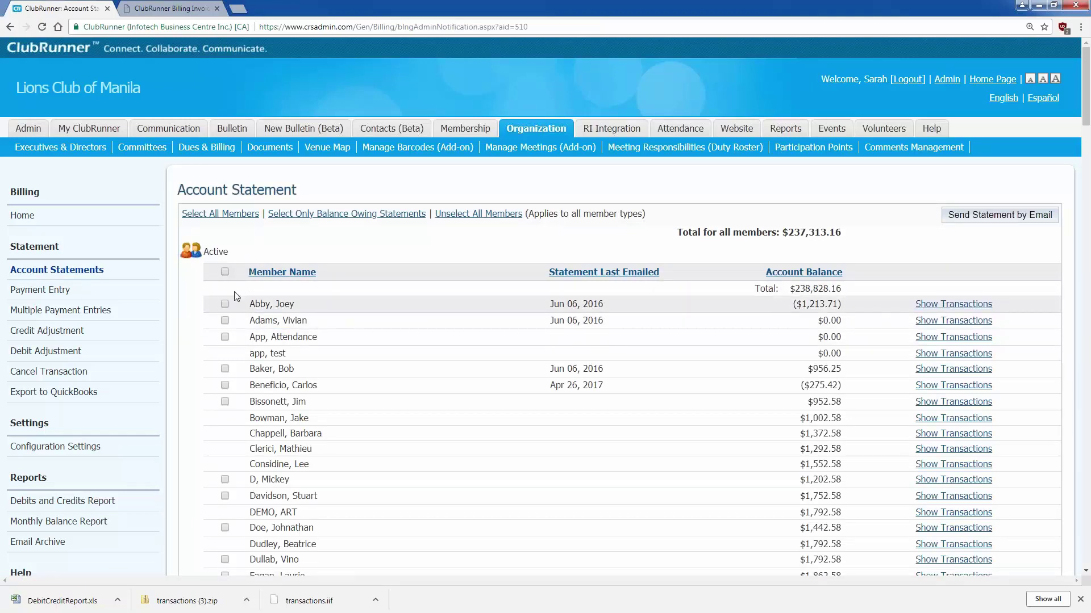
- Tick the select-all checkbox for every member, then scroll the list to verify
left_click(225, 271)
scroll(335, 420, "down", 6)
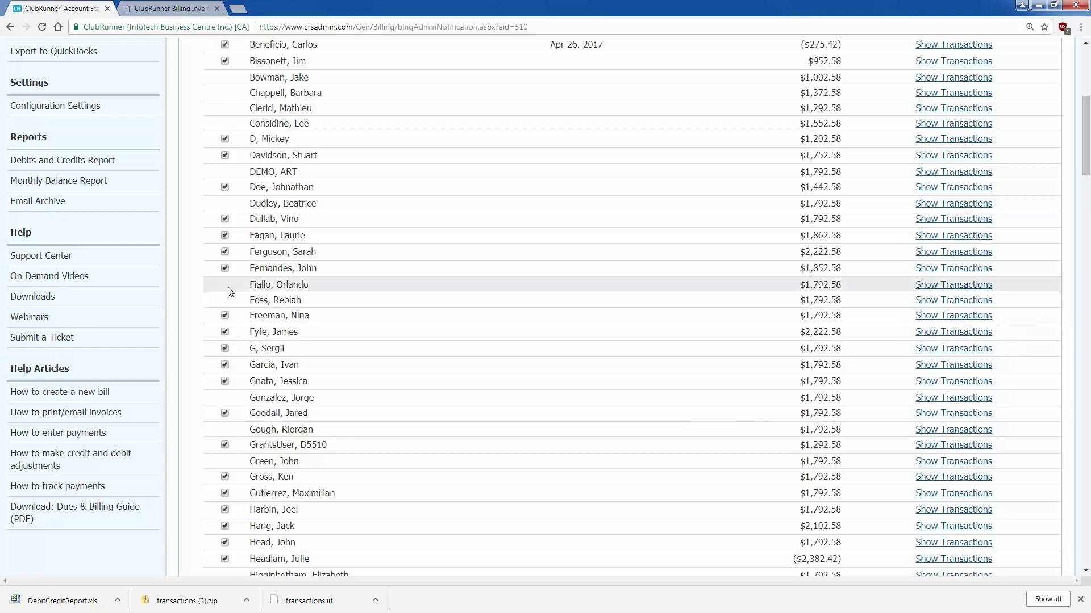
scroll(277, 354, "up", 5)
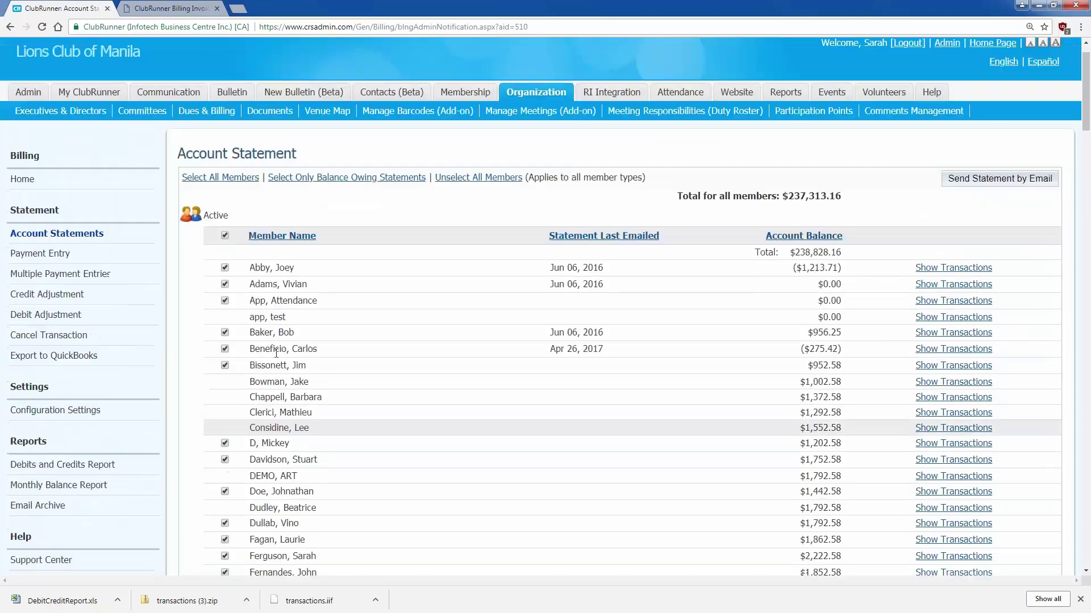
scroll(276, 354, "up", 1)
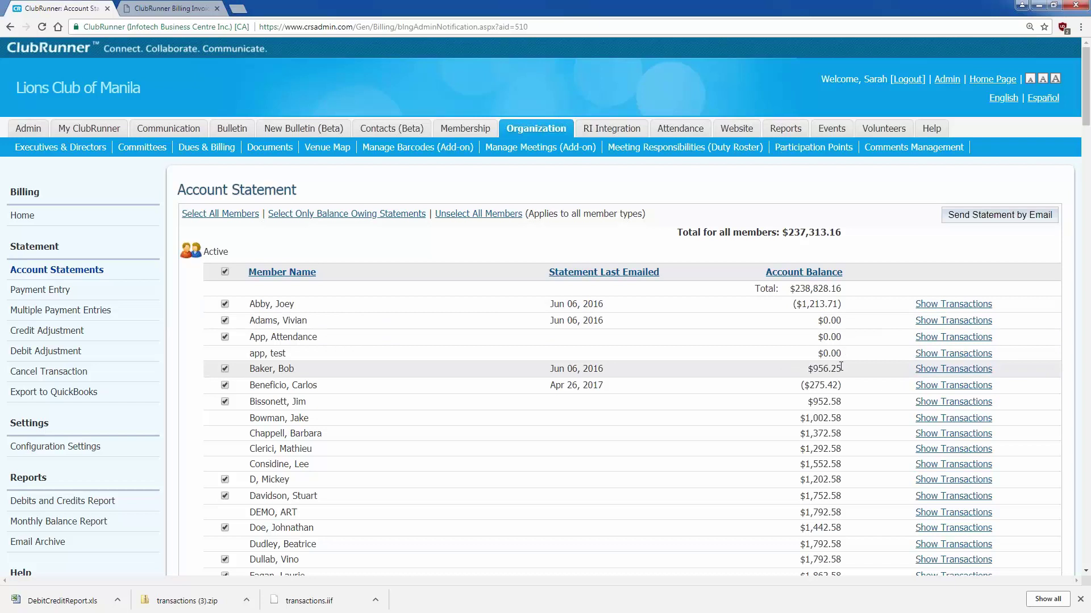
- From the $956.25 member's transactions, send their account statement by email and confirm
left_click(935, 370)
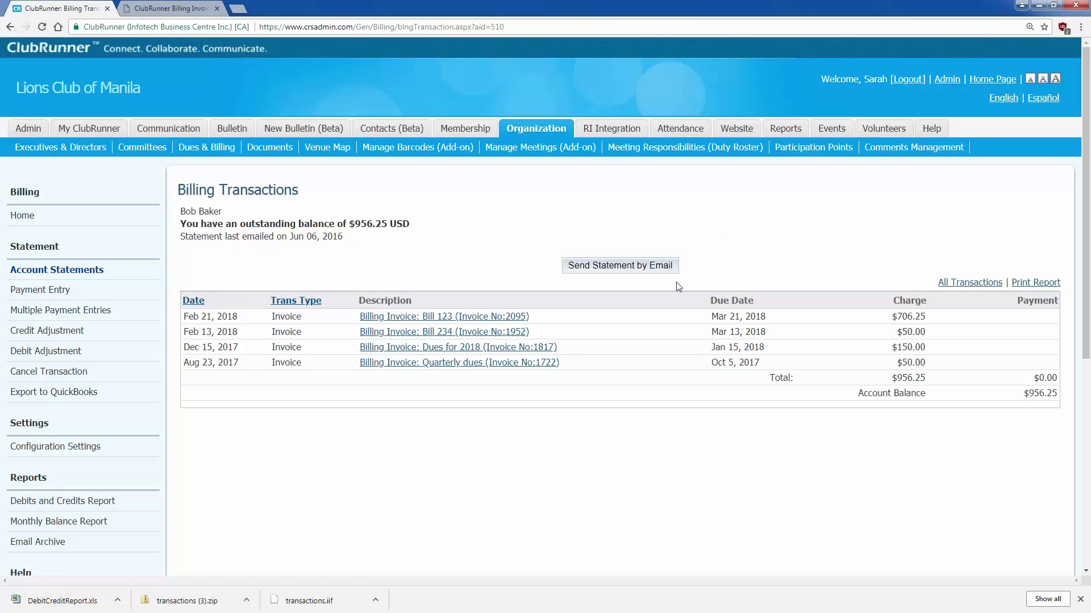
left_click(609, 270)
left_click(573, 89)
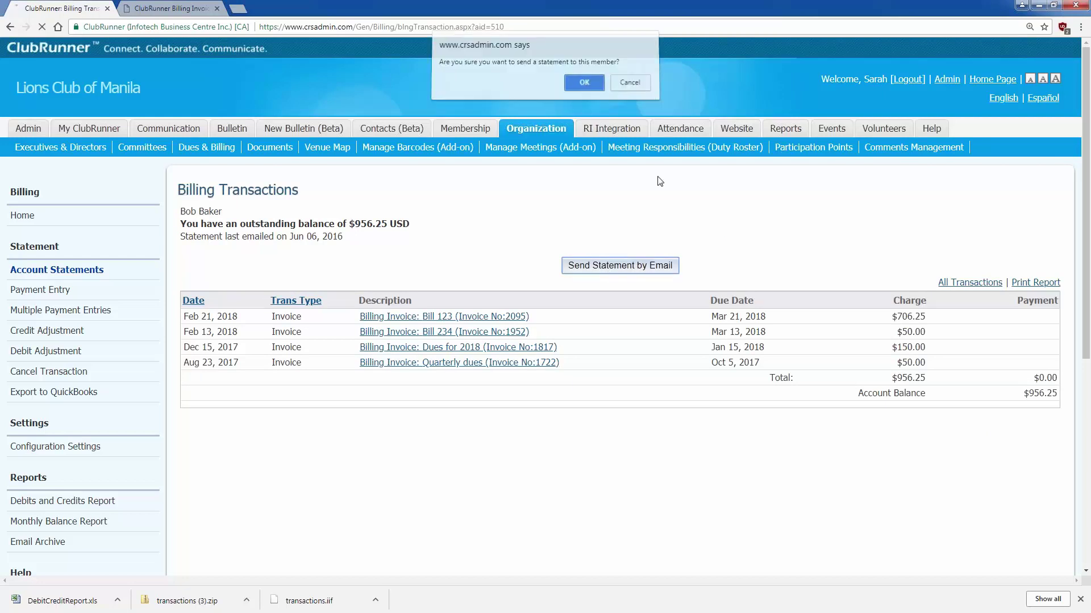